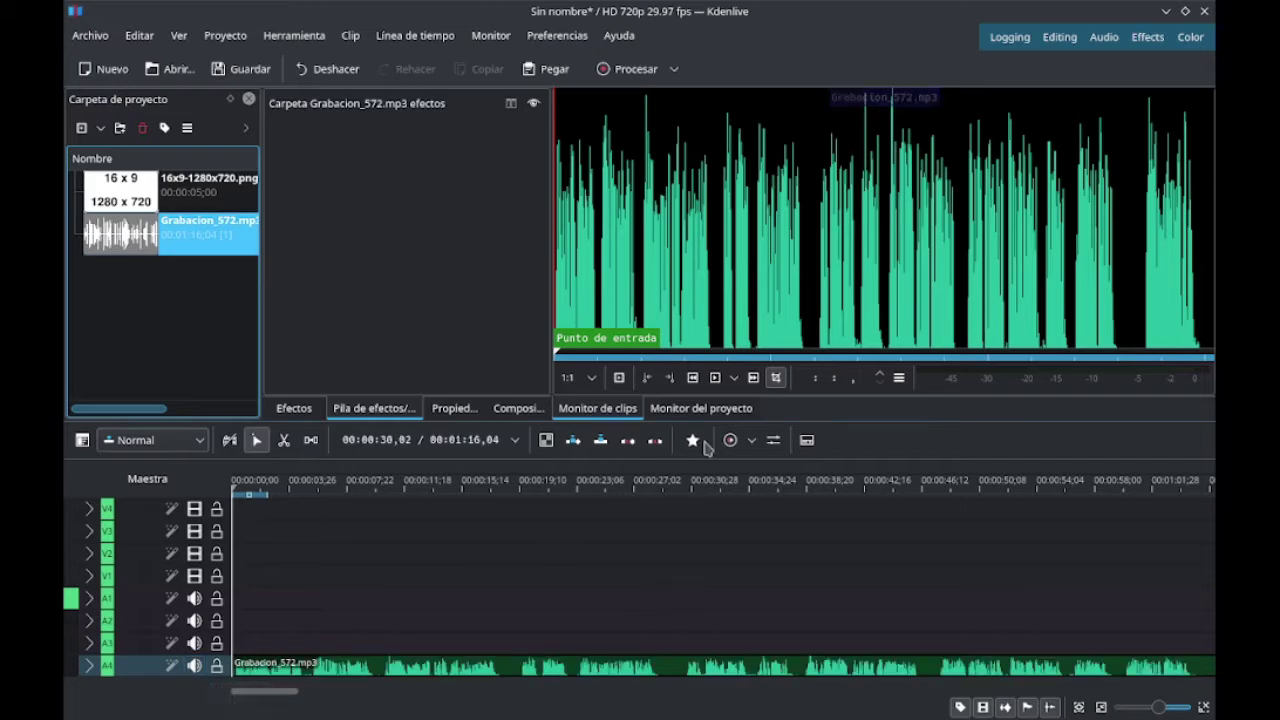
# - Play the start of the Grabacion_572.mp3 recording and switch to the project monitor
pyautogui.click(715, 383)
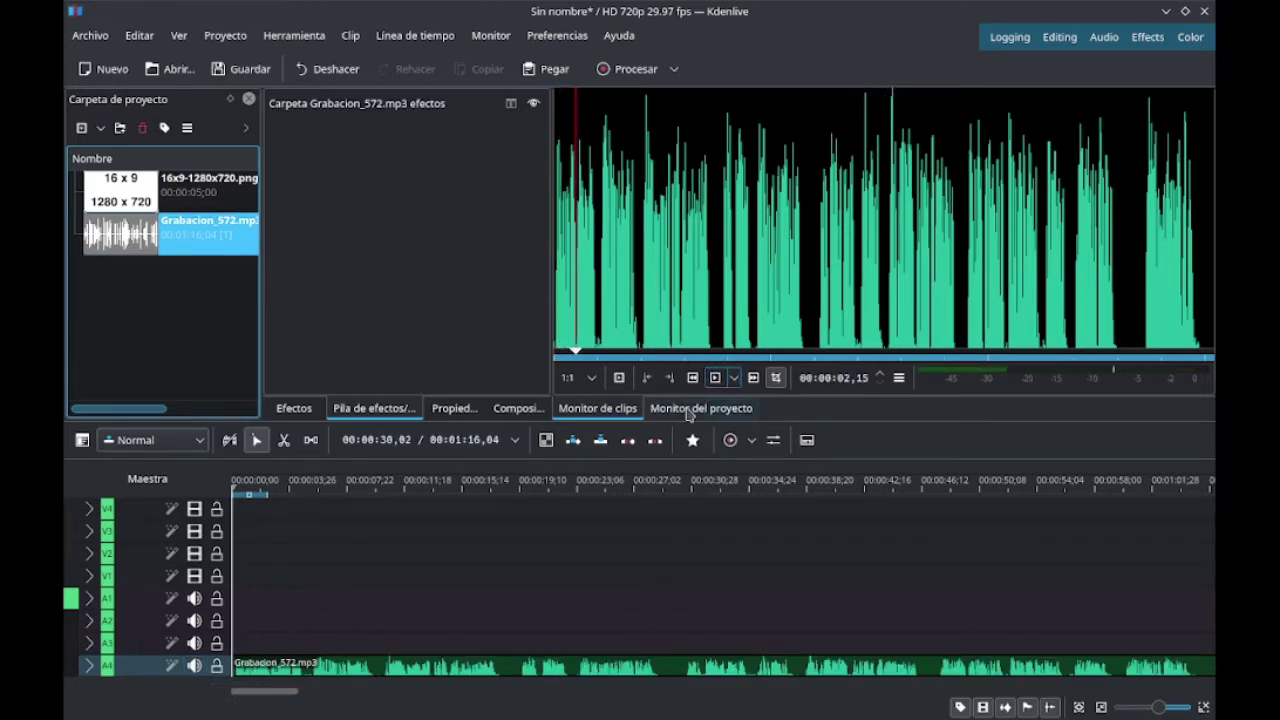
pyautogui.click(686, 409)
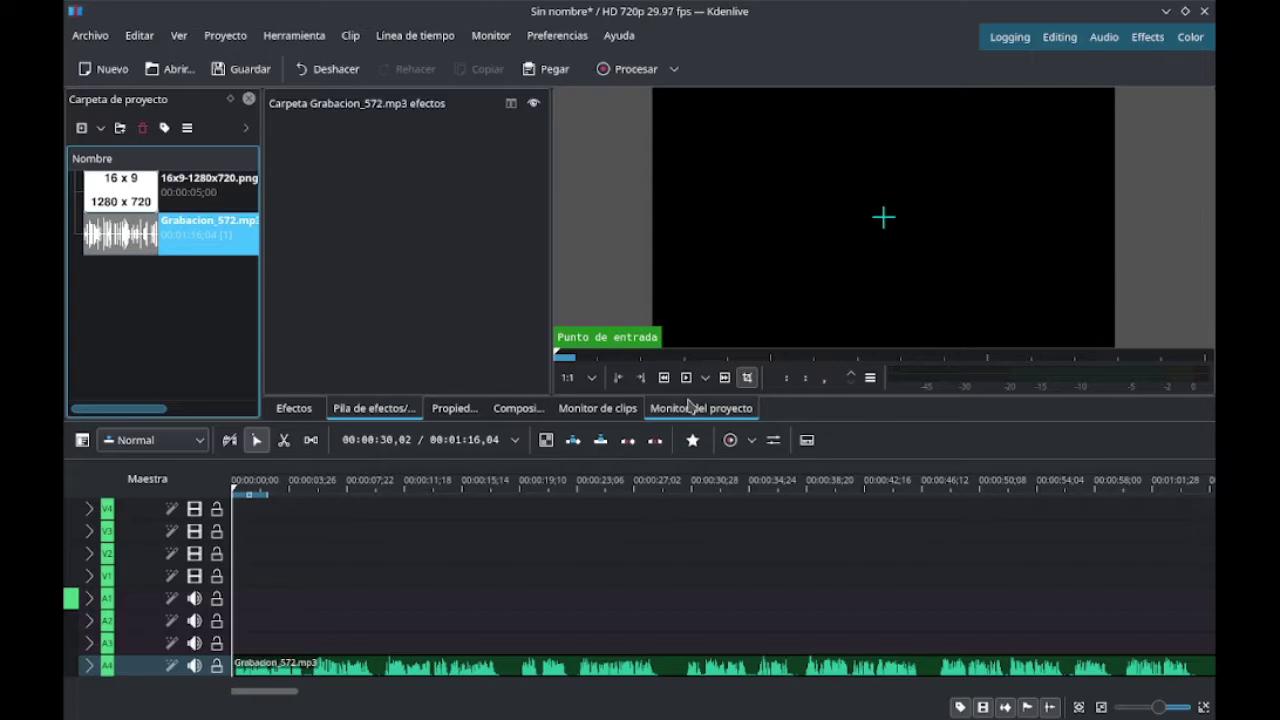
pyautogui.click(82, 128)
pyautogui.click(594, 194)
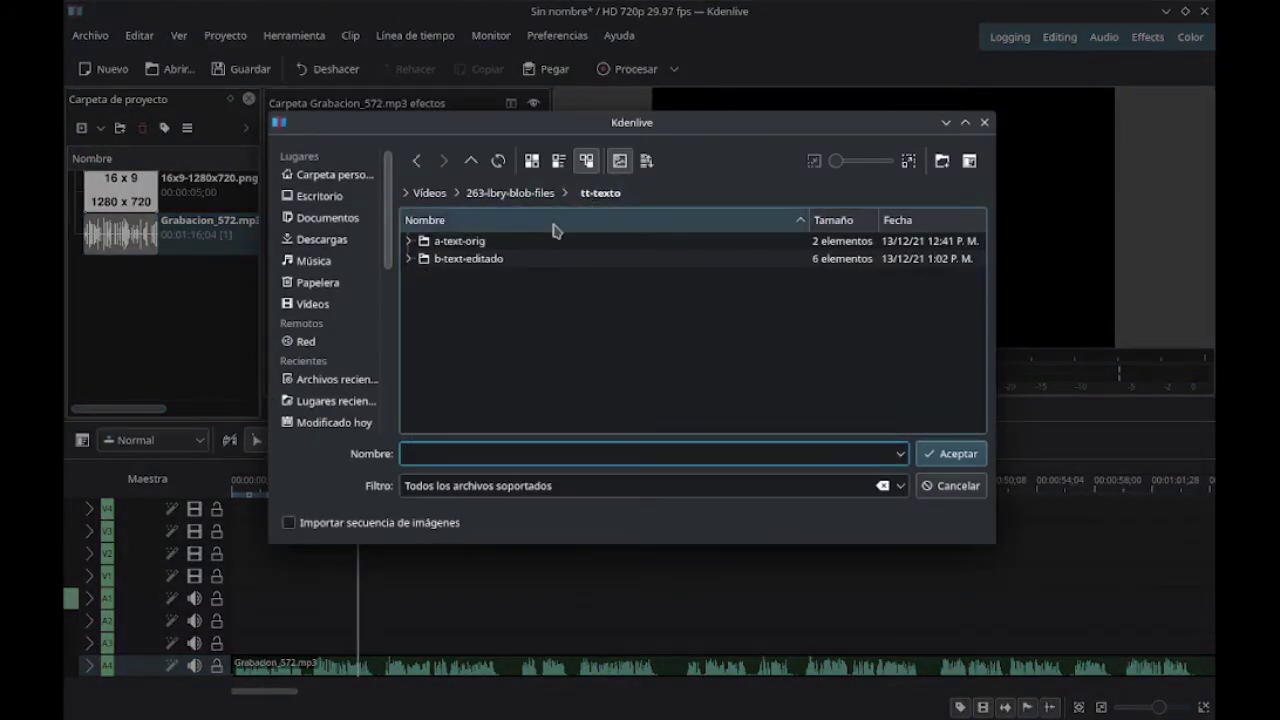
pyautogui.click(510, 193)
pyautogui.doubleClick(462, 243)
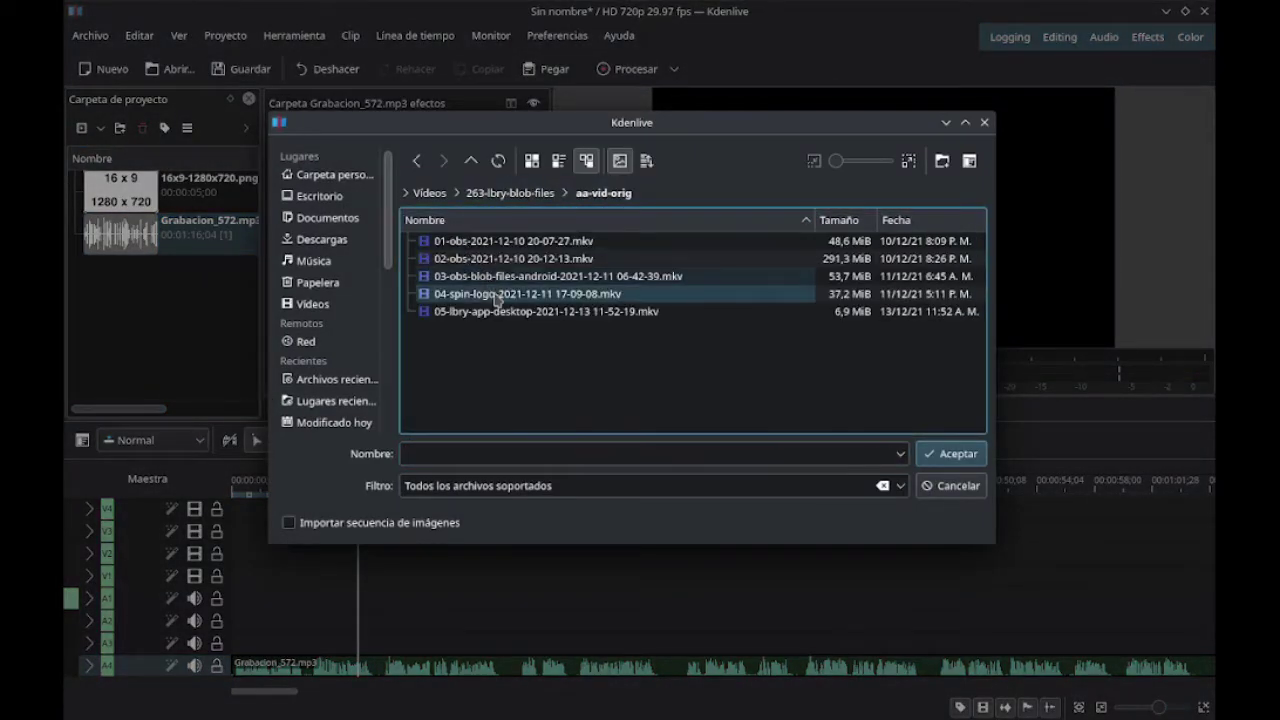
pyautogui.click(496, 296)
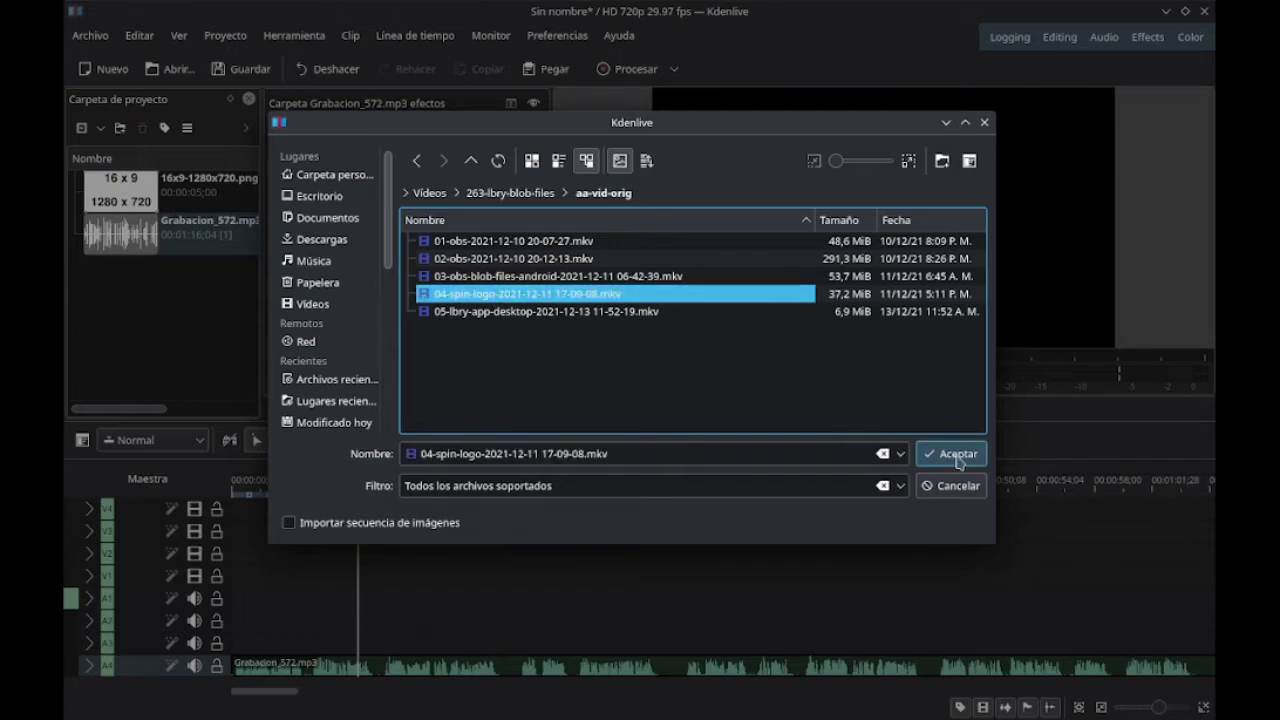
pyautogui.click(952, 454)
pyautogui.moveTo(127, 205); pyautogui.dragTo(250, 575)
# - Cut the spin-logo video at 00:00:05,16, delete the opening part and move the remainder to the timeline start
pyautogui.moveTo(250, 493); pyautogui.dragTo(315, 505)
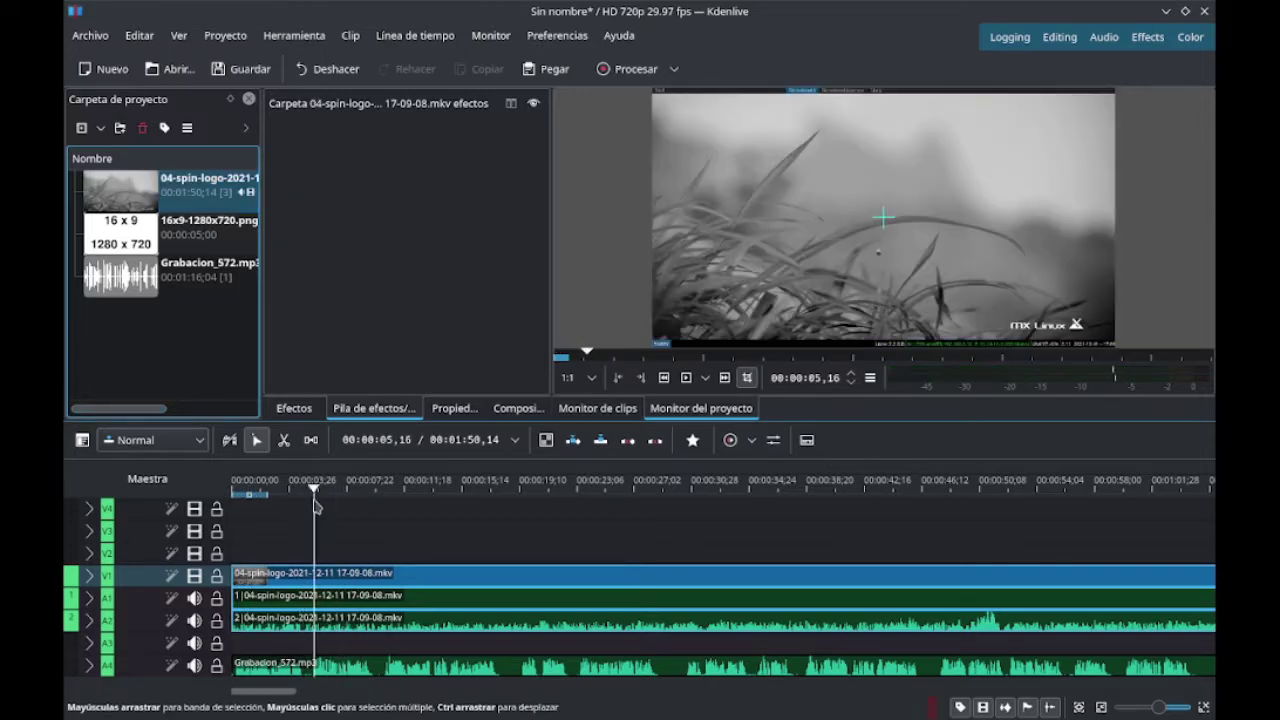
pyautogui.press('x')
pyautogui.click(313, 575)
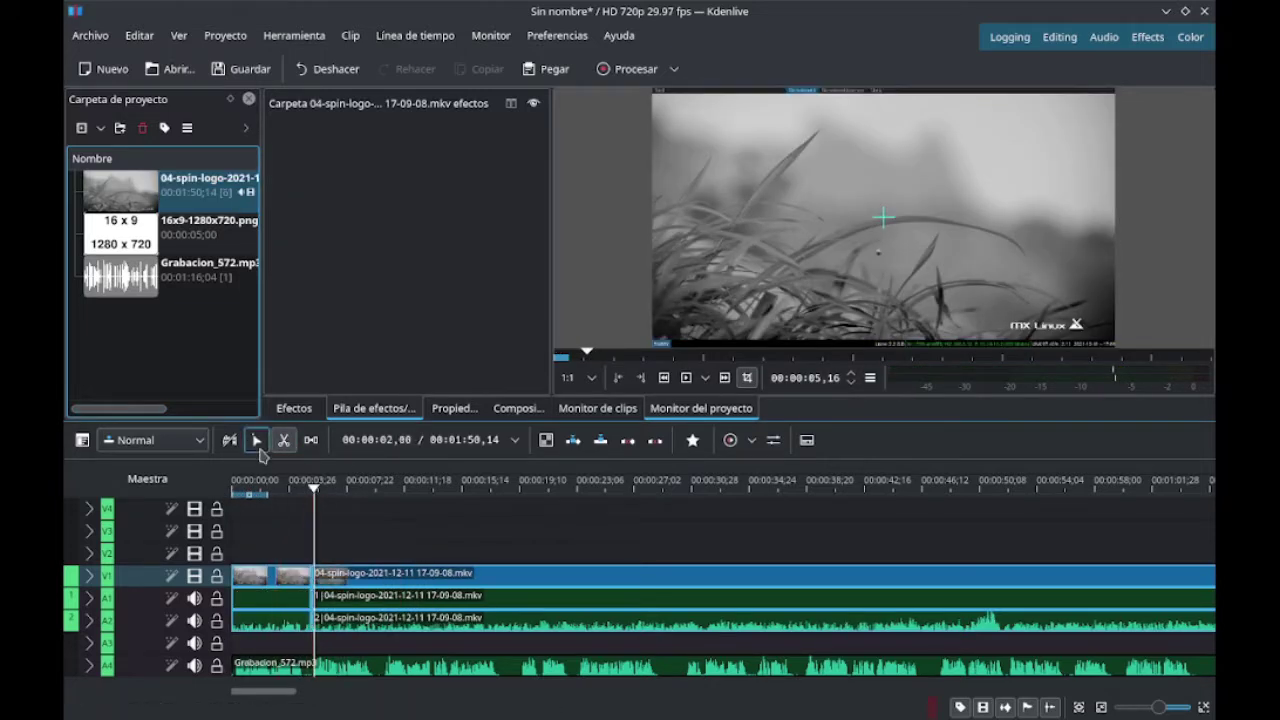
pyautogui.press('s')
pyautogui.click(290, 578)
pyautogui.press('Delete')
pyautogui.moveTo(355, 578); pyautogui.dragTo(274, 578)
# - Cut the spin-logo video at 00:00:01,26 and 00:00:07,28, delete the section between the cuts and close the gap
pyautogui.moveTo(238, 493); pyautogui.dragTo(268, 500)
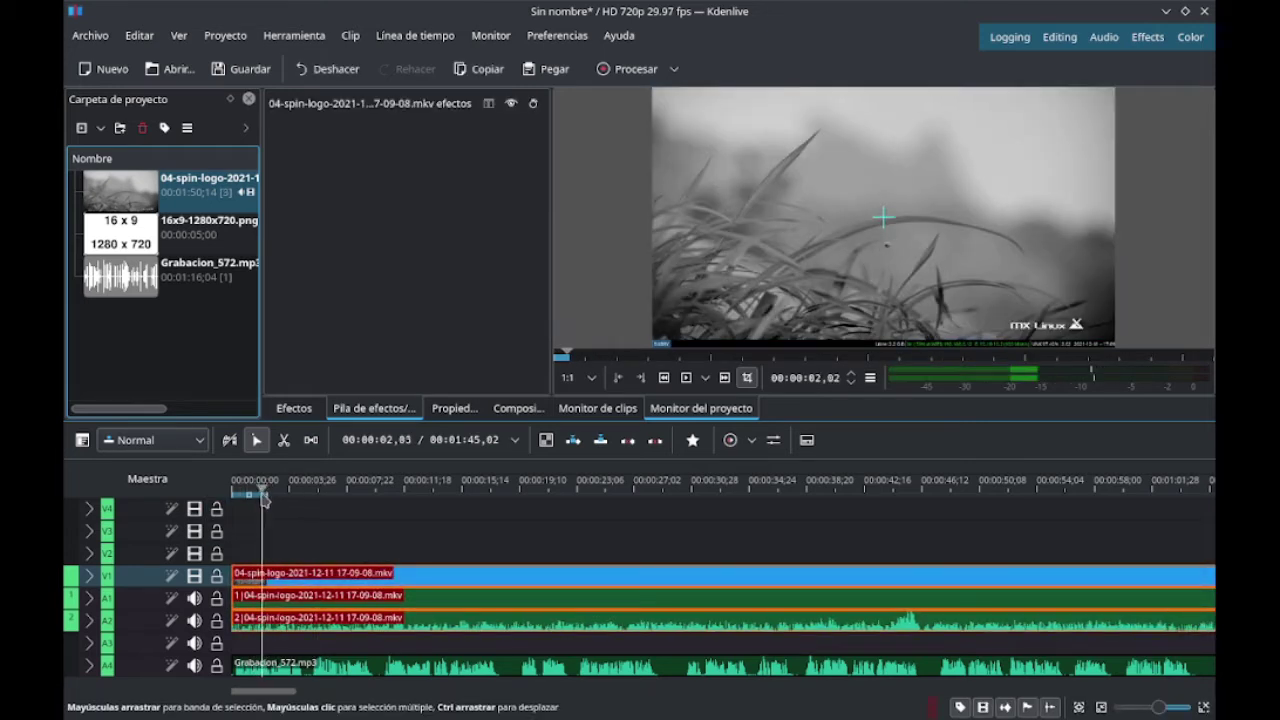
pyautogui.press('x')
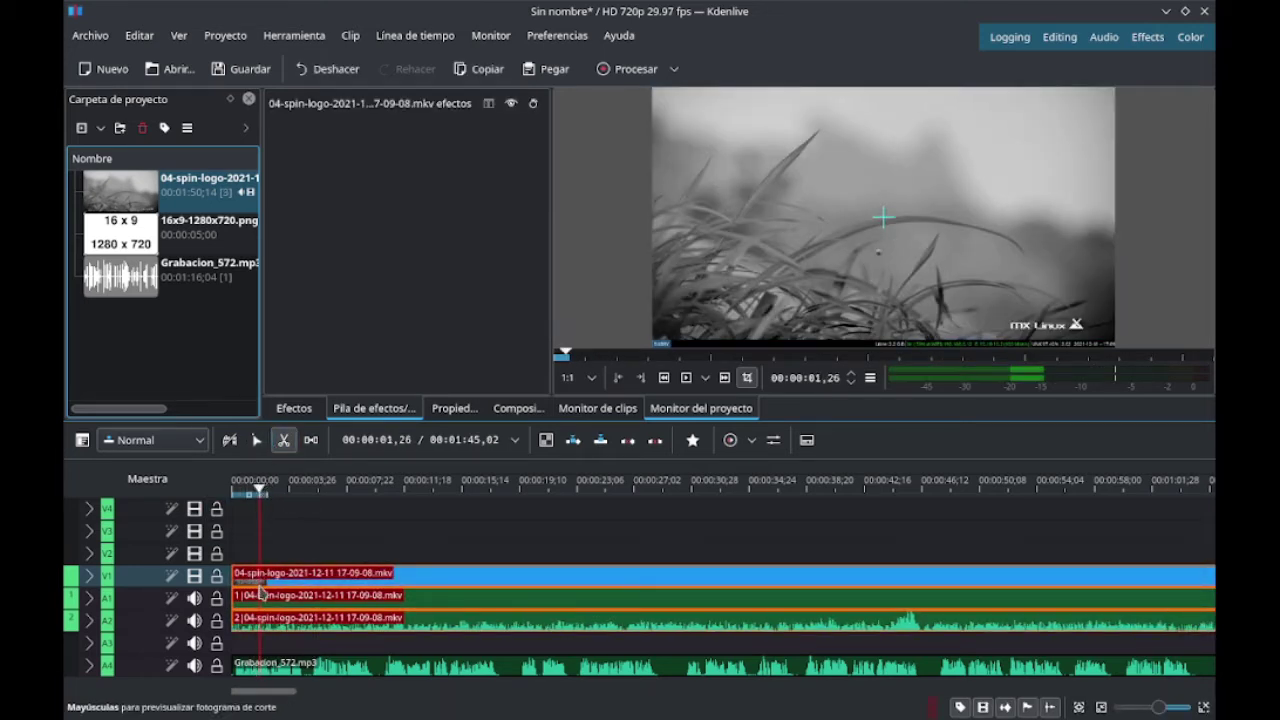
pyautogui.click(260, 592)
pyautogui.click(350, 580)
pyautogui.press('s')
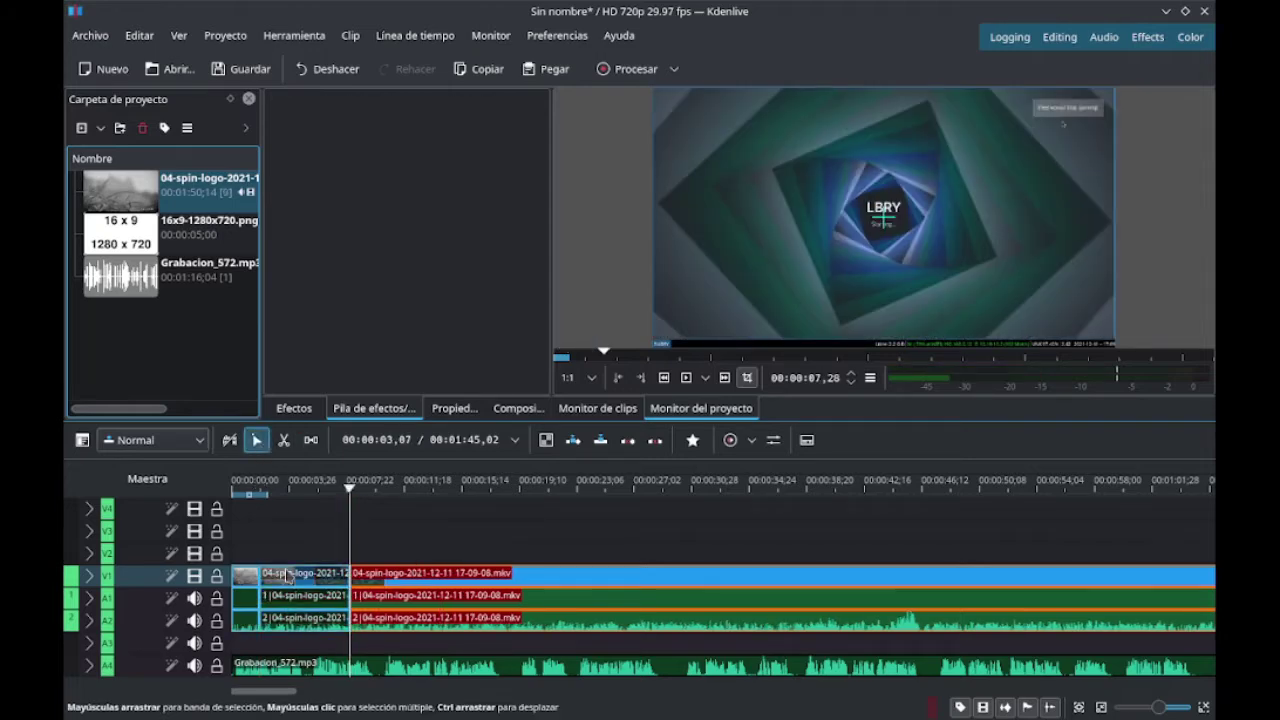
pyautogui.click(314, 594)
pyautogui.press('Delete')
pyautogui.moveTo(412, 570); pyautogui.dragTo(314, 571)
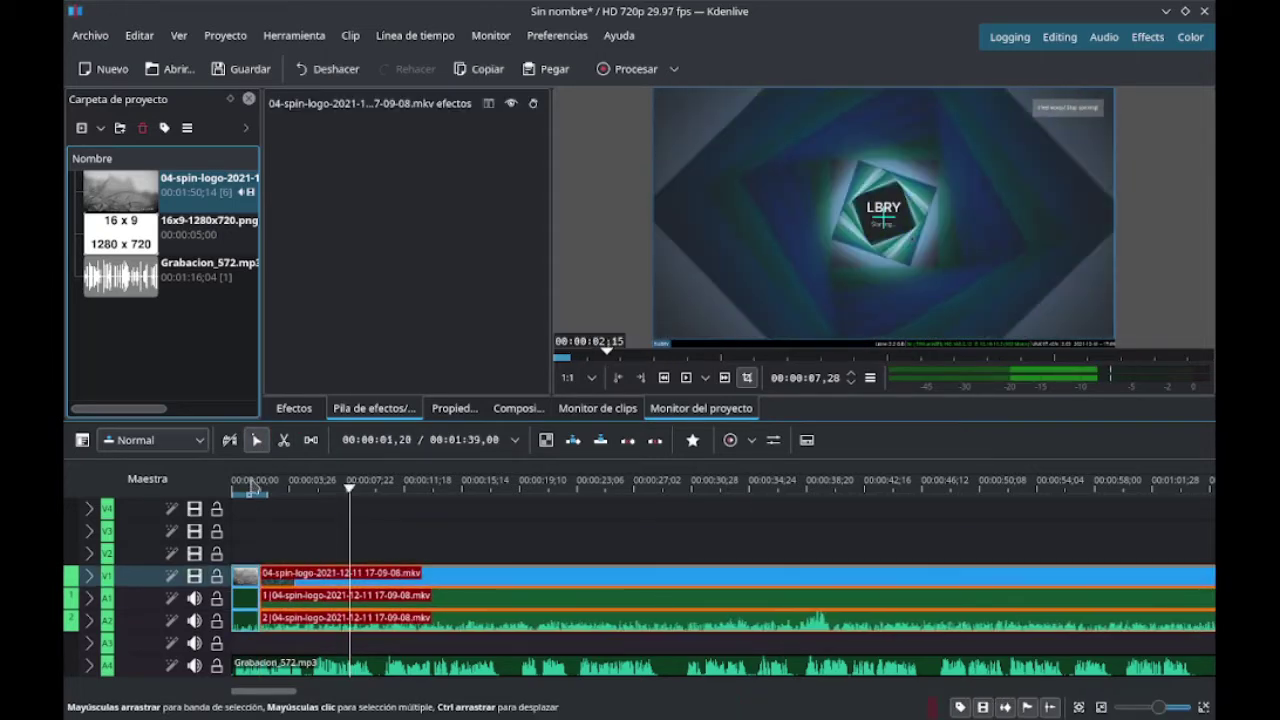
# - Play the edited video from the beginning and park the playhead at 00:00:00,16
pyautogui.click(234, 487)
pyautogui.click(685, 379)
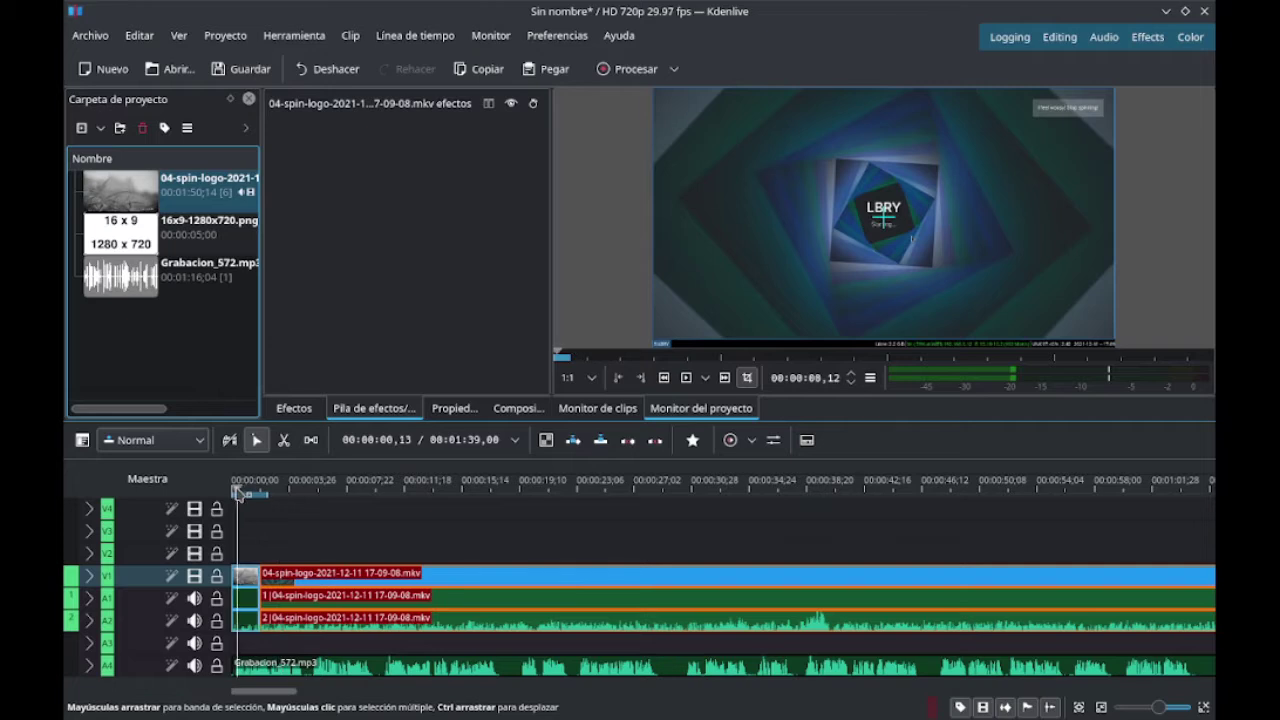
pyautogui.moveTo(237, 489); pyautogui.dragTo(236, 489)
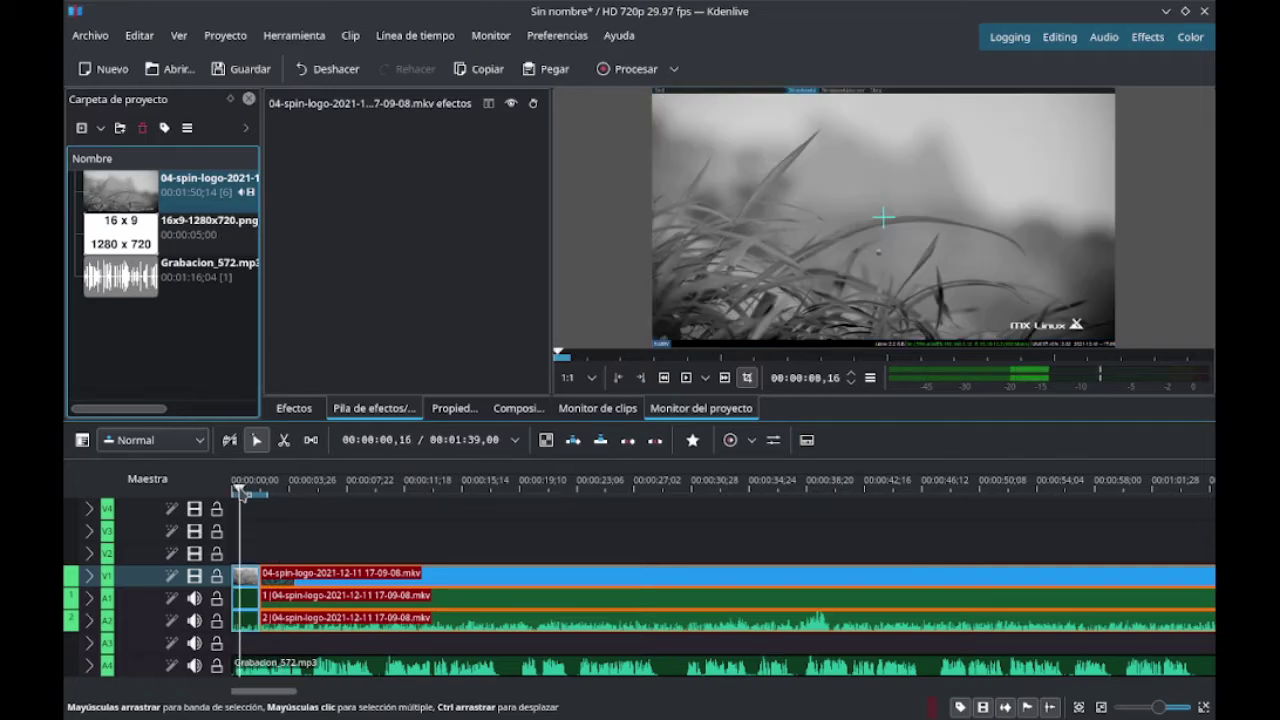
# - Start a new title clip and add the text "dot files" to it
pyautogui.click(100, 128)
pyautogui.click(140, 217)
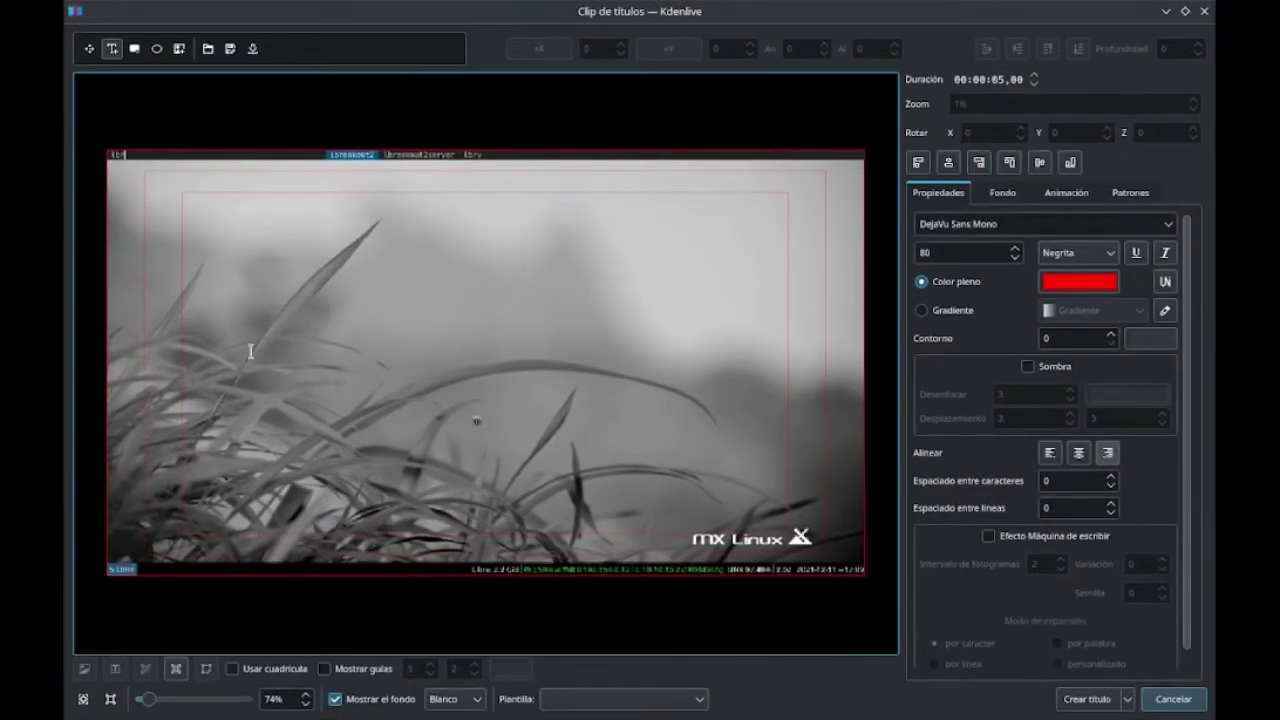
pyautogui.click(286, 353)
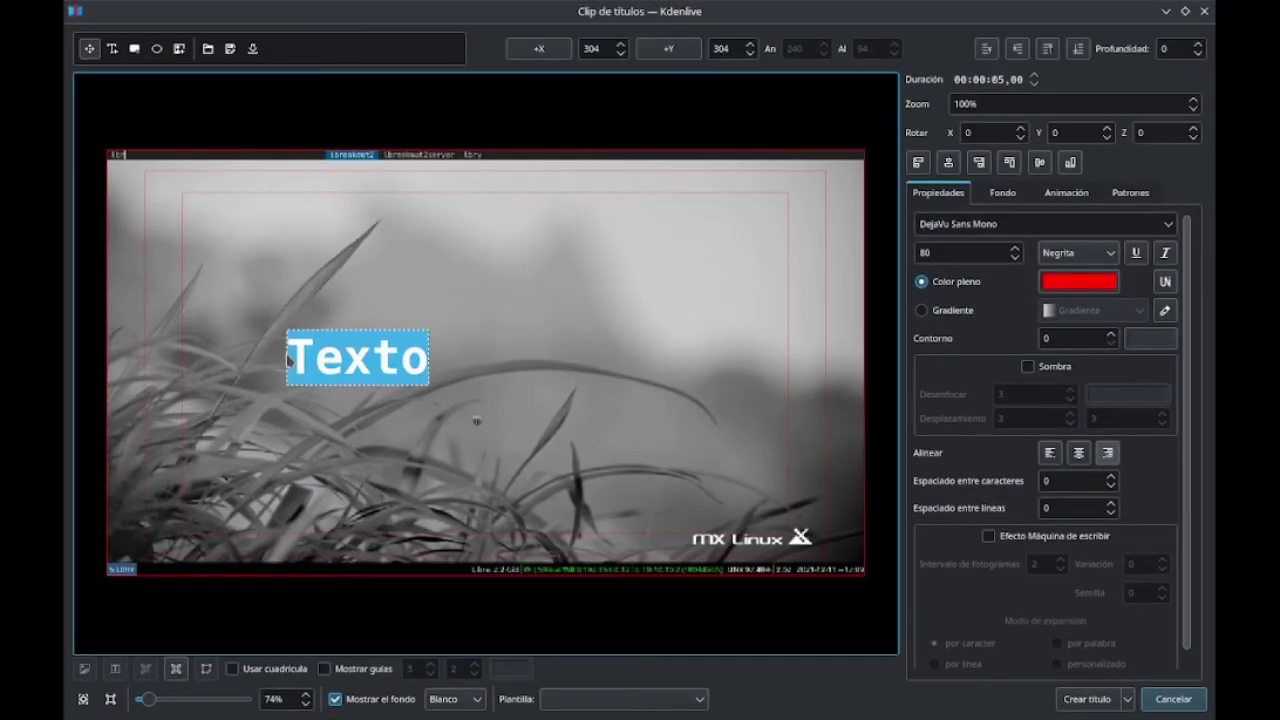
pyautogui.write('dot files')
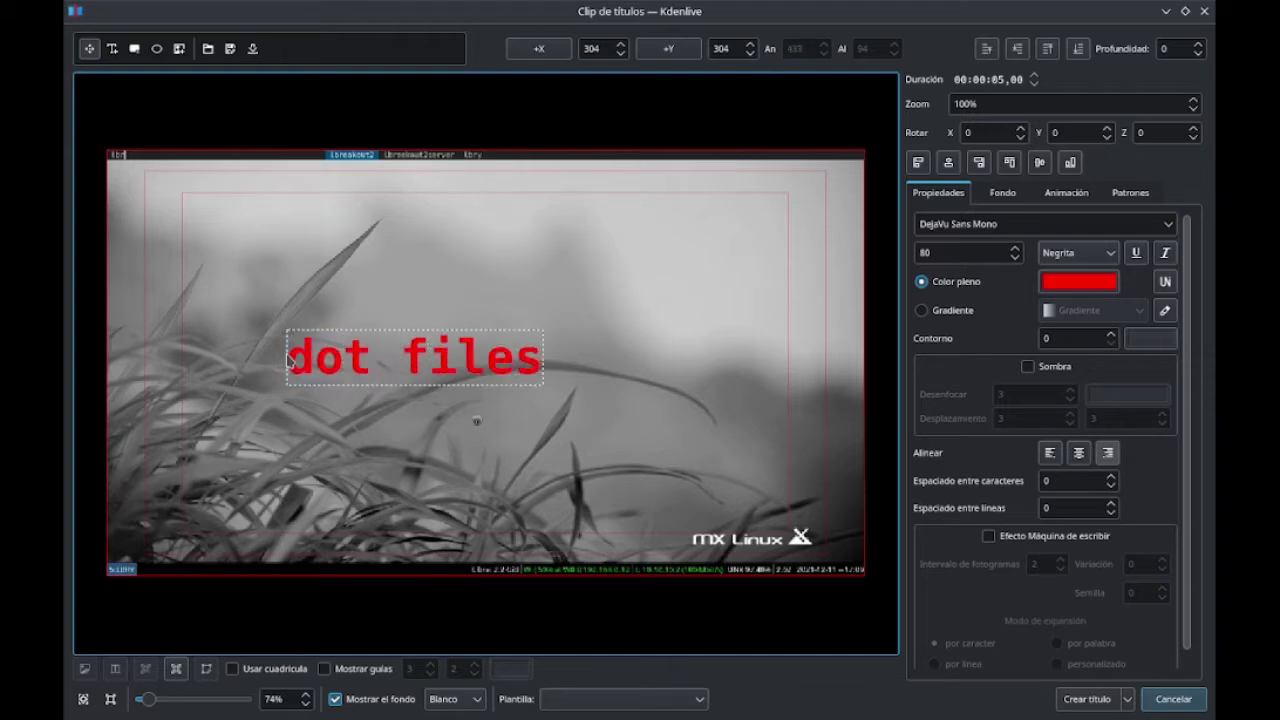
# - Colour the title text yellow and centre it horizontally and vertically in the frame
pyautogui.click(1095, 287)
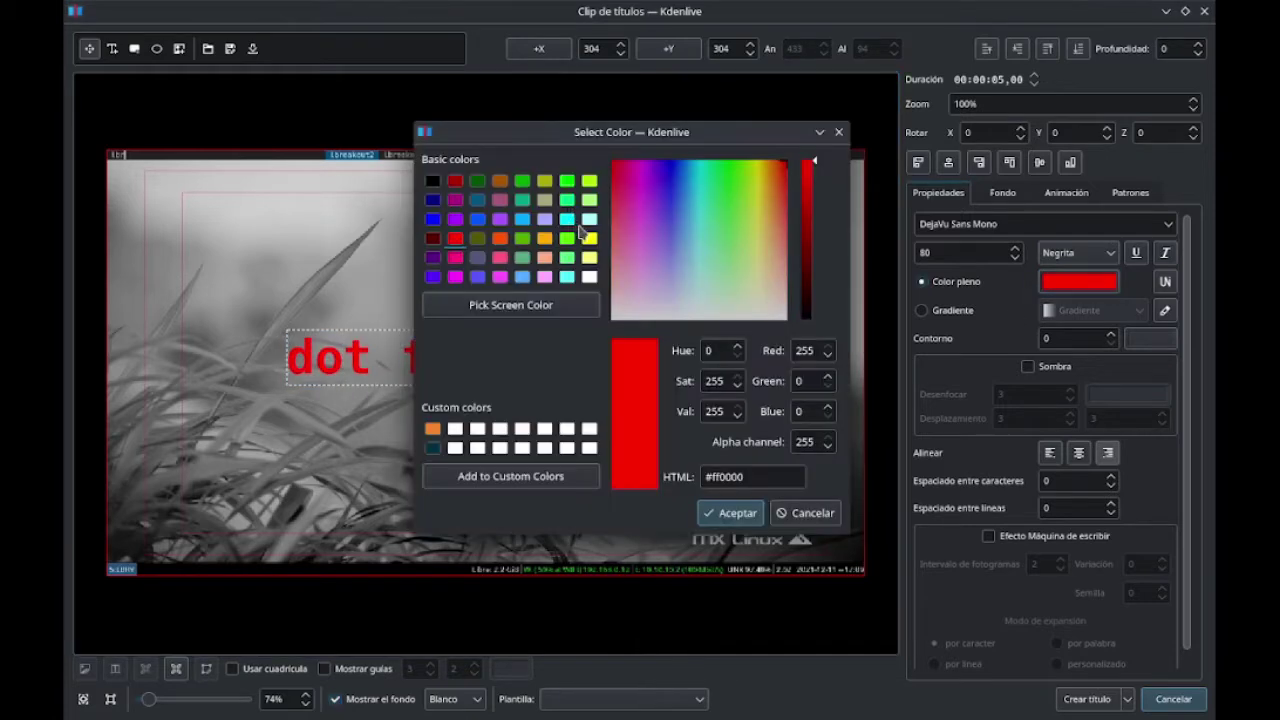
pyautogui.click(589, 238)
pyautogui.click(724, 518)
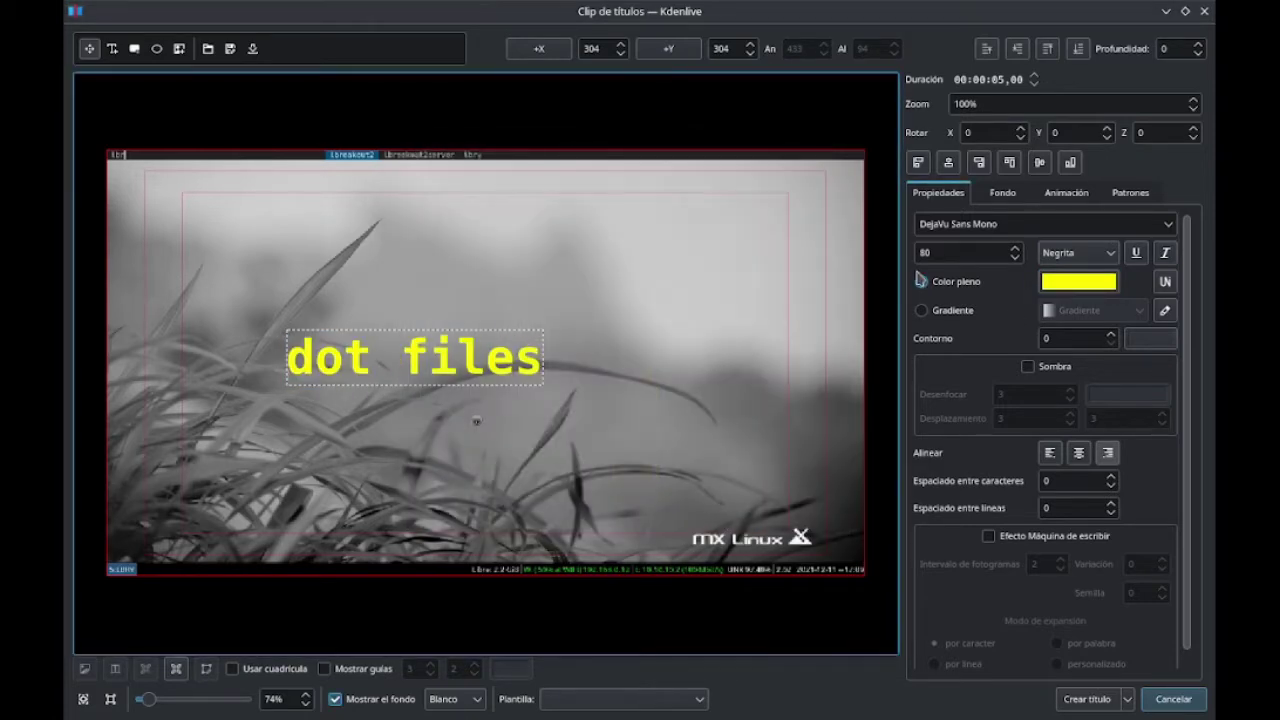
pyautogui.click(948, 163)
pyautogui.click(1040, 163)
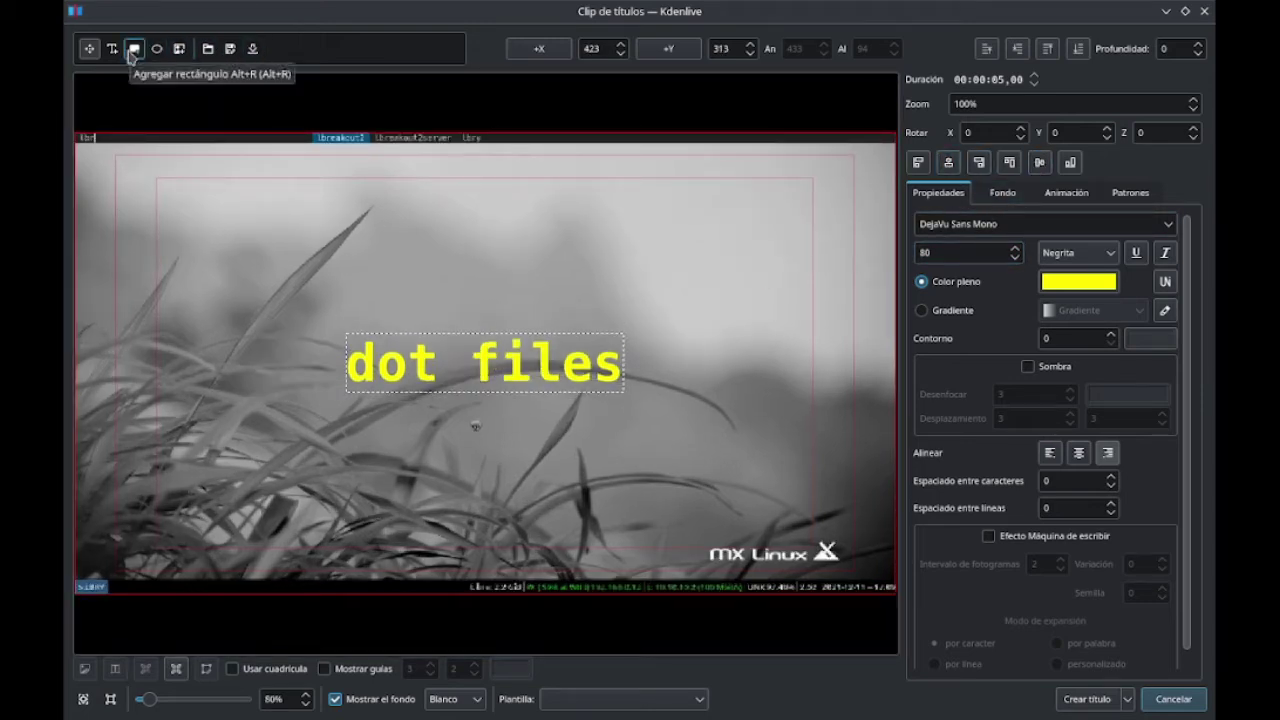
# - Draw a dark rectangle of about 1022 × 108 over the text, send it to the back and create the title
pyautogui.click(133, 49)
pyautogui.moveTo(157, 339); pyautogui.dragTo(812, 401)
pyautogui.moveTo(574, 346); pyautogui.dragTo(576, 335)
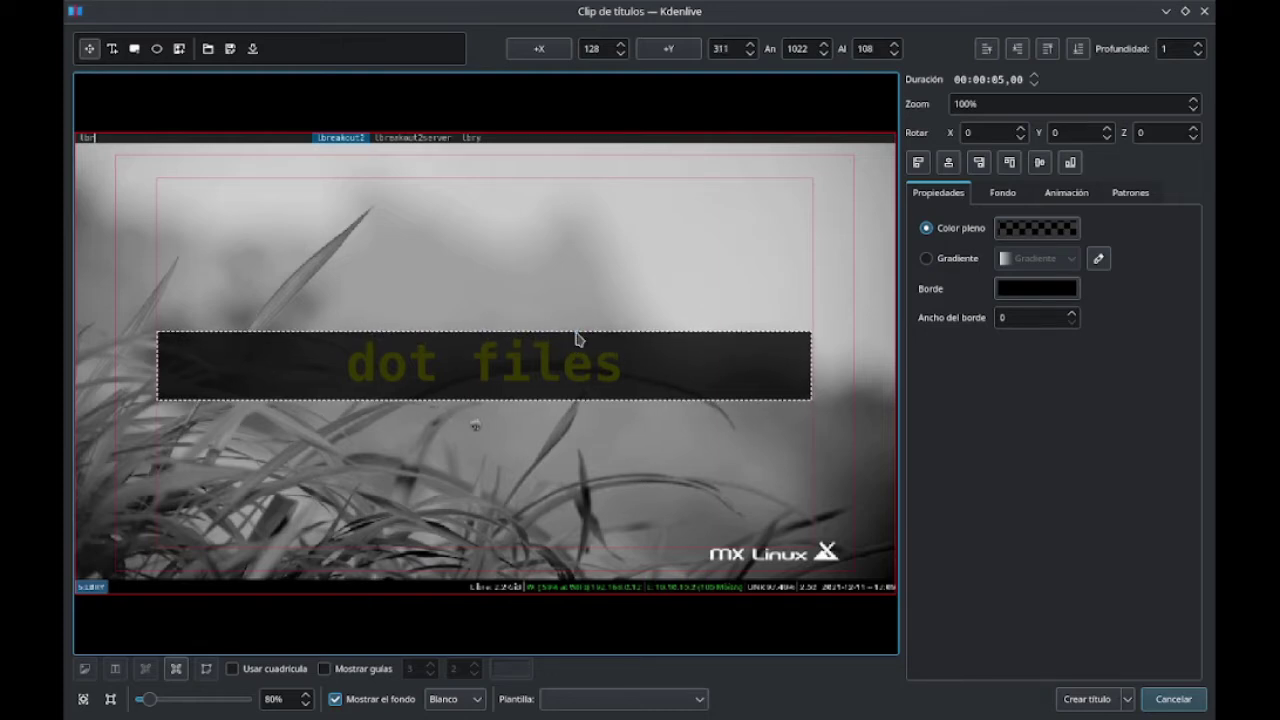
pyautogui.click(1075, 52)
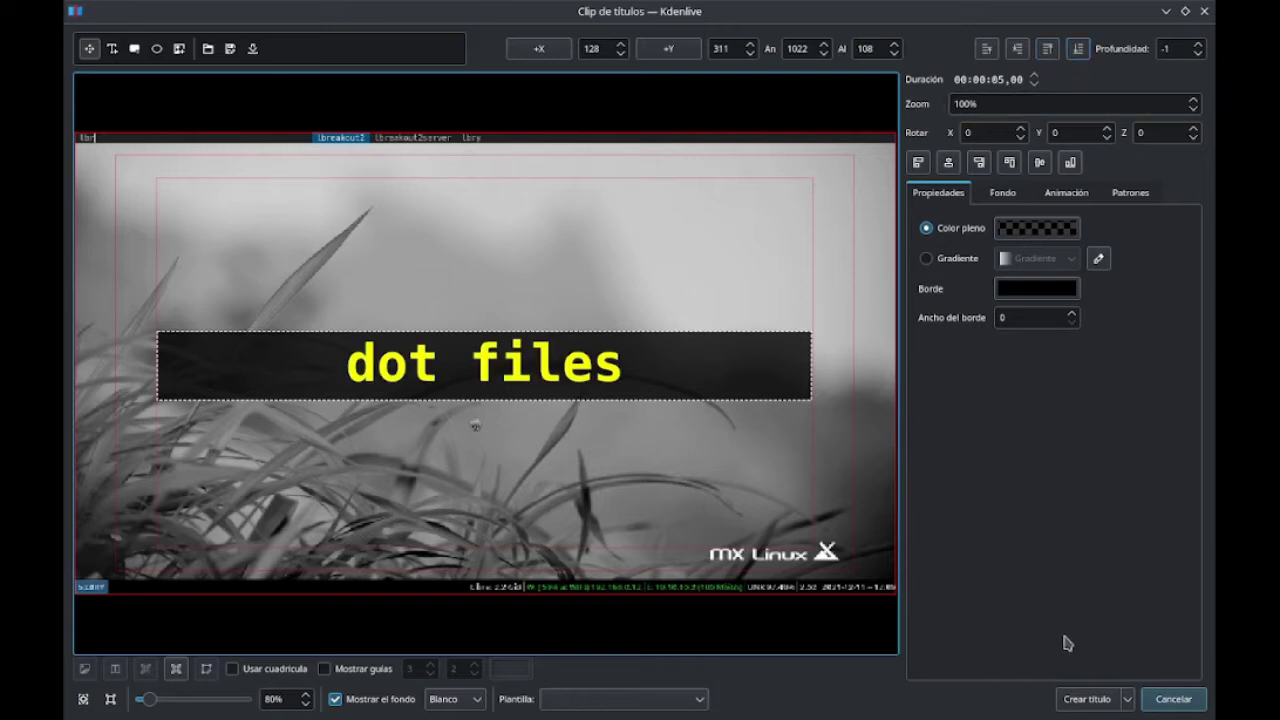
pyautogui.click(1088, 701)
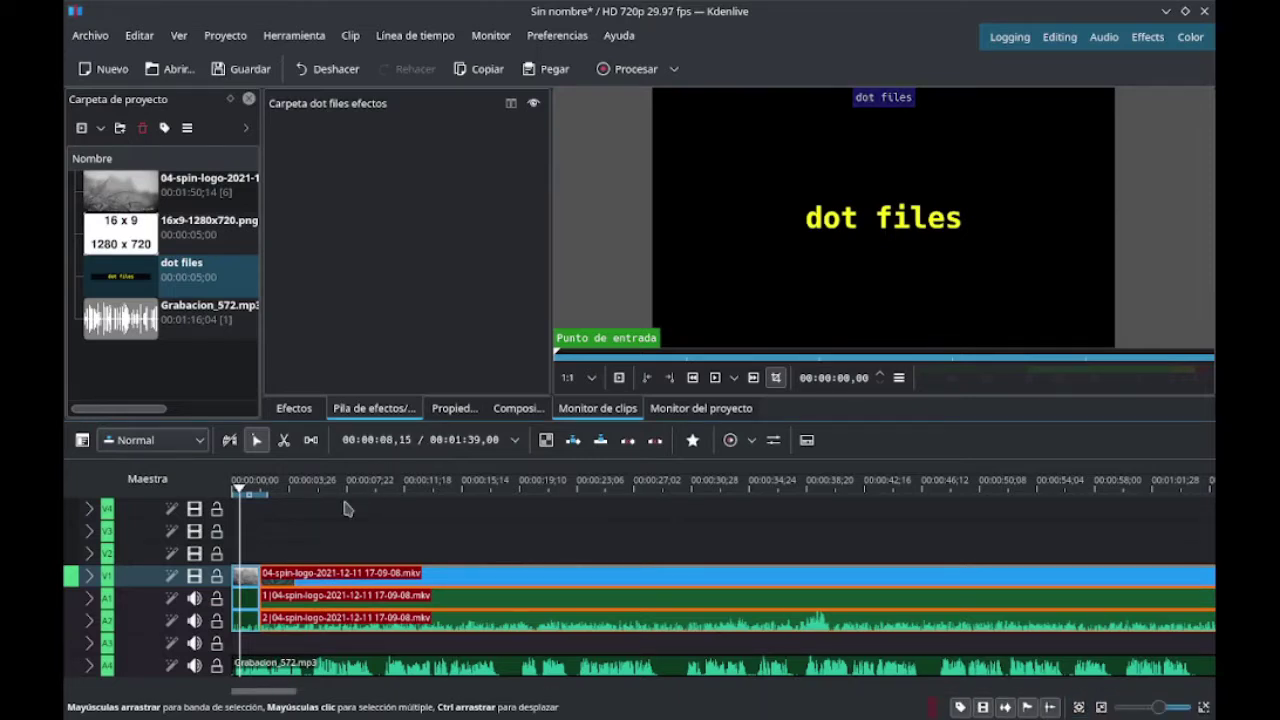
# - Place the dot files title on track V2 at the playhead and preview it in the project monitor
pyautogui.moveTo(117, 280); pyautogui.dragTo(242, 554)
pyautogui.click(714, 378)
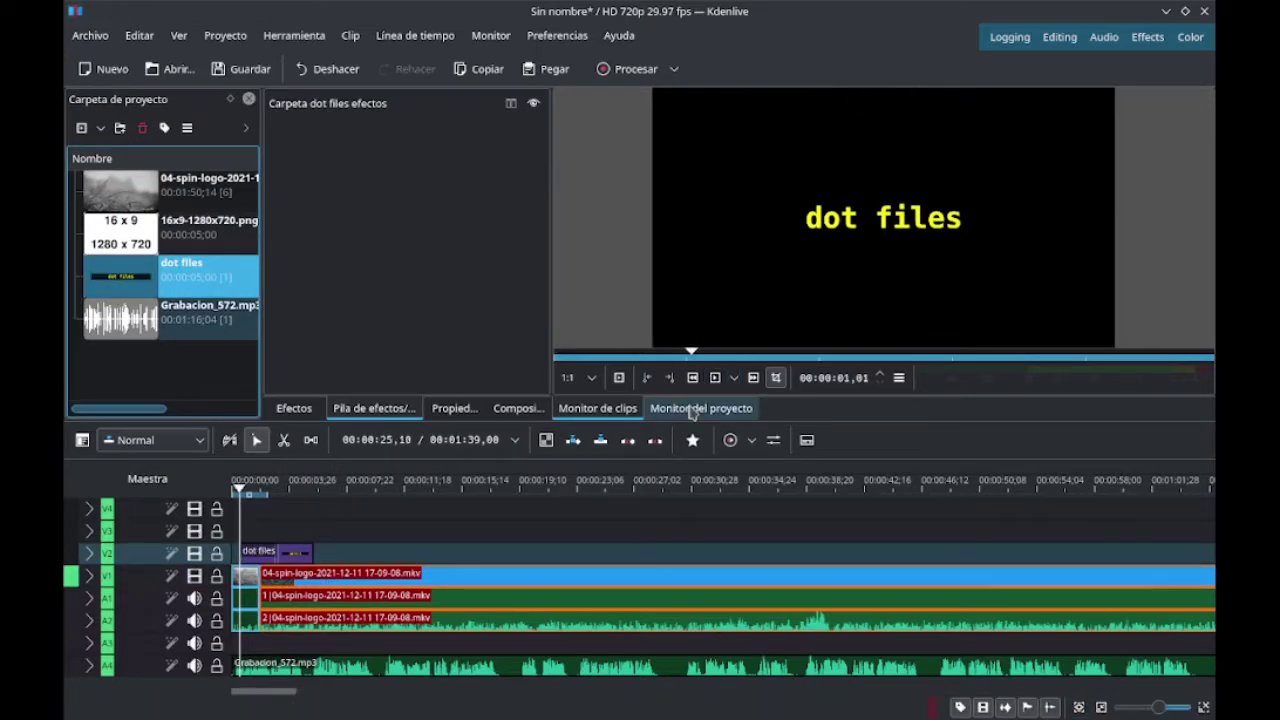
pyautogui.click(692, 408)
pyautogui.click(686, 378)
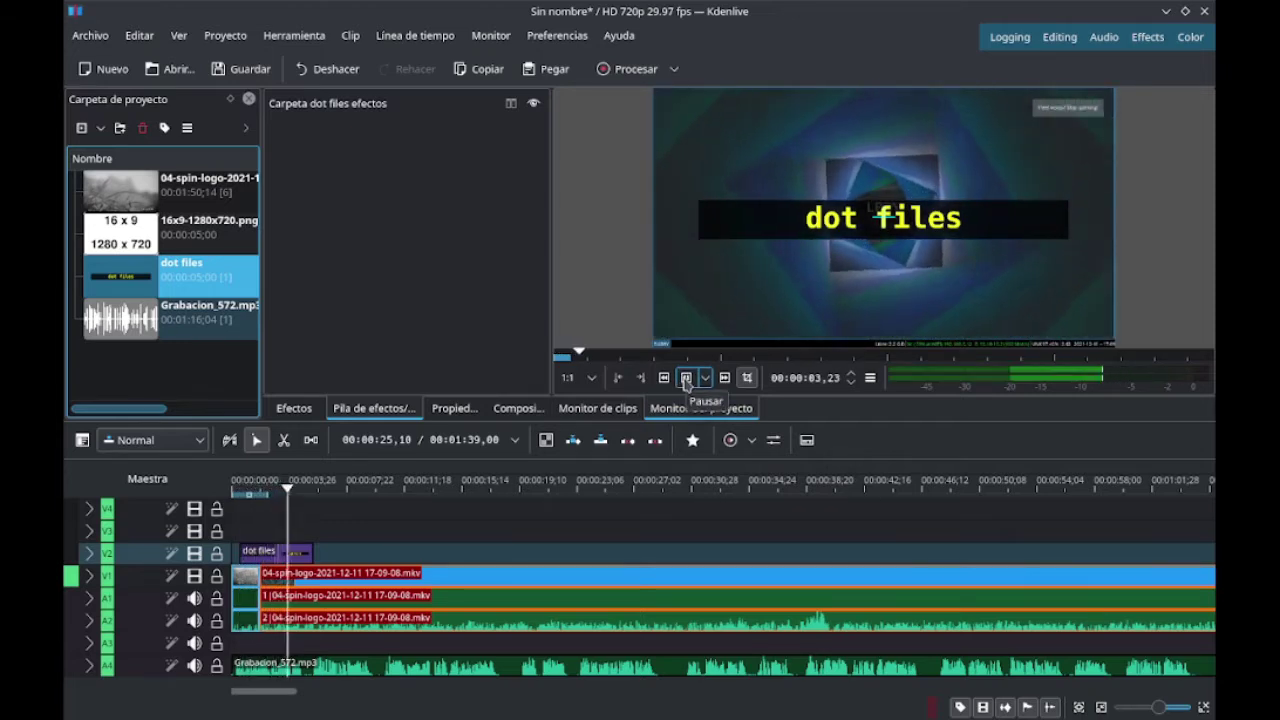
pyautogui.click(686, 378)
# - Shorten the end of the dot files title slightly, and cut the video at 00:00:05,12 and delete the rest
pyautogui.click(304, 488)
pyautogui.moveTo(312, 556); pyautogui.dragTo(305, 555)
pyautogui.moveTo(305, 492); pyautogui.dragTo(311, 494)
pyautogui.click(283, 443)
pyautogui.click(310, 576)
pyautogui.press('s')
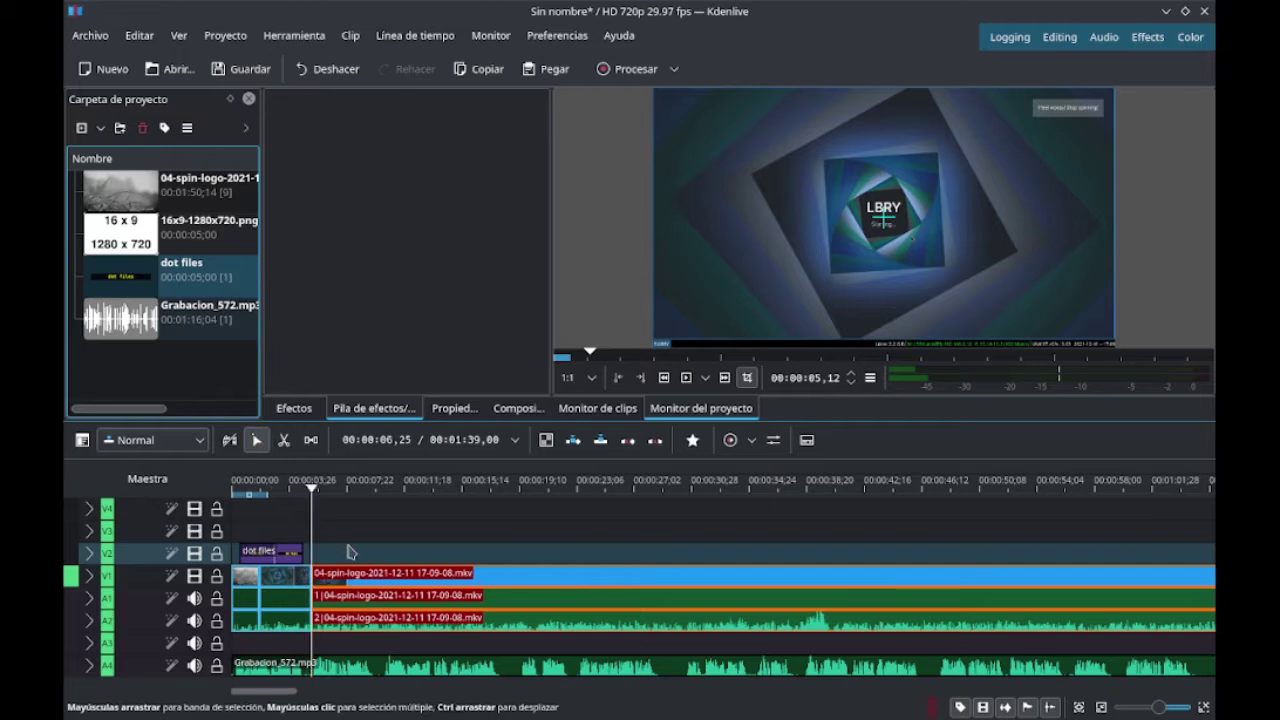
pyautogui.press('Delete')
# - Apply the Transformación effect to the dot files title on track V2
pyautogui.click(270, 551)
pyautogui.moveTo(268, 492); pyautogui.dragTo(238, 487)
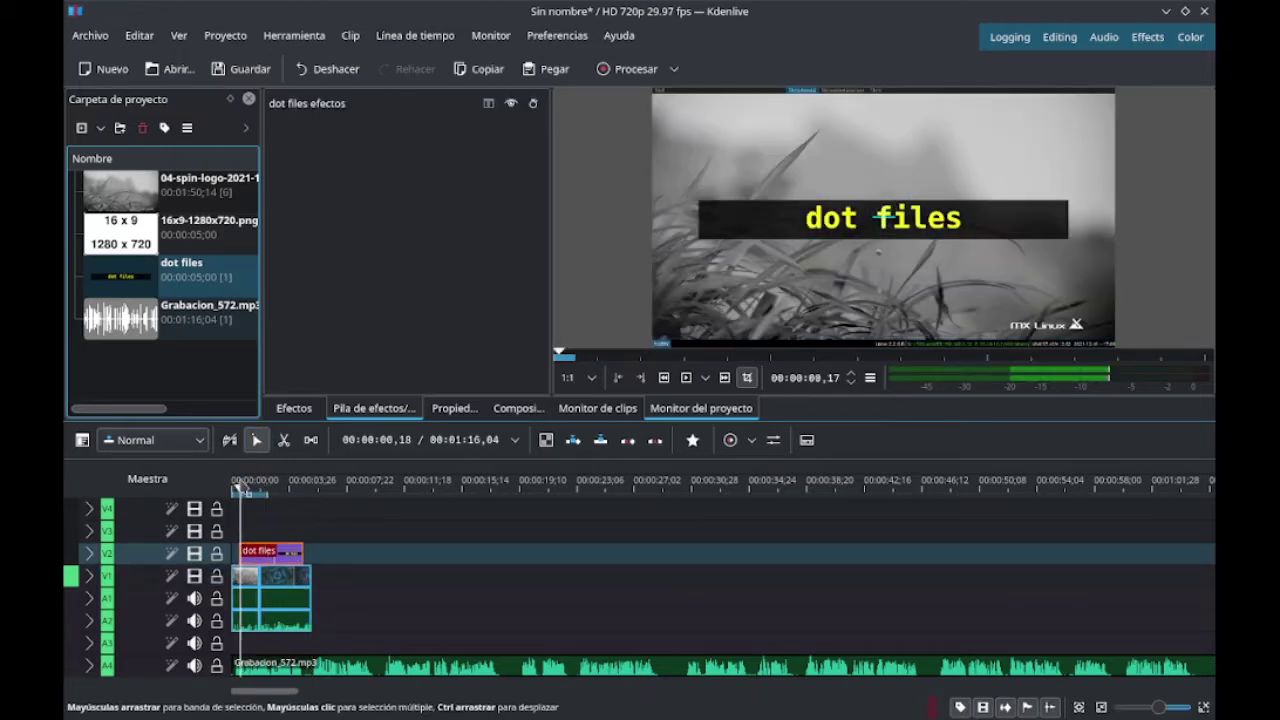
pyautogui.click(294, 408)
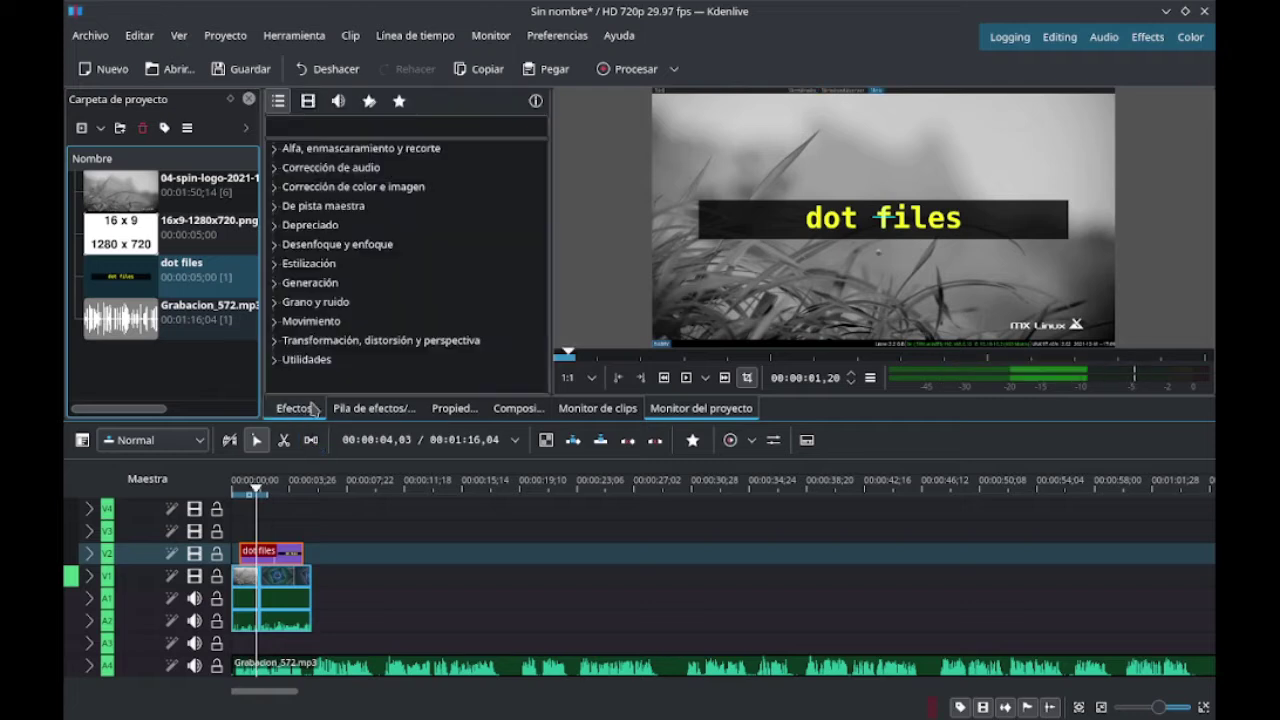
pyautogui.scroll(-3, 330, 358)
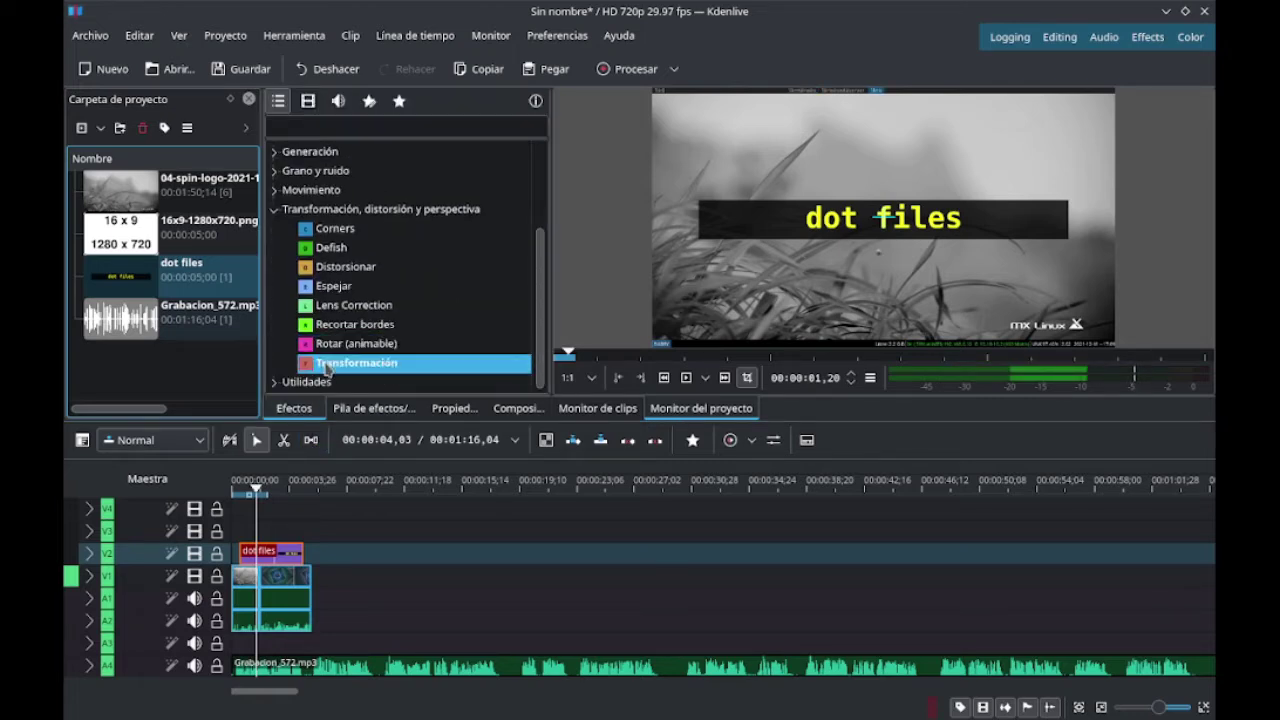
pyautogui.moveTo(270, 558); pyautogui.dragTo(270, 558)
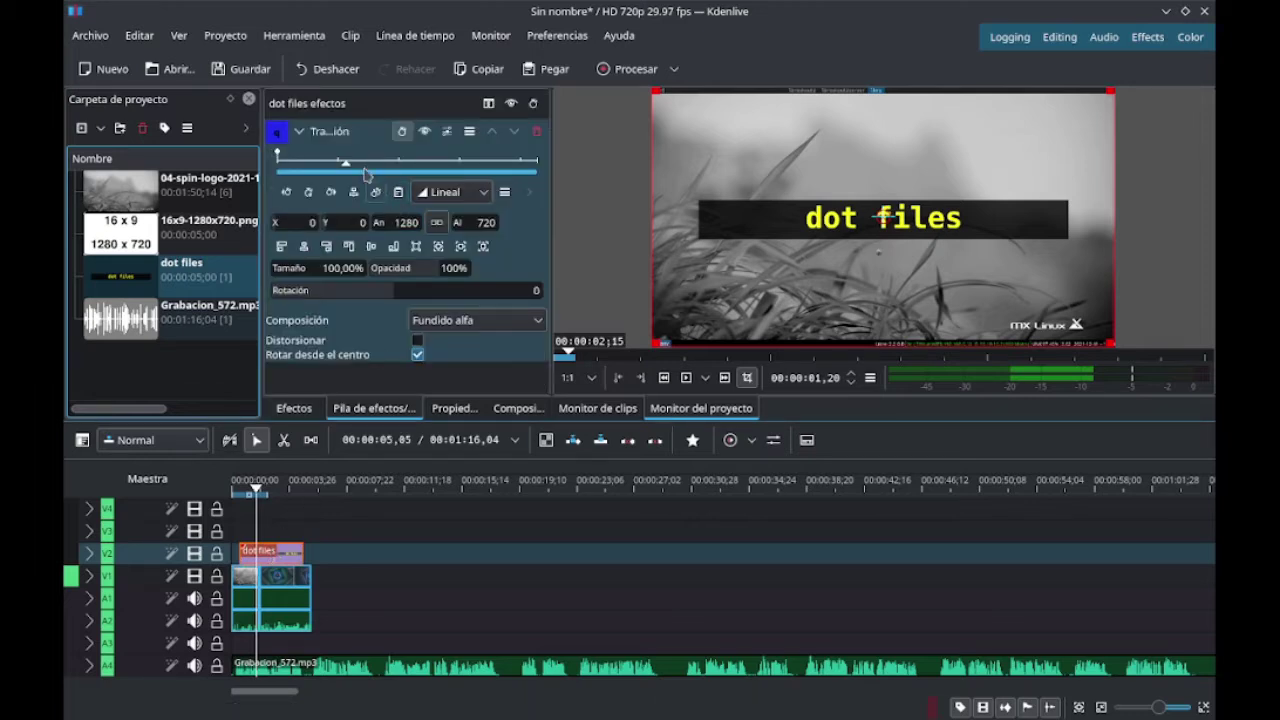
# - Add a Transformación keyframe about a third into the title and set the size at the first keyframe to 1%
pyautogui.moveTo(376, 167); pyautogui.dragTo(366, 167)
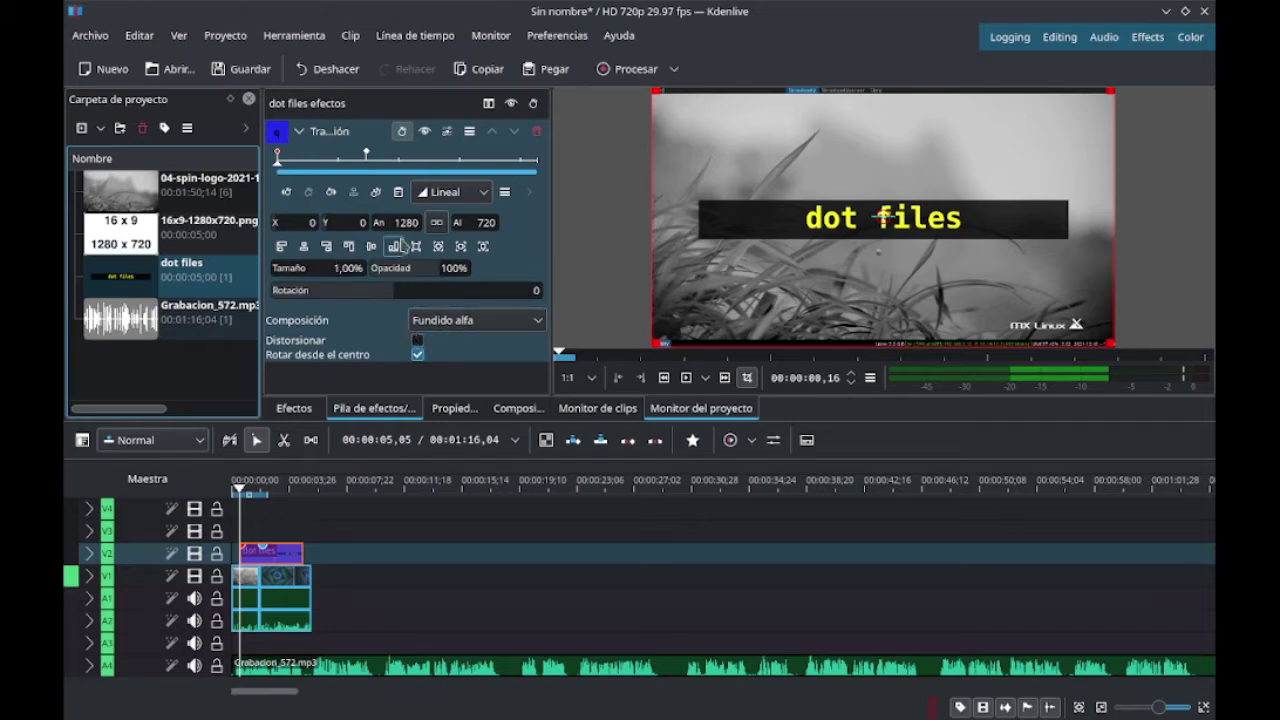
pyautogui.press('Return')
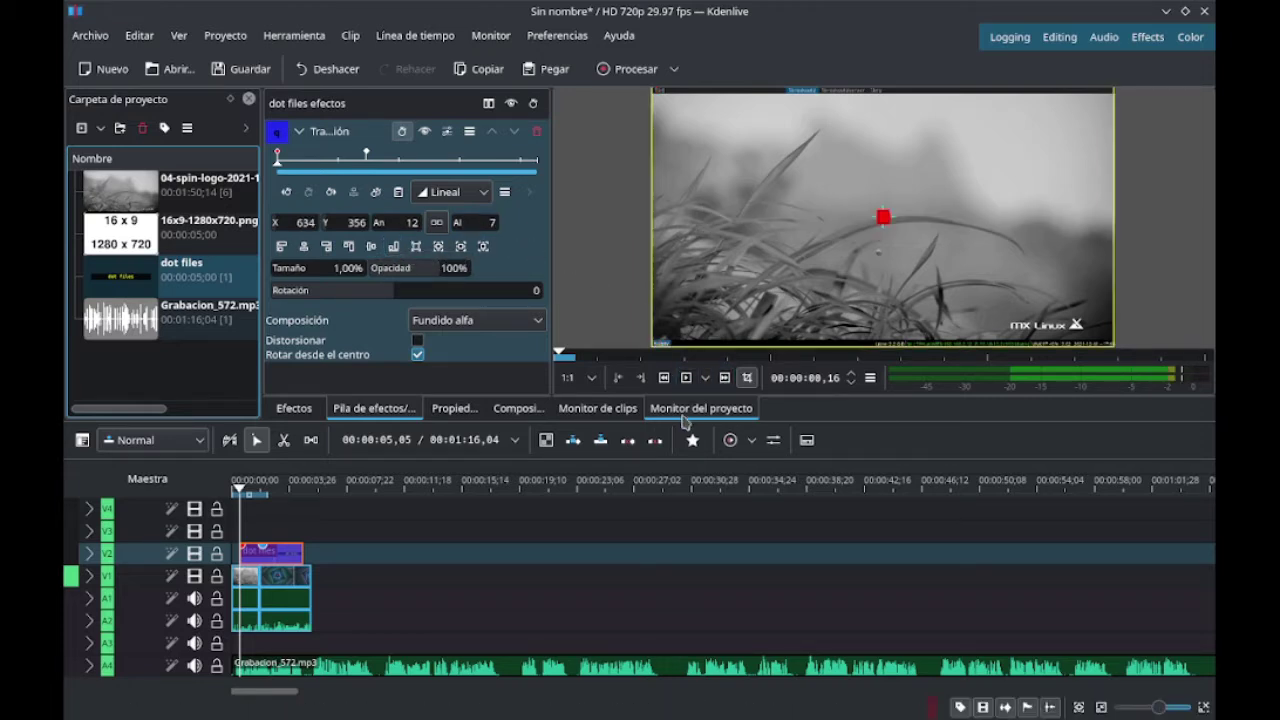
# - Play the timeline from the beginning to check the title's zoom-in animation
pyautogui.click(686, 380)
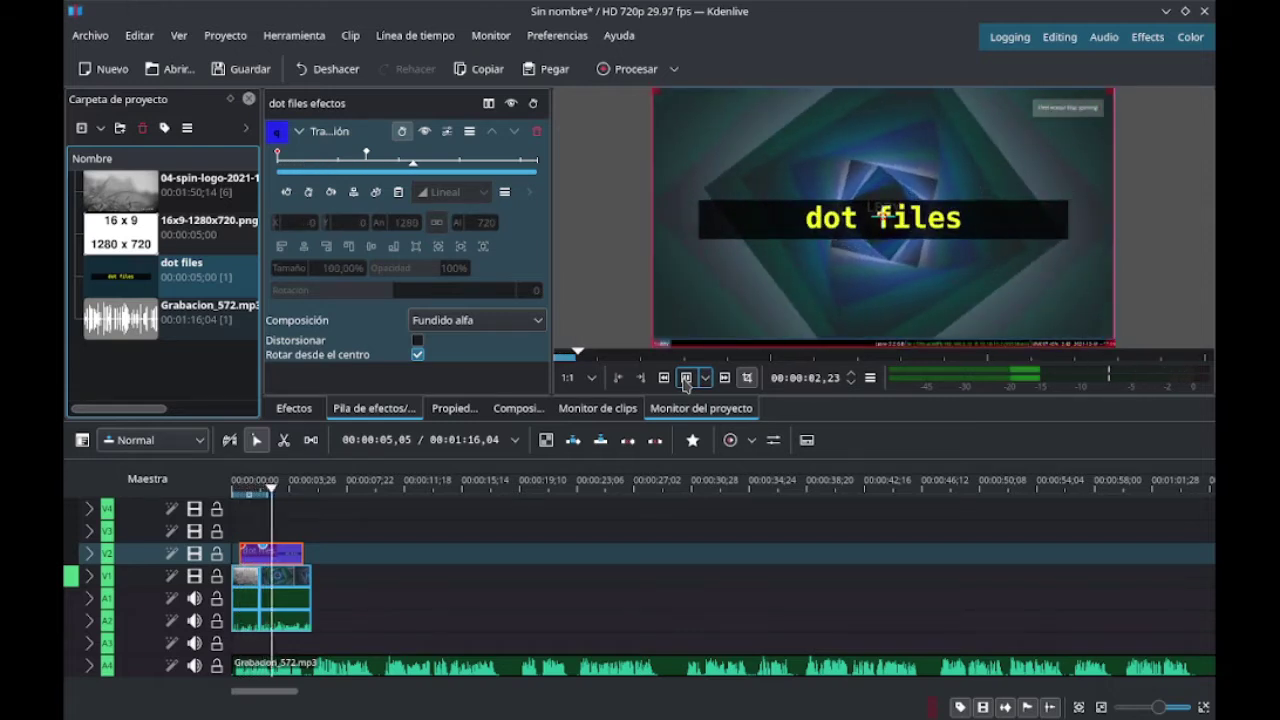
pyautogui.click(686, 383)
pyautogui.moveTo(275, 493); pyautogui.dragTo(209, 497)
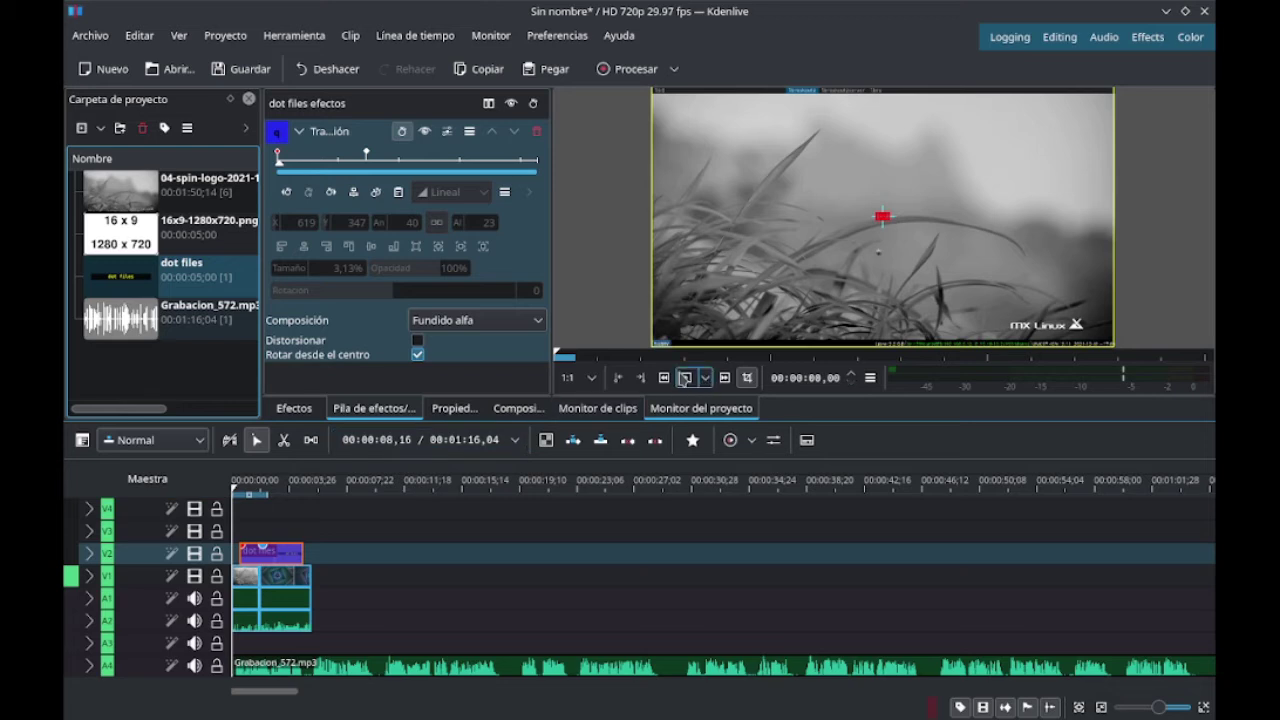
pyautogui.click(686, 380)
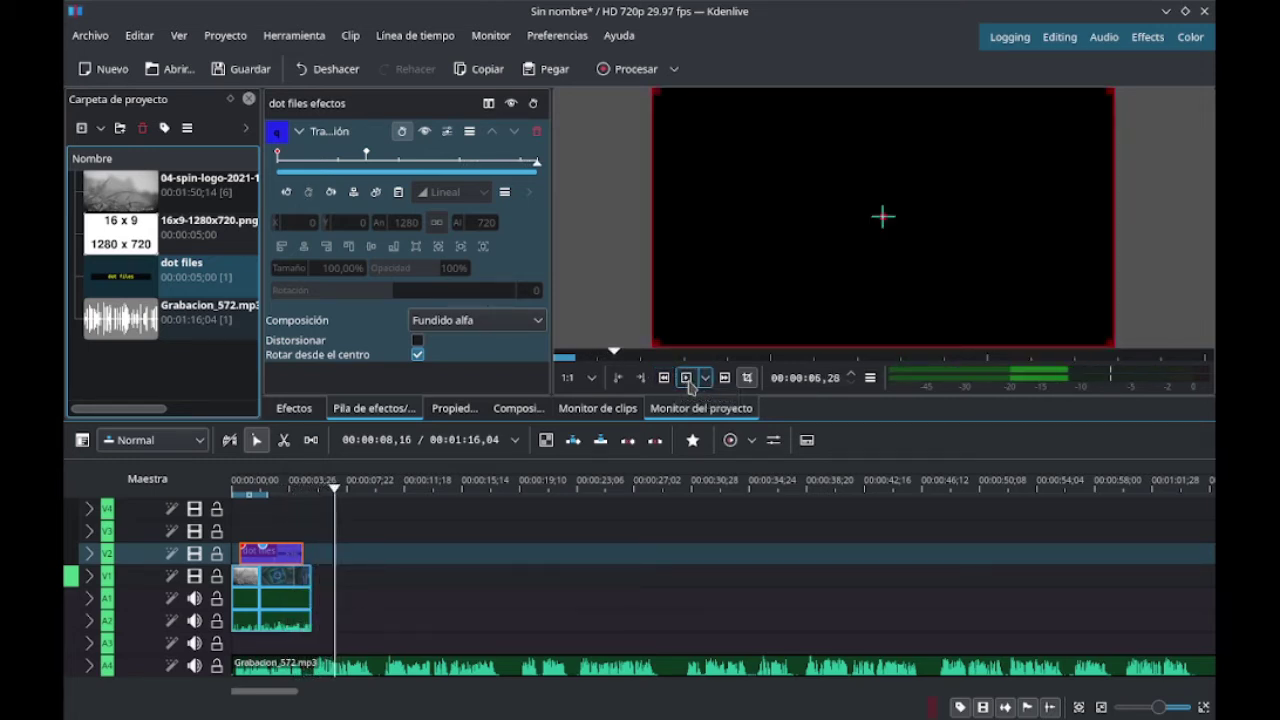
pyautogui.click(82, 128)
pyautogui.click(557, 258)
pyautogui.click(946, 459)
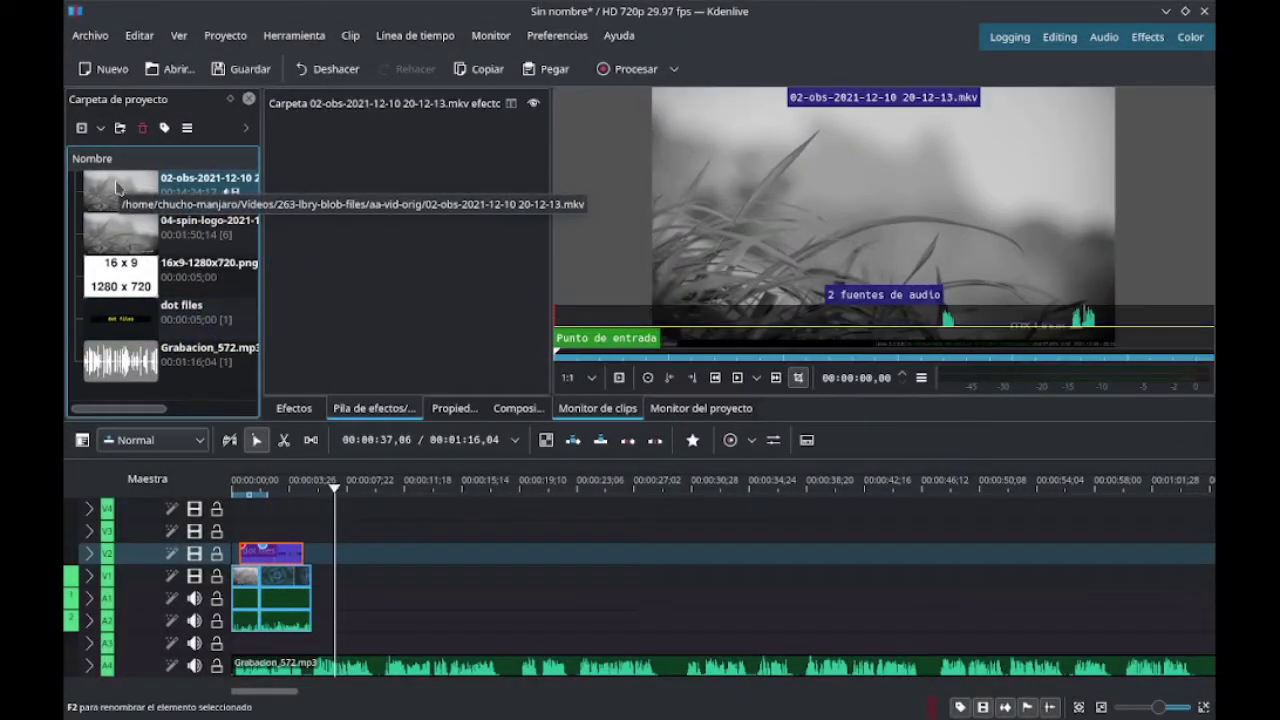
pyautogui.moveTo(116, 188); pyautogui.dragTo(335, 575)
pyautogui.moveTo(520, 543); pyautogui.dragTo(530, 628)
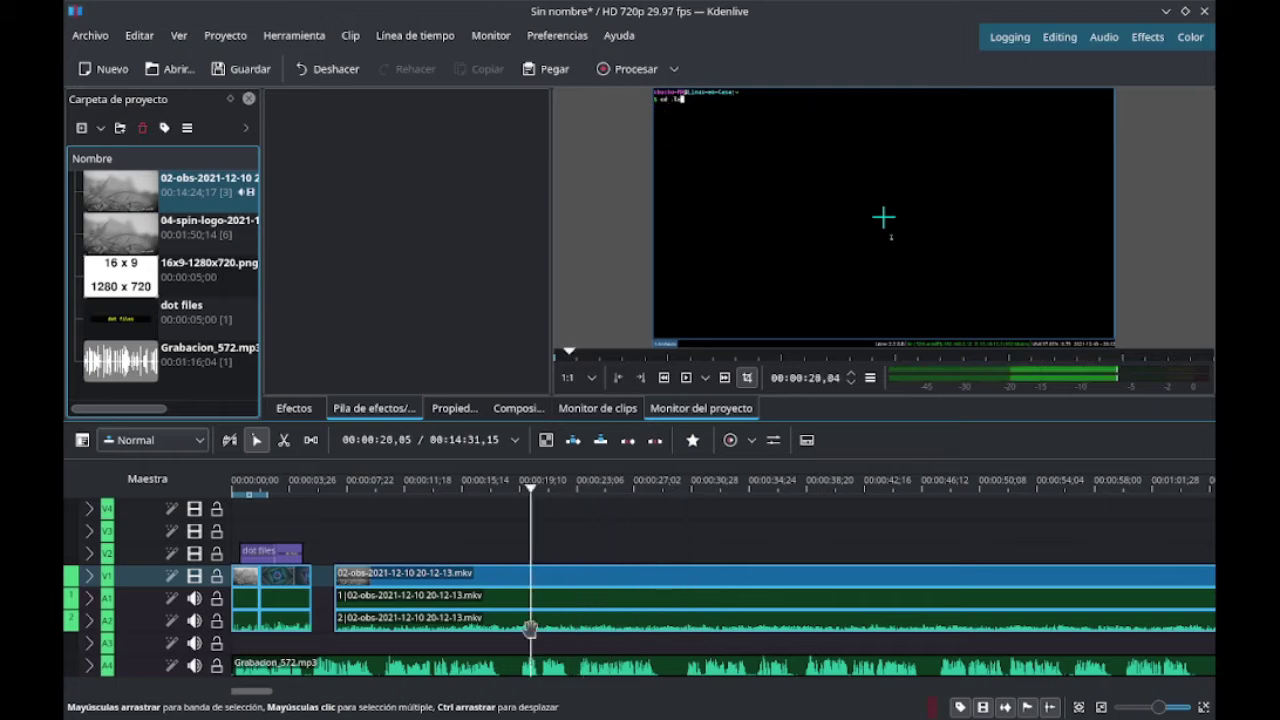
pyautogui.moveTo(424, 620); pyautogui.dragTo(316, 578)
# - Cut the 02-obs recording where the cd command is being entered and delete the section before the cut
pyautogui.press('x')
pyautogui.click(476, 617)
pyautogui.press('s')
pyautogui.click(403, 594)
pyautogui.press('Delete')
# - Find the frame just after the terminal enters the lbry folder and cut the 02-obs recording at 00:00:17,21
pyautogui.moveTo(311, 487); pyautogui.dragTo(511, 540)
pyautogui.moveTo(594, 505); pyautogui.dragTo(496, 533)
pyautogui.press('x')
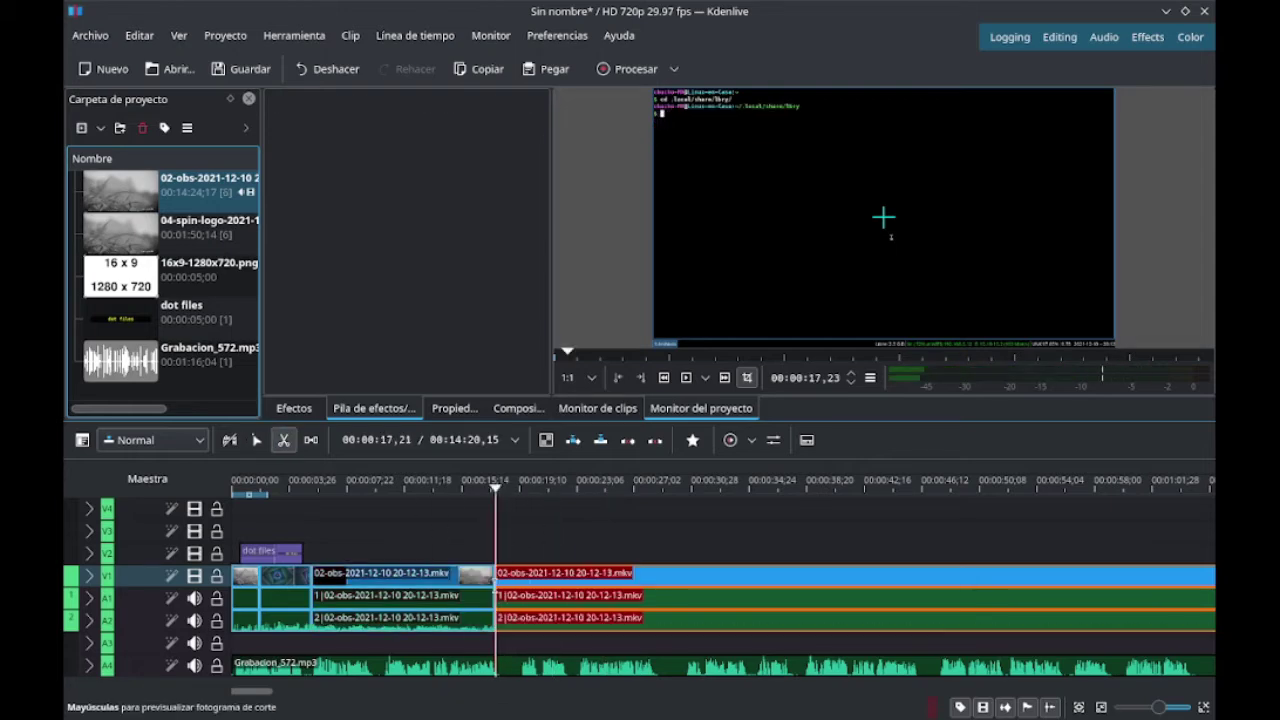
pyautogui.click(496, 582)
pyautogui.press('s')
# - Set the speed of the first 02-obs segment to 1600% on V1, A1 and A2 and move the remainder against it
pyautogui.rightClick(352, 571)
pyautogui.click(465, 458)
pyautogui.press('Escape')
pyautogui.rightClick(382, 592)
pyautogui.click(491, 471)
pyautogui.write('1600')
pyautogui.click(757, 426)
pyautogui.rightClick(430, 616)
pyautogui.click(540, 496)
pyautogui.write('1600')
pyautogui.press('Return')
pyautogui.moveTo(583, 594); pyautogui.dragTo(409, 594)
# - Play past the sped-up segment, enlarge the monitor area and cut the 02-obs recording at 00:00:07,23, just after the ls output
pyautogui.click(692, 384)
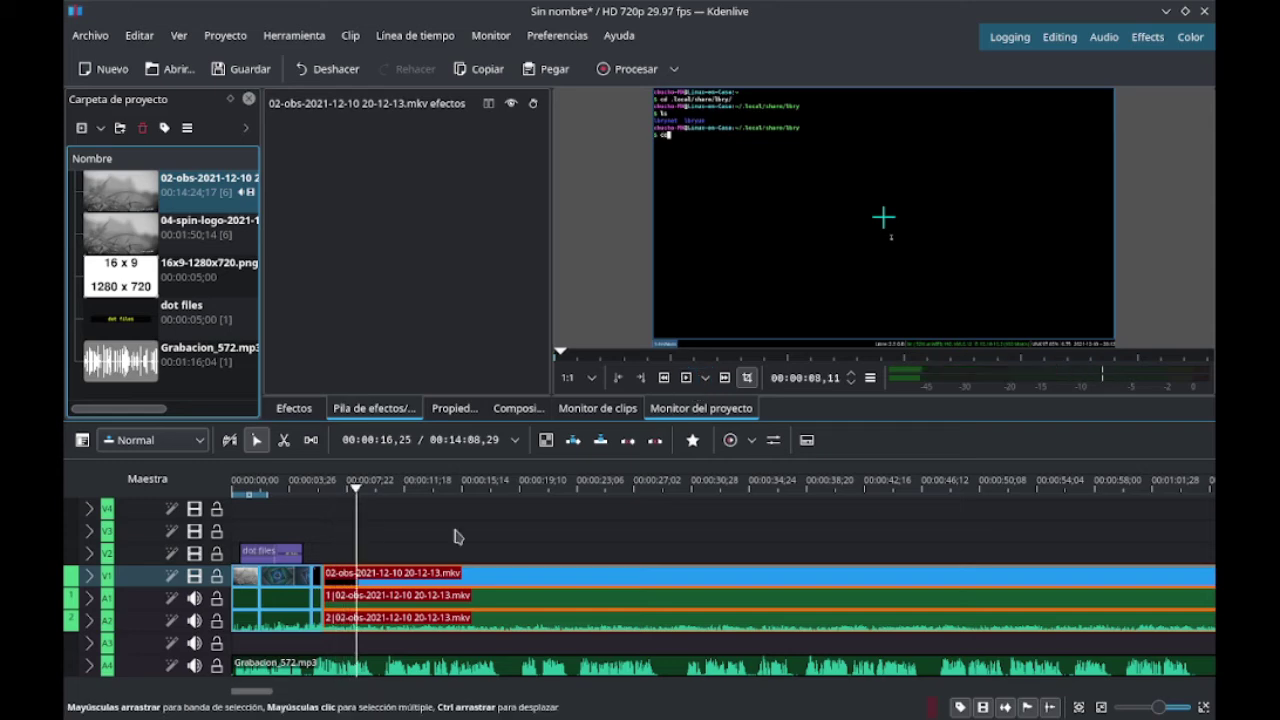
pyautogui.click(688, 381)
pyautogui.click(688, 381)
pyautogui.click(409, 514)
pyautogui.moveTo(1158, 707); pyautogui.dragTo(1168, 707)
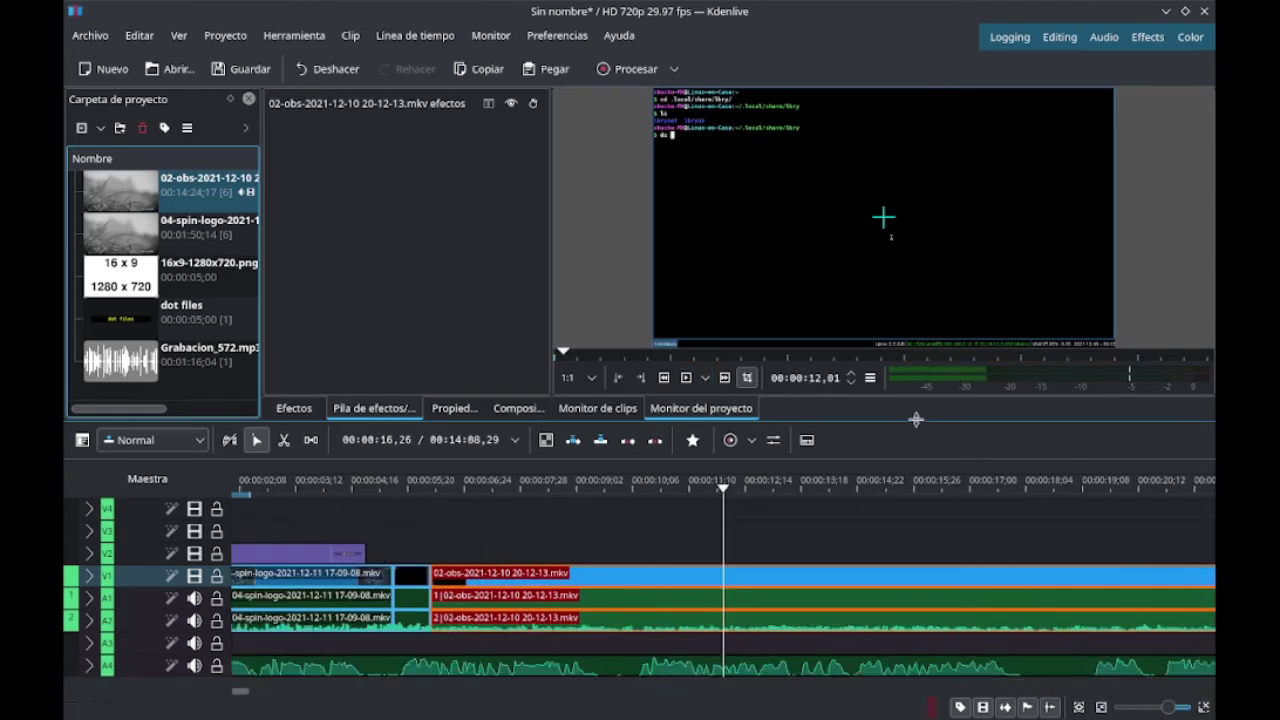
pyautogui.moveTo(928, 420); pyautogui.dragTo(928, 468)
pyautogui.scroll(-1, 614, 560)
pyautogui.moveTo(600, 548); pyautogui.dragTo(512, 548)
pyautogui.click(284, 488)
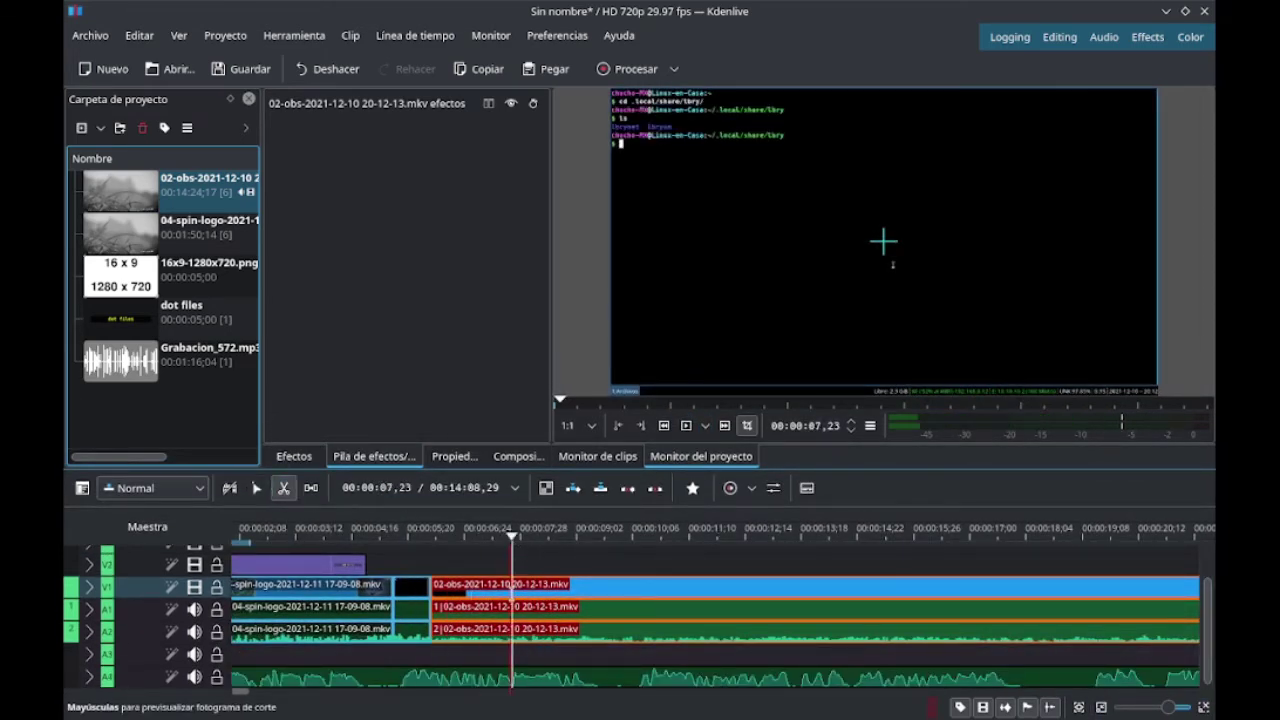
pyautogui.click(512, 596)
pyautogui.press('s')
# - Set the speed of the segment containing the ls command to 800% on all its tracks and close the gap after it
pyautogui.rightClick(466, 596)
pyautogui.click(510, 469)
pyautogui.write('800')
pyautogui.click(760, 415)
pyautogui.rightClick(490, 612)
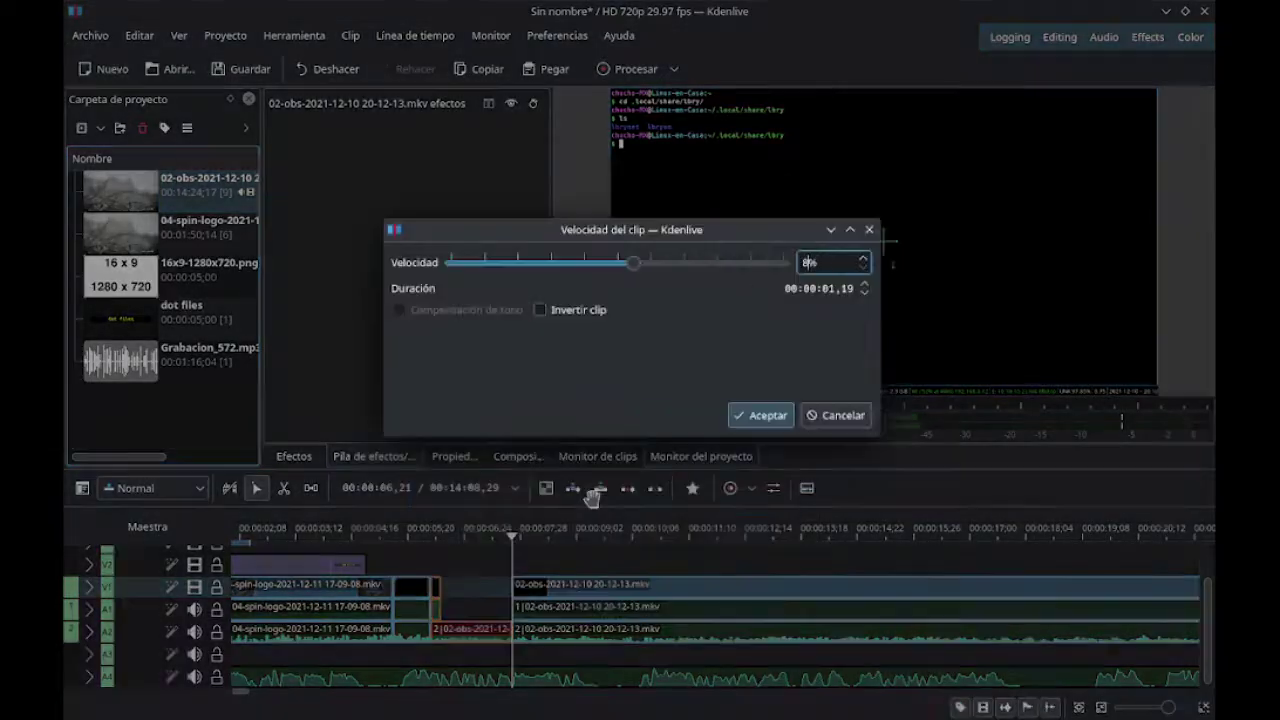
pyautogui.click(765, 415)
pyautogui.click(479, 536)
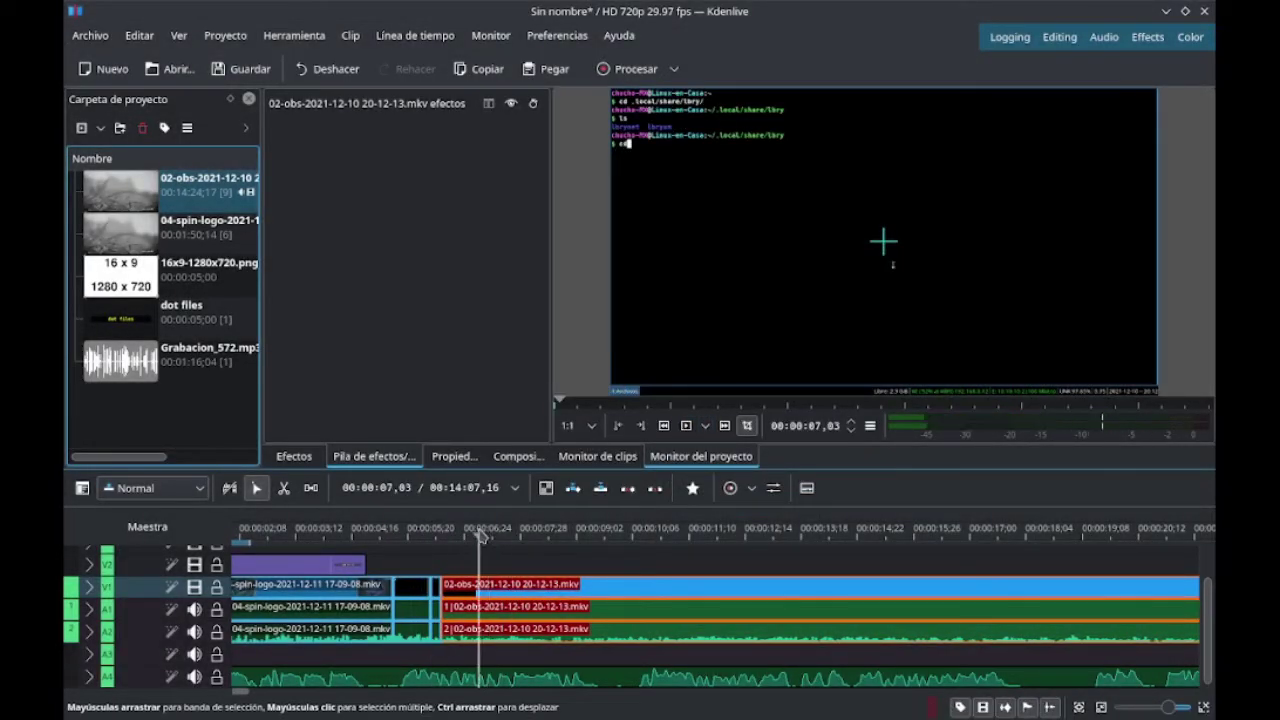
# - Cut the 02-obs recording a few seconds after the 800% segment and remove the section before the cut, leaving no gap
pyautogui.moveTo(531, 538); pyautogui.dragTo(597, 563)
pyautogui.press('x')
pyautogui.click(597, 585)
pyautogui.press('s')
pyautogui.click(523, 583)
pyautogui.hotkey('shift', 'Delete')
# - Play the remaining 02-obs recording and cut it right after the output of du -sh lbrynet/
pyautogui.click(426, 536)
pyautogui.click(686, 426)
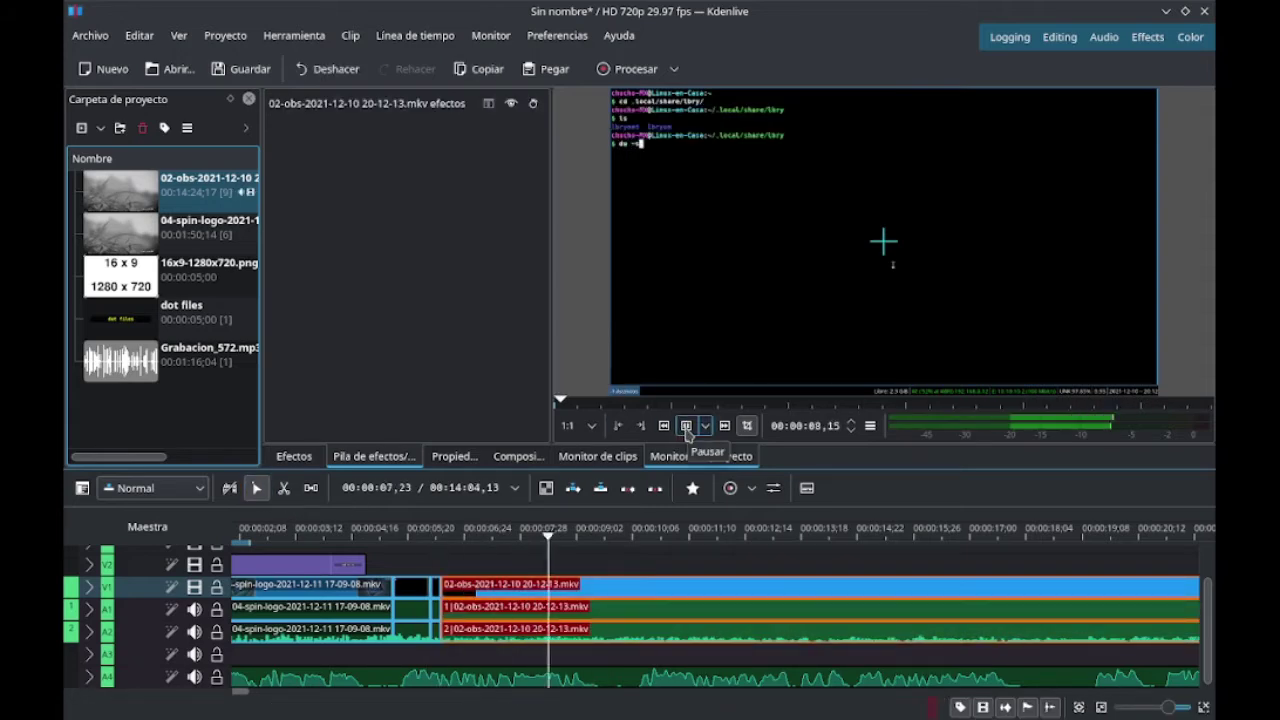
pyautogui.click(686, 426)
pyautogui.click(285, 488)
pyautogui.click(859, 586)
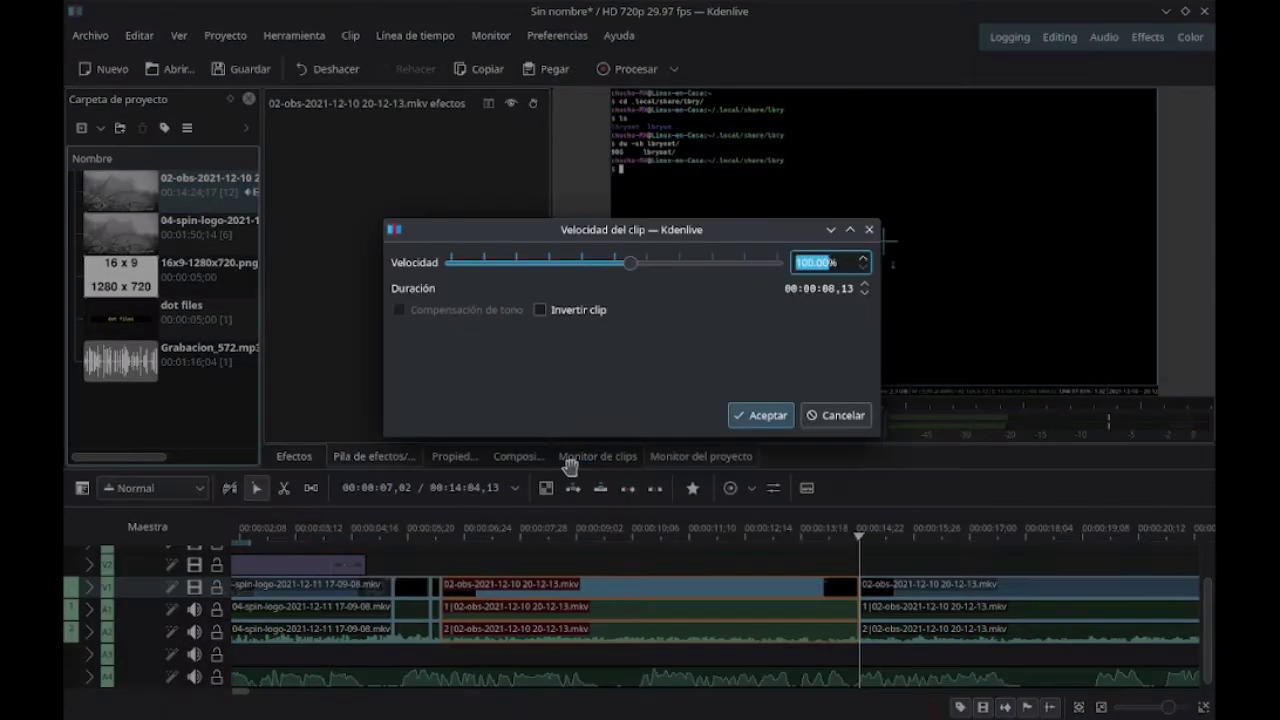
# - Set the speed of the segment containing the du command to 400% on V1, A1 and A2 and close the gap
pyautogui.rightClick(686, 584)
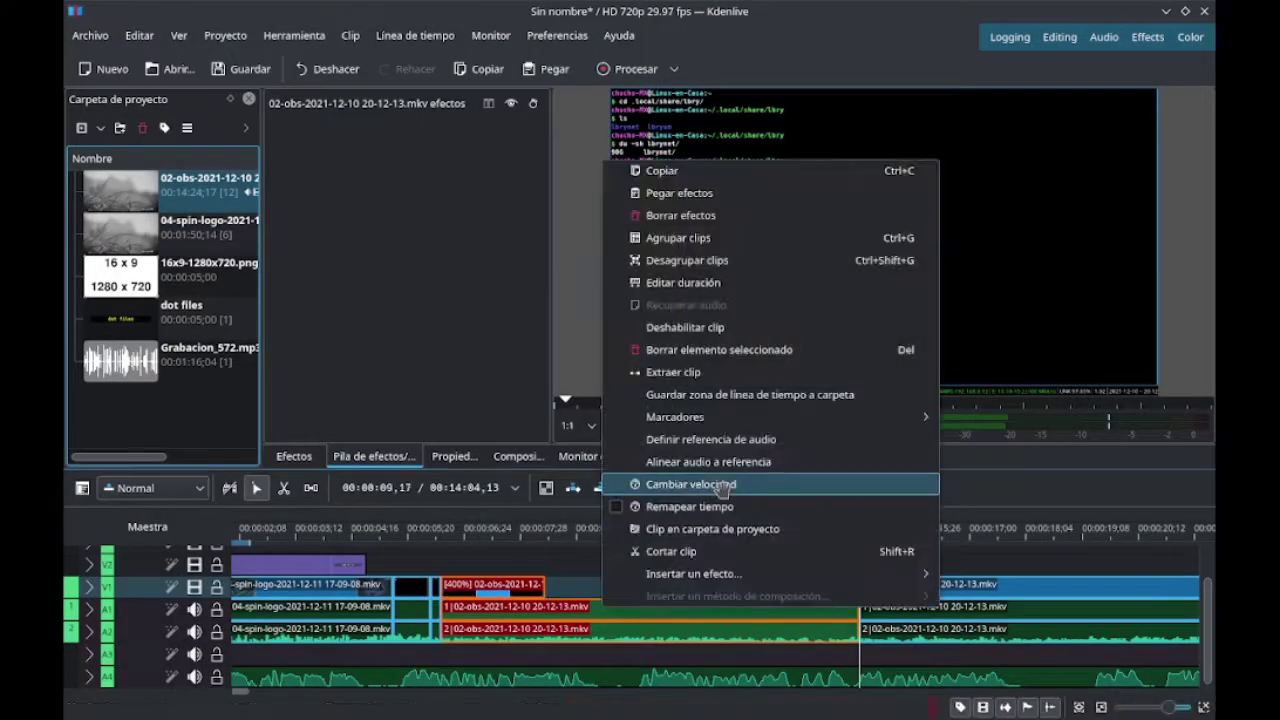
pyautogui.click(757, 486)
pyautogui.write('400')
pyautogui.click(760, 414)
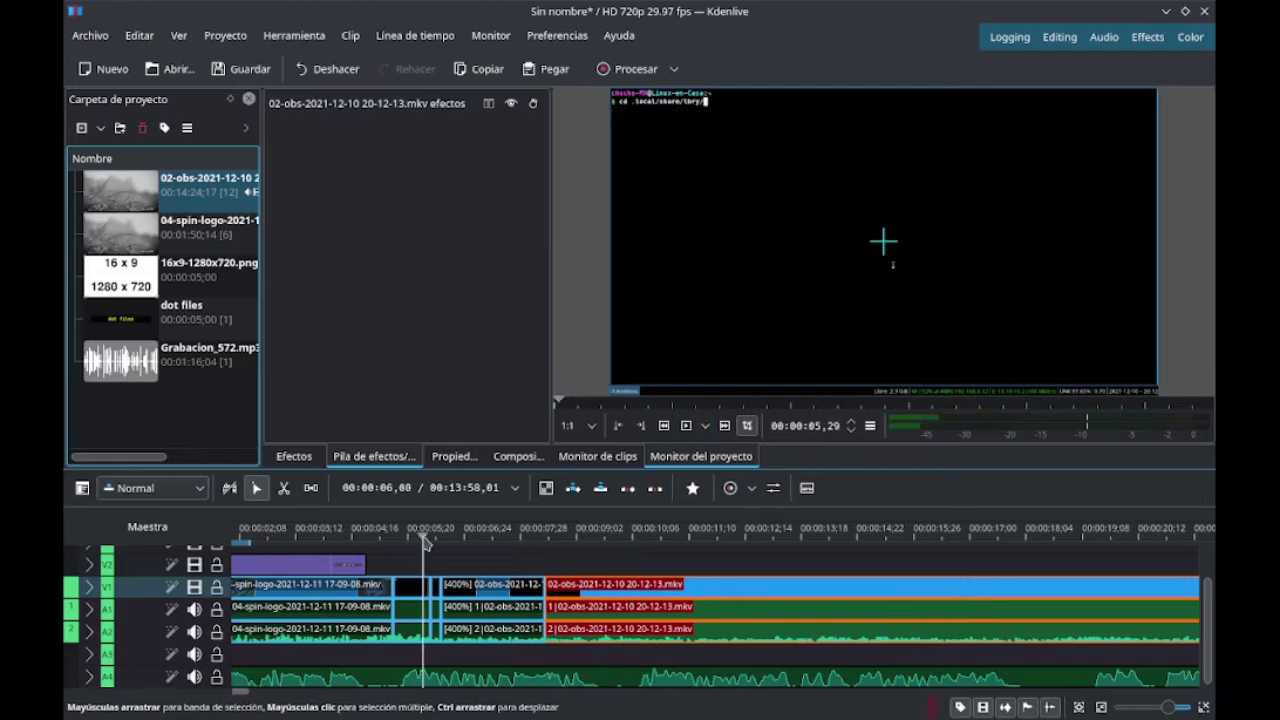
# - Create the yellow title "~/.local/share/lbry/lbrynet/blobfiles" with the typewriter effect and place it on V2 above the sped-up terminal clips
pyautogui.write('~/.local/share/lbry')
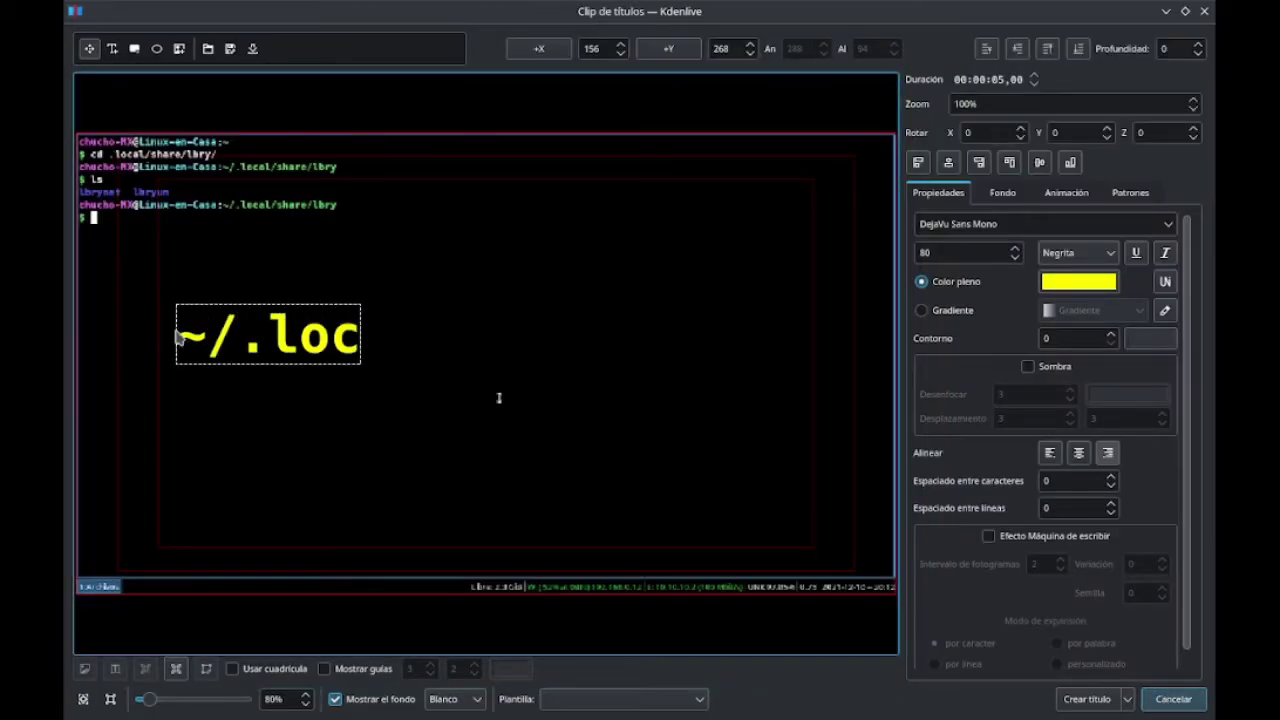
pyautogui.write('/lbrynet/')
pyautogui.write('blobjiles')
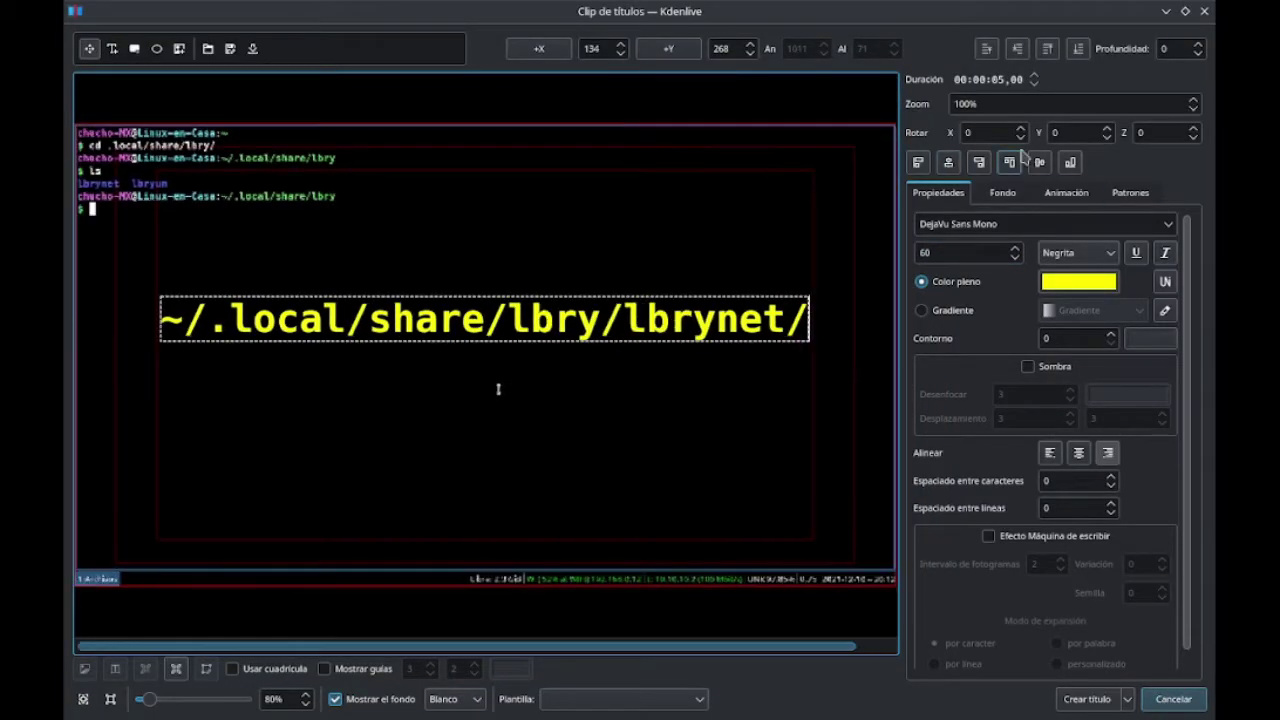
pyautogui.scroll(-1, 1183, 372)
pyautogui.click(989, 520)
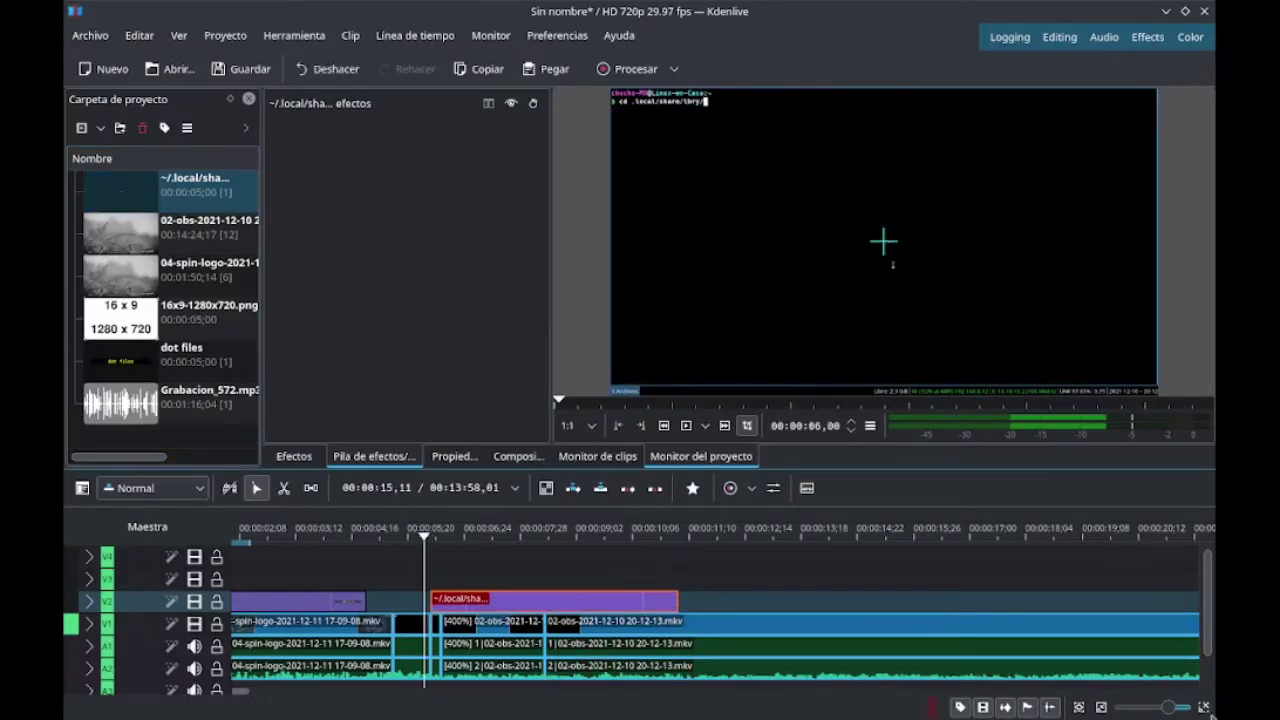
# - Play the section under the blobfiles path title to check its timing against the voice recording
pyautogui.scroll(2, 1018, 562)
pyautogui.click(686, 425)
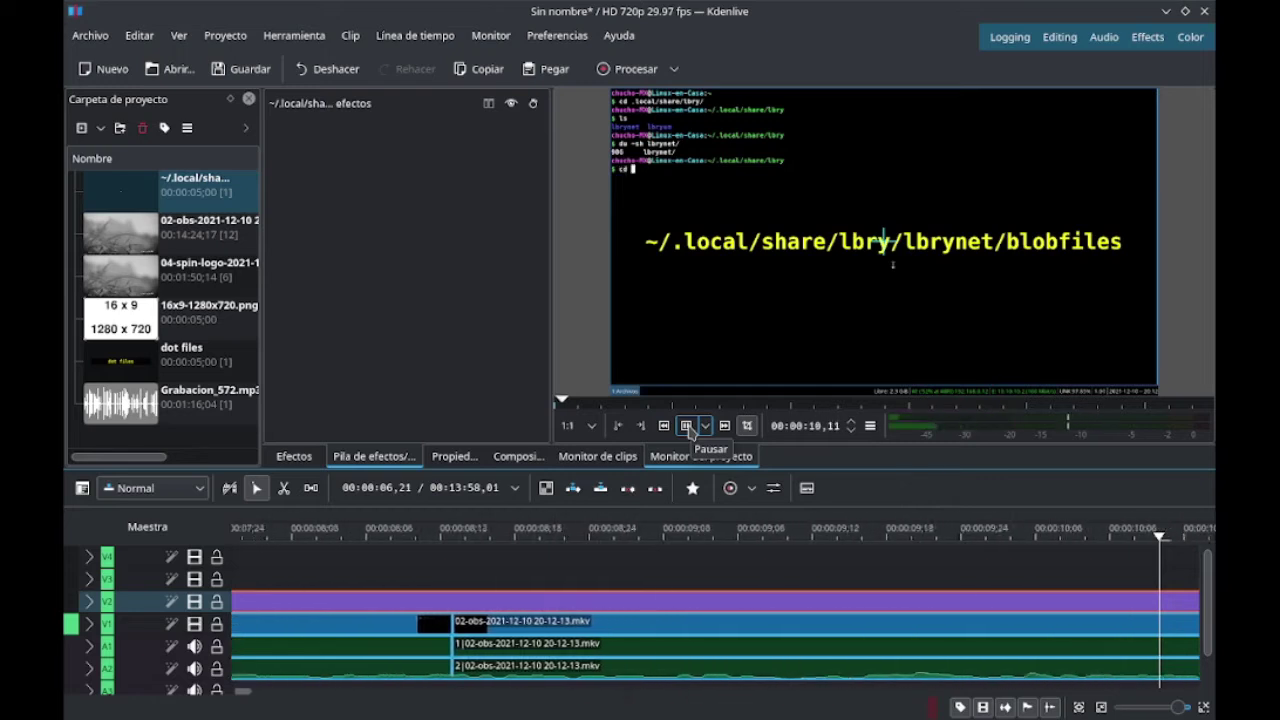
pyautogui.click(687, 426)
pyautogui.scroll(-3, 760, 604)
pyautogui.click(654, 598)
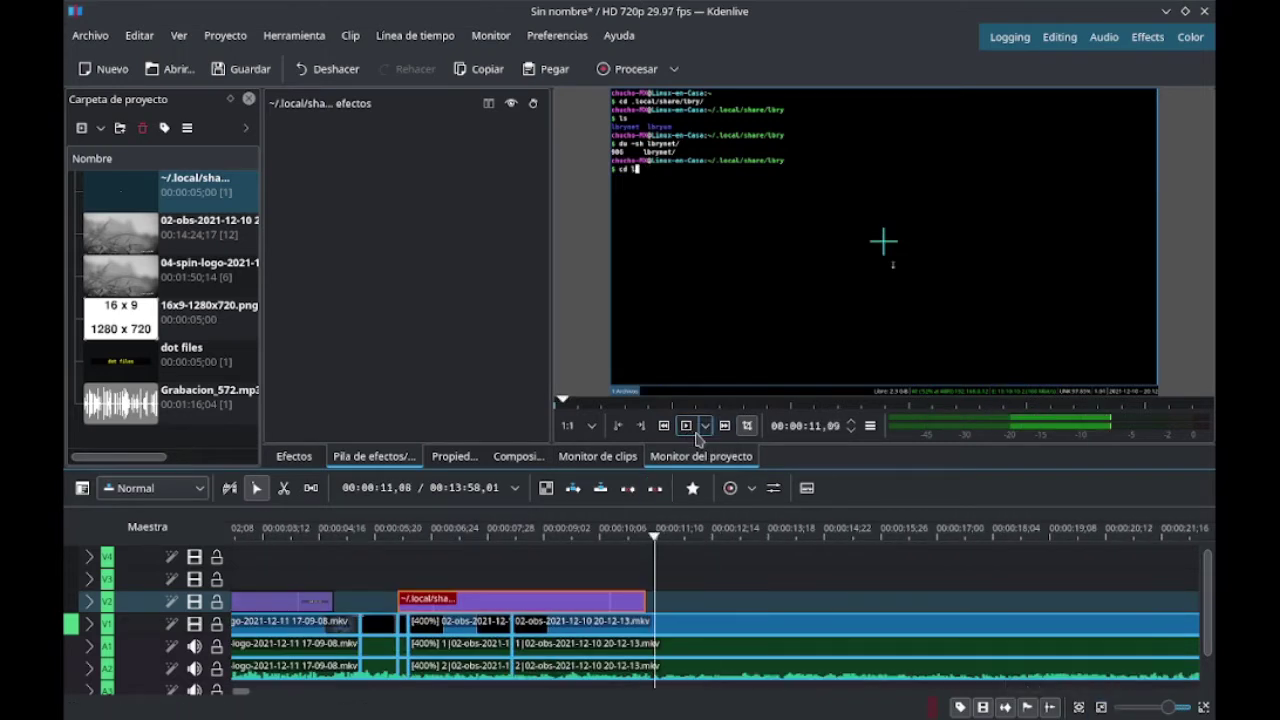
pyautogui.click(686, 426)
# - Cut Grabacion_572.mp3 on A4 at 00:00:10,04 and move its second part further along the timeline to leave a gap
pyautogui.scroll(-1, 660, 650)
pyautogui.click(284, 488)
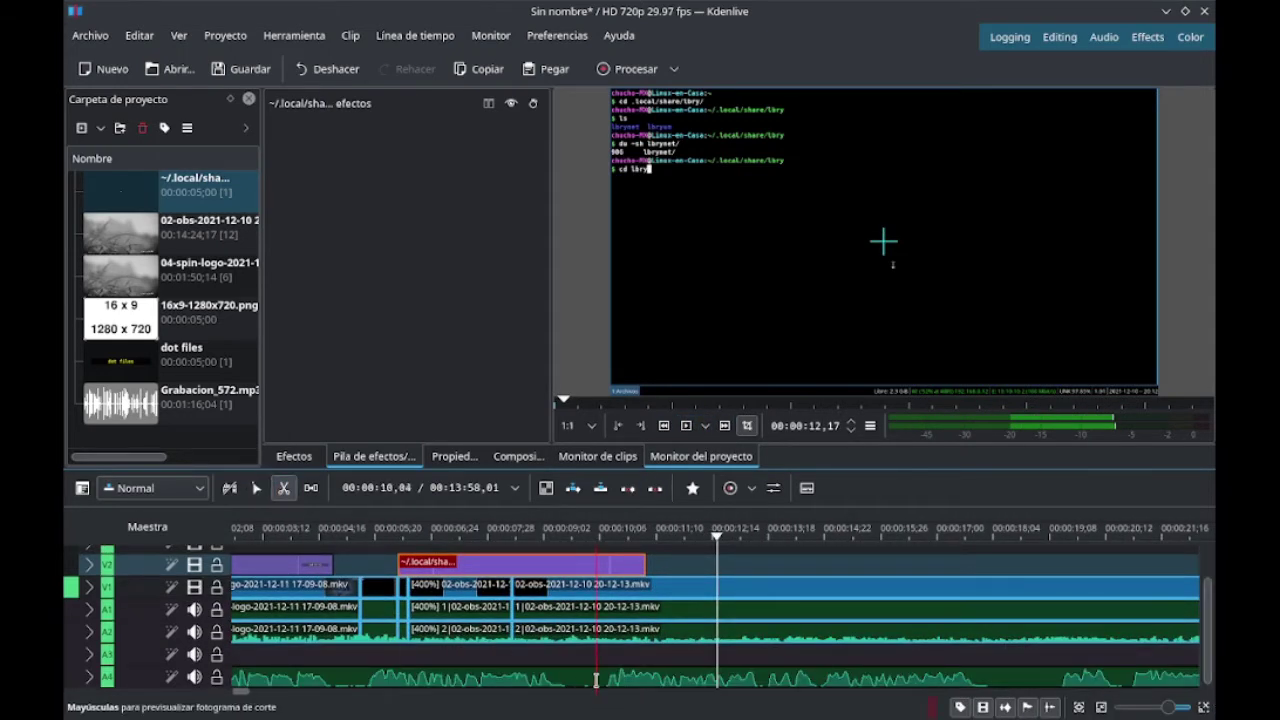
pyautogui.click(595, 678)
pyautogui.click(255, 490)
pyautogui.moveTo(767, 676); pyautogui.dragTo(980, 676)
# - Play the blobfiles title section with the separated voice recording from about 00:00:06
pyautogui.click(394, 540)
pyautogui.click(687, 426)
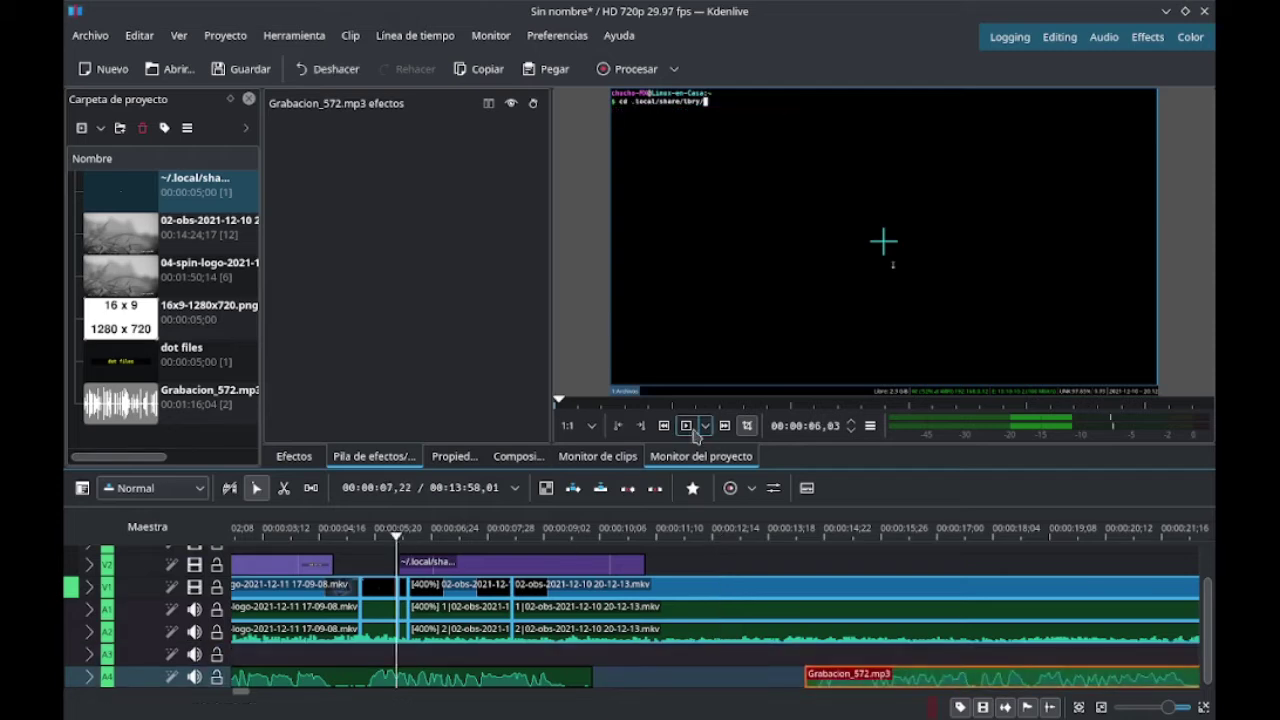
pyautogui.click(687, 428)
# - Reopen the blobfiles path title in the title editor, update it and replay its section
pyautogui.doubleClick(120, 190)
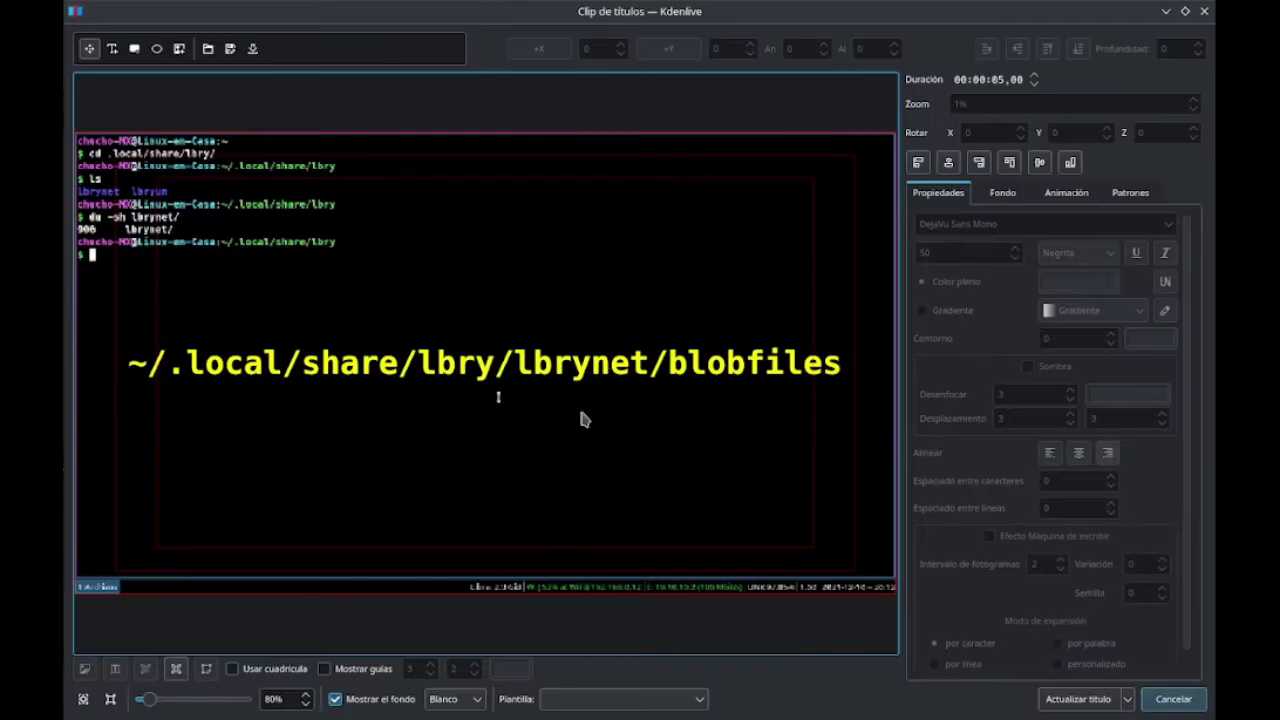
pyautogui.click(611, 366)
pyautogui.click(1078, 699)
pyautogui.click(686, 426)
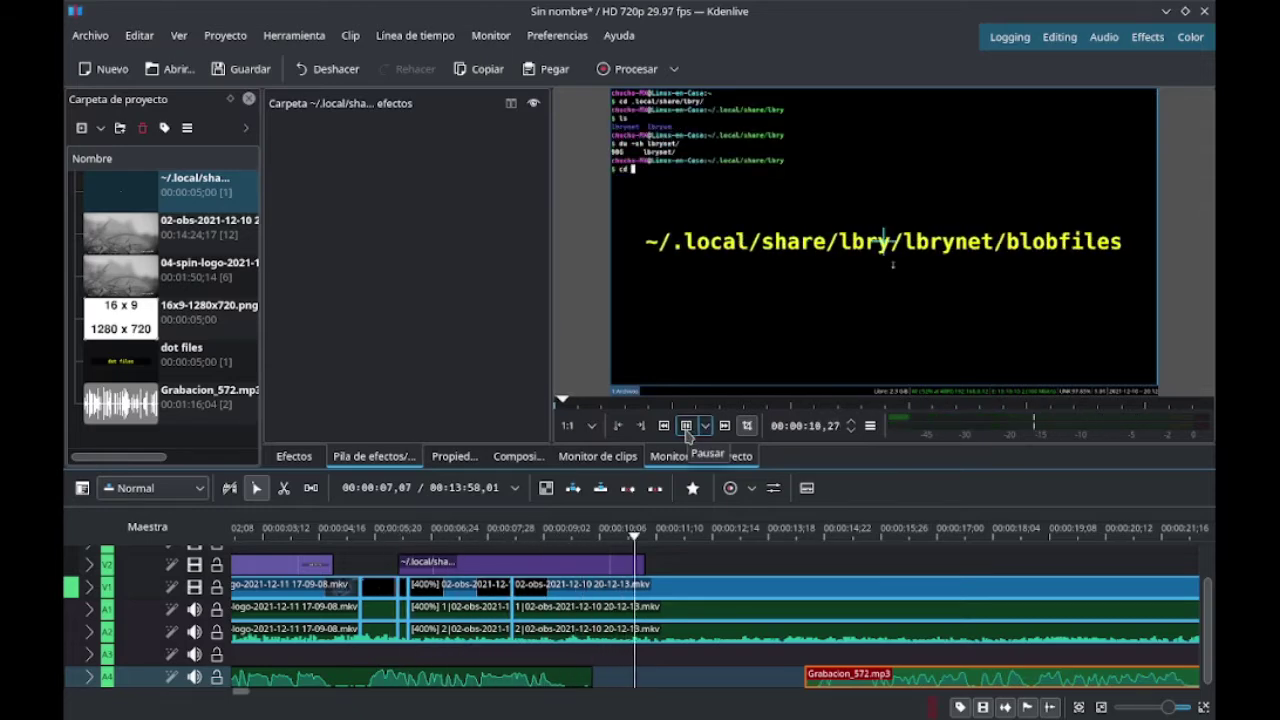
pyautogui.click(686, 426)
# - Cut the 02-obs recording where the blobfiles path title ends and delete everything after the cut
pyautogui.moveTo(784, 545); pyautogui.dragTo(821, 615)
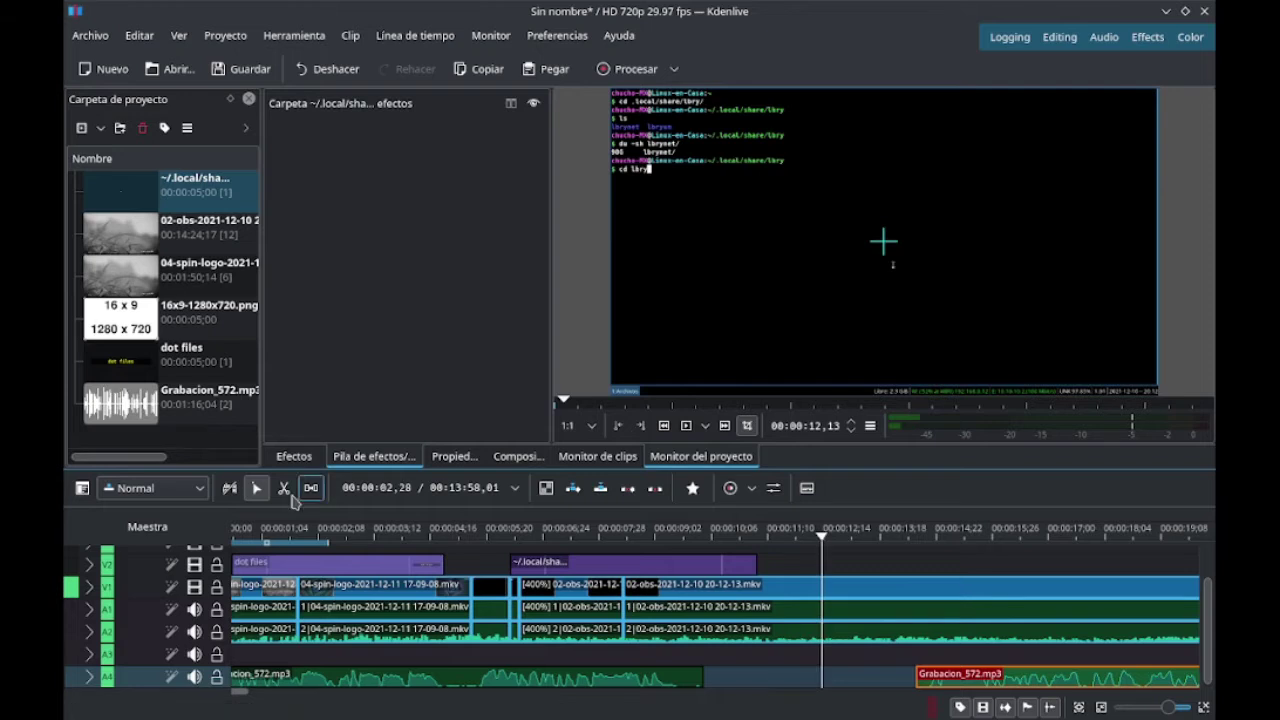
pyautogui.press('x')
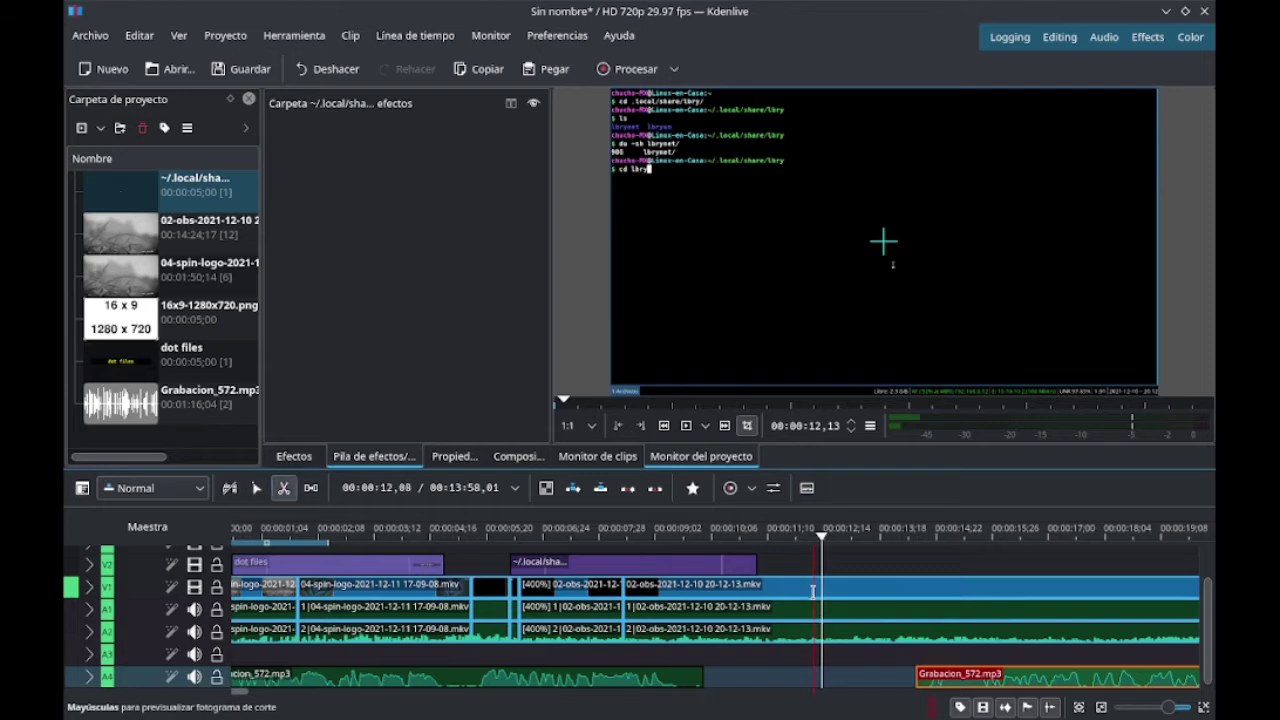
pyautogui.click(758, 598)
pyautogui.press('s')
pyautogui.click(920, 594)
pyautogui.press('Delete')
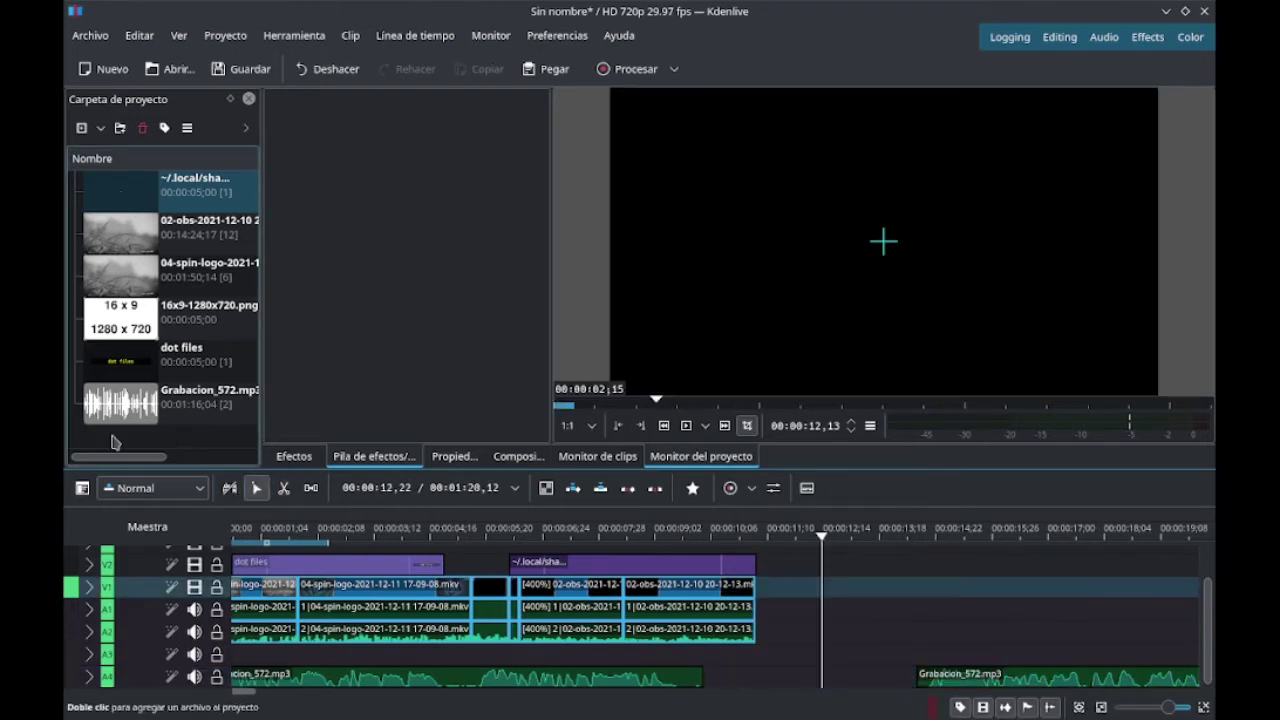
pyautogui.click(81, 128)
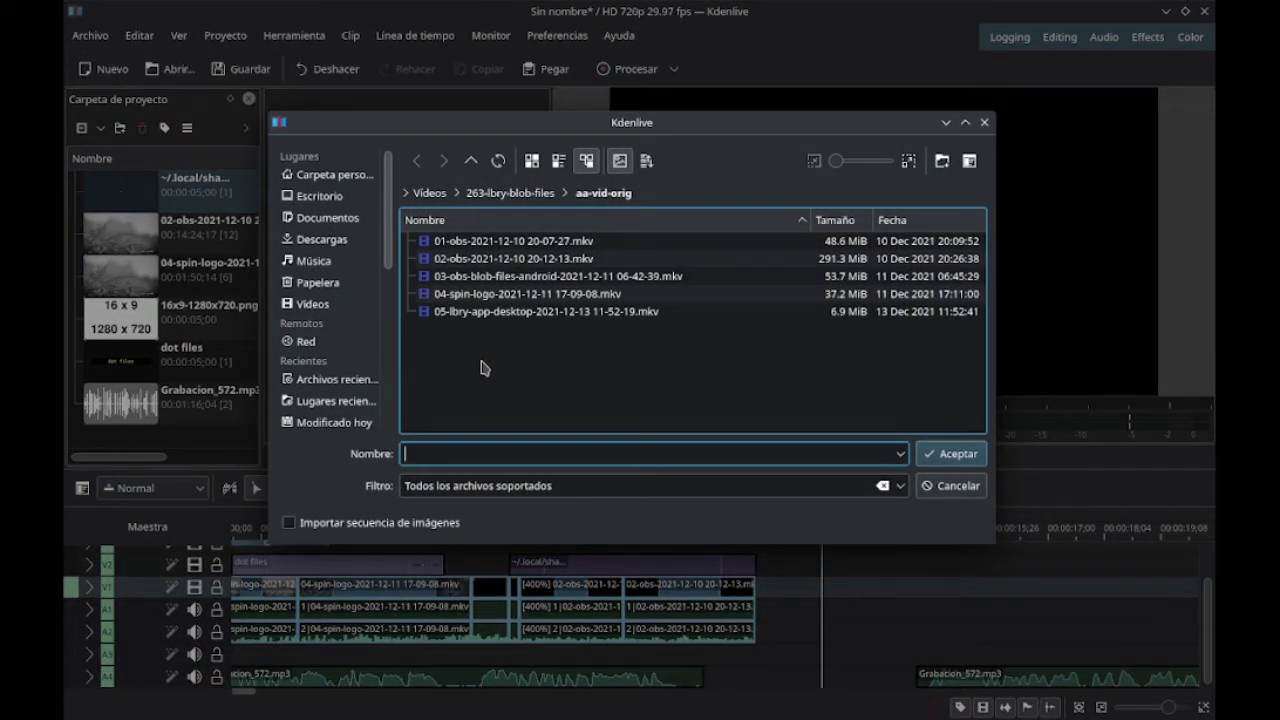
pyautogui.click(507, 284)
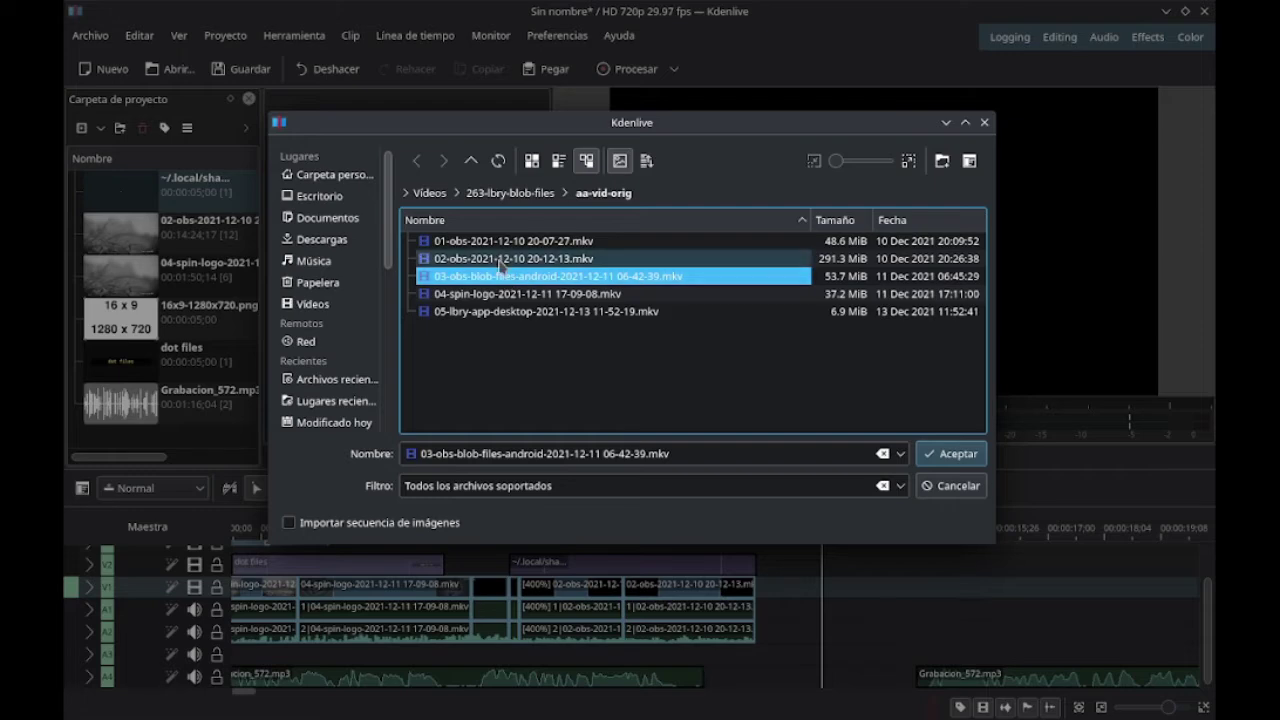
pyautogui.click(496, 247)
pyautogui.doubleClick(496, 252)
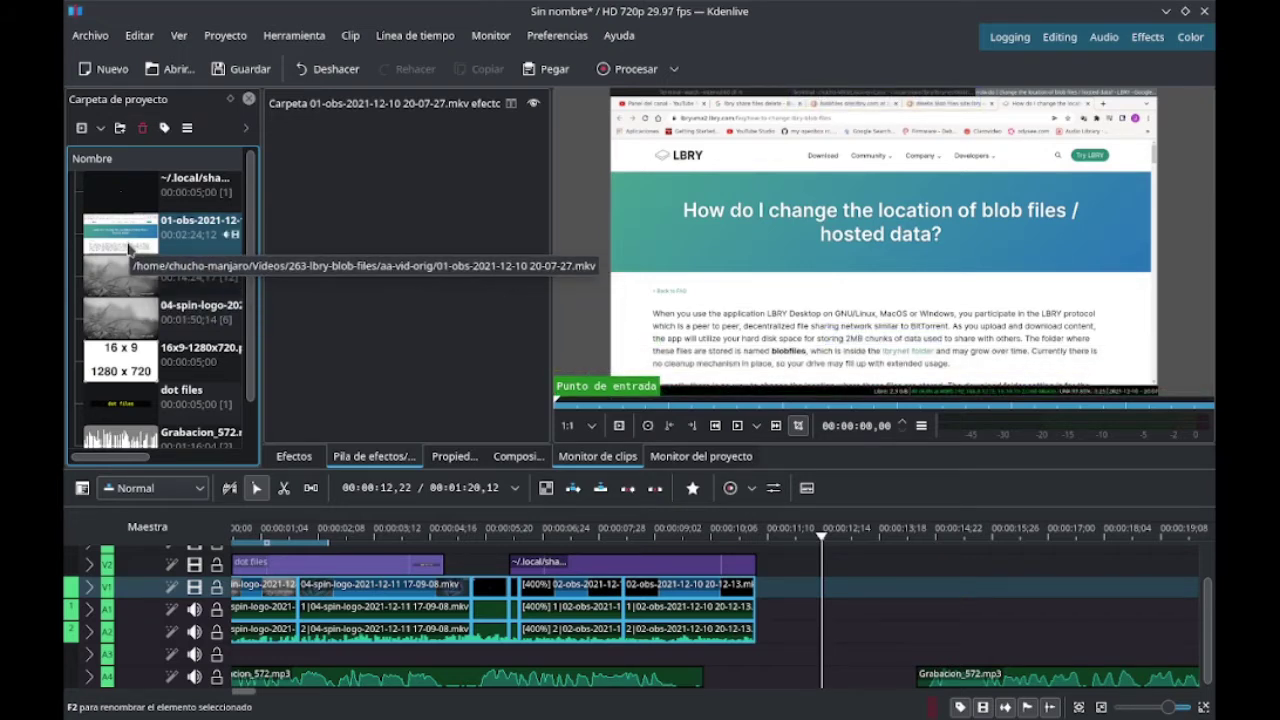
# - Place the 01-obs recording on V1, A1 and A2 directly after the 02-obs clips and align the second voice part with its start
pyautogui.click(127, 247)
pyautogui.moveTo(127, 240); pyautogui.dragTo(814, 641)
pyautogui.moveTo(822, 540); pyautogui.dragTo(1085, 578)
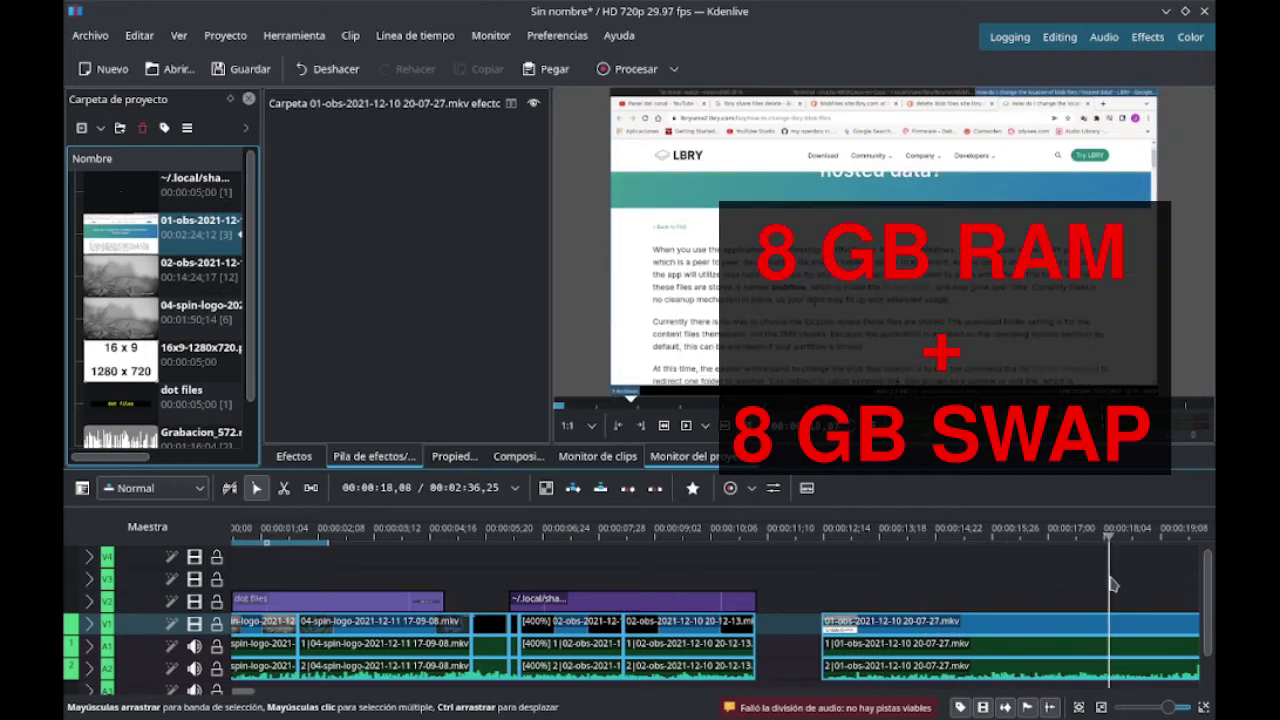
pyautogui.moveTo(1050, 590); pyautogui.dragTo(511, 665)
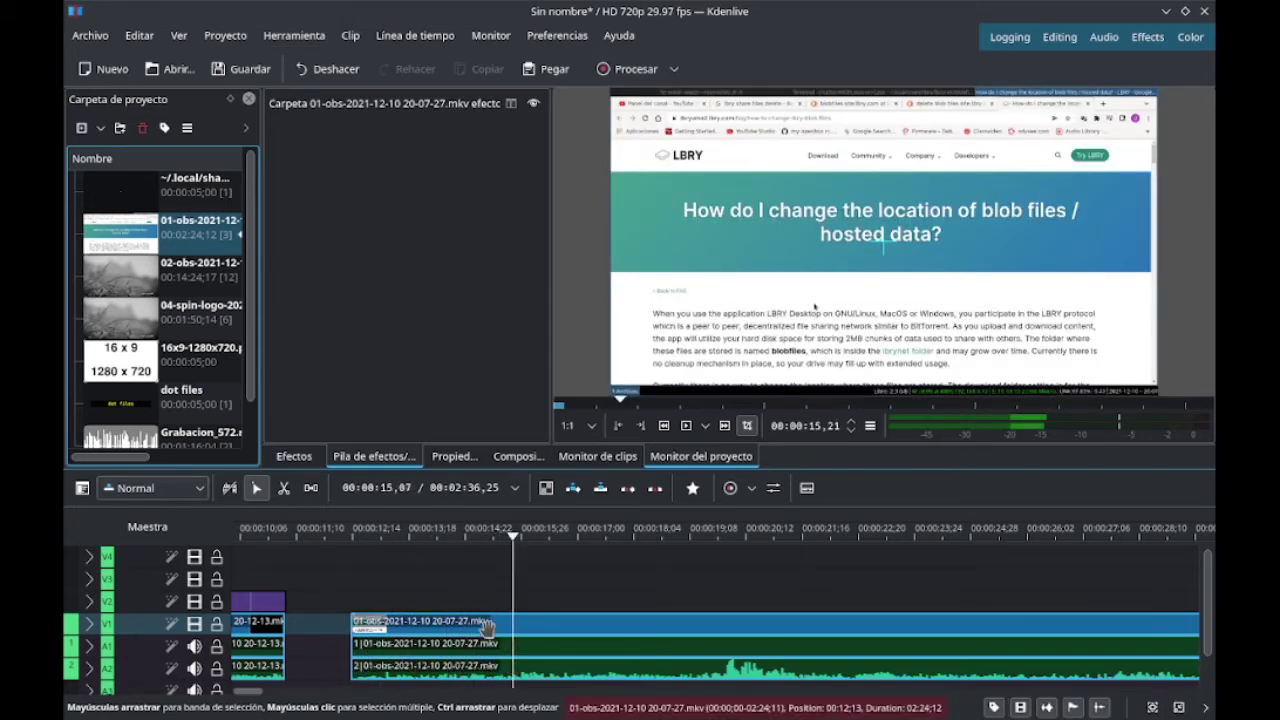
pyautogui.moveTo(487, 621); pyautogui.dragTo(423, 621)
# - Play the start of the 01-obs recording and cut it into segments, up to the highlighted sentence about uploading and downloading content
pyautogui.click(272, 537)
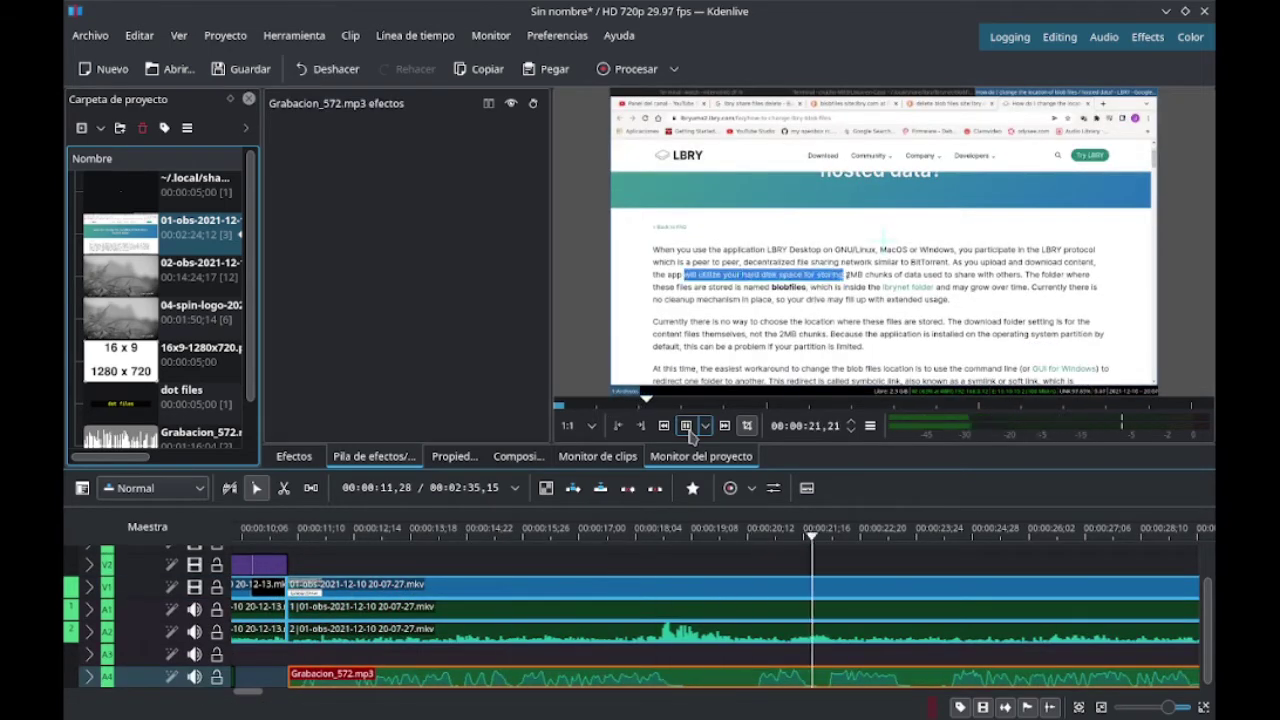
pyautogui.click(420, 537)
pyautogui.click(685, 426)
pyautogui.click(506, 537)
pyautogui.click(753, 562)
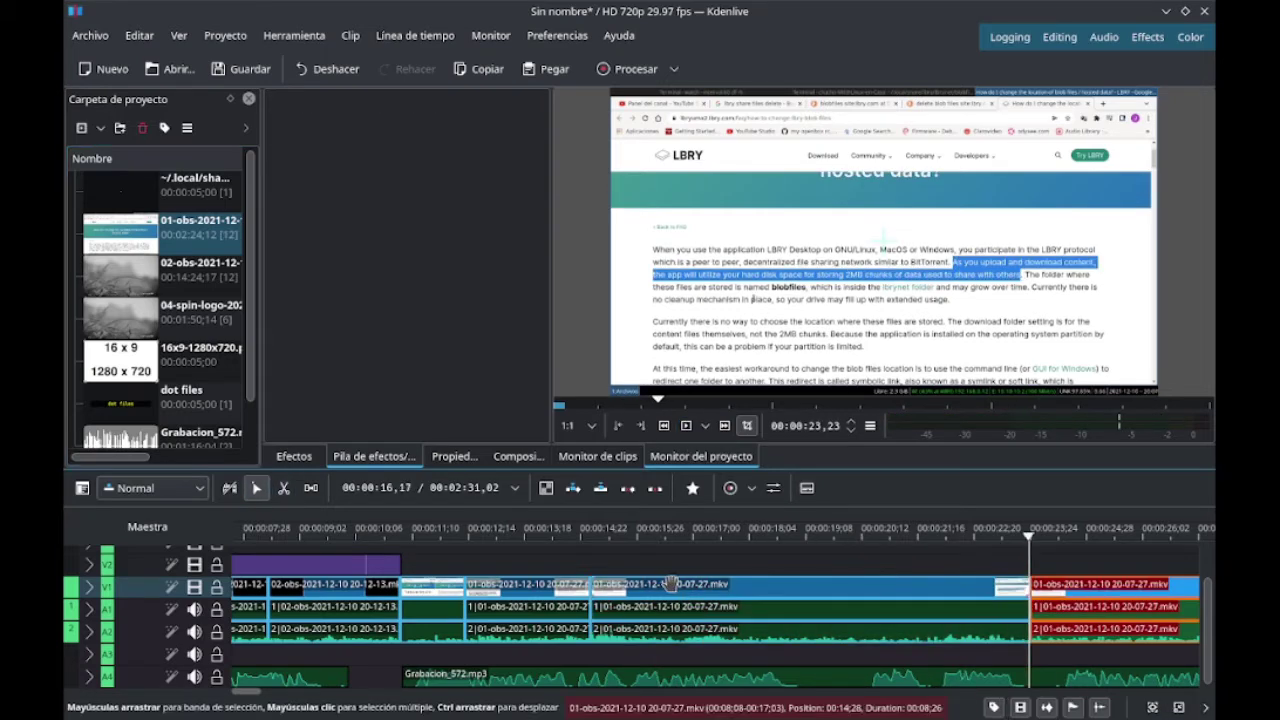
# - Set the video and both audio tracks of the 01-obs segment before the playhead to 200% speed and close the gap after it
pyautogui.rightClick(670, 585)
pyautogui.click(728, 457)
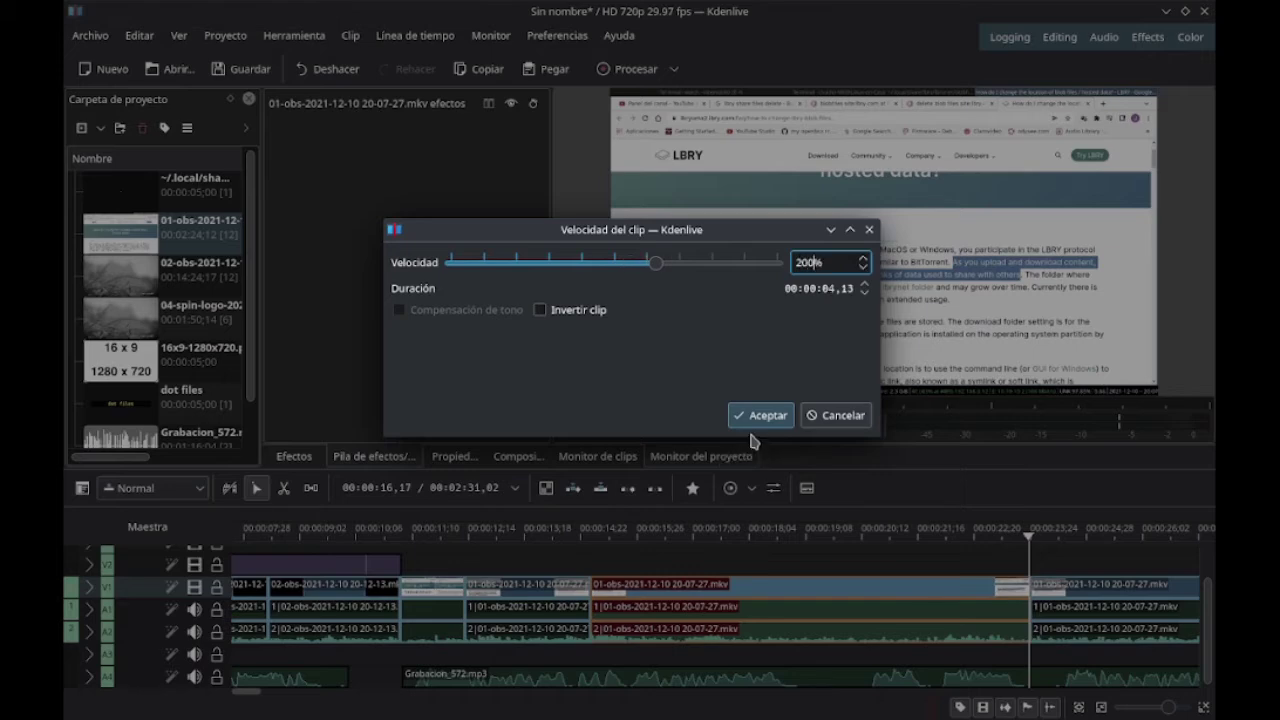
pyautogui.click(760, 420)
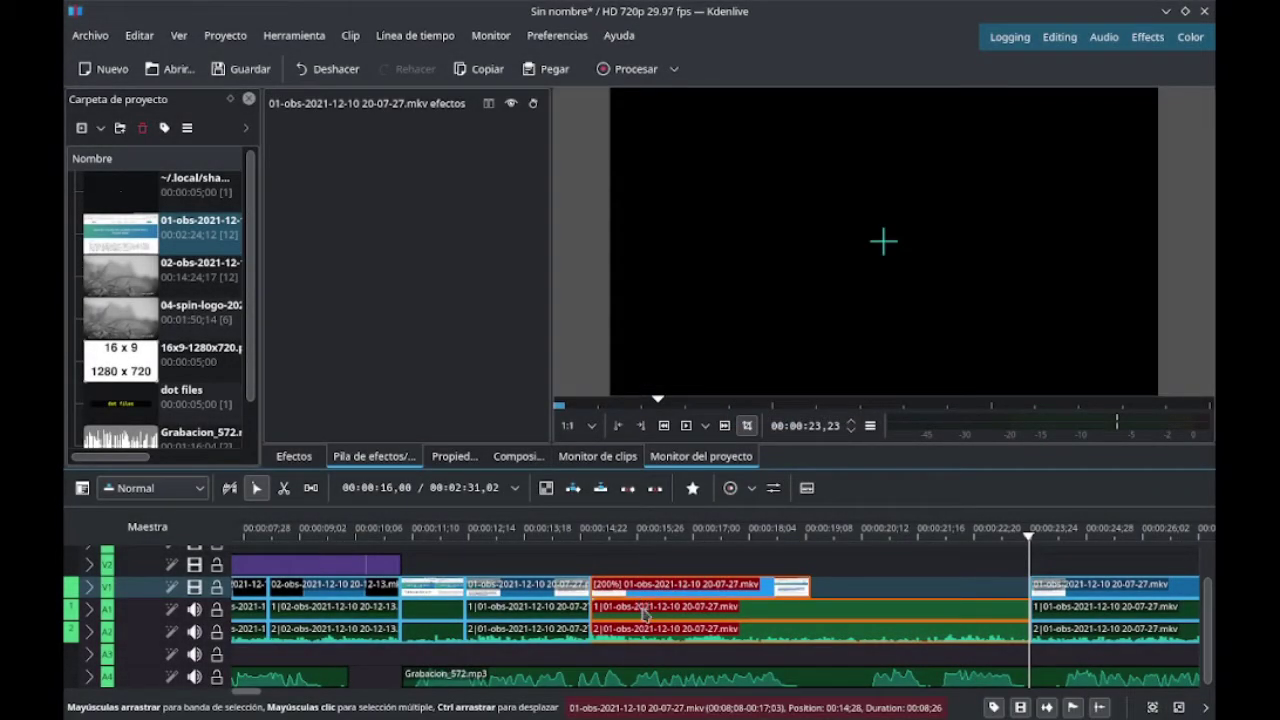
pyautogui.rightClick(645, 614)
pyautogui.click(720, 483)
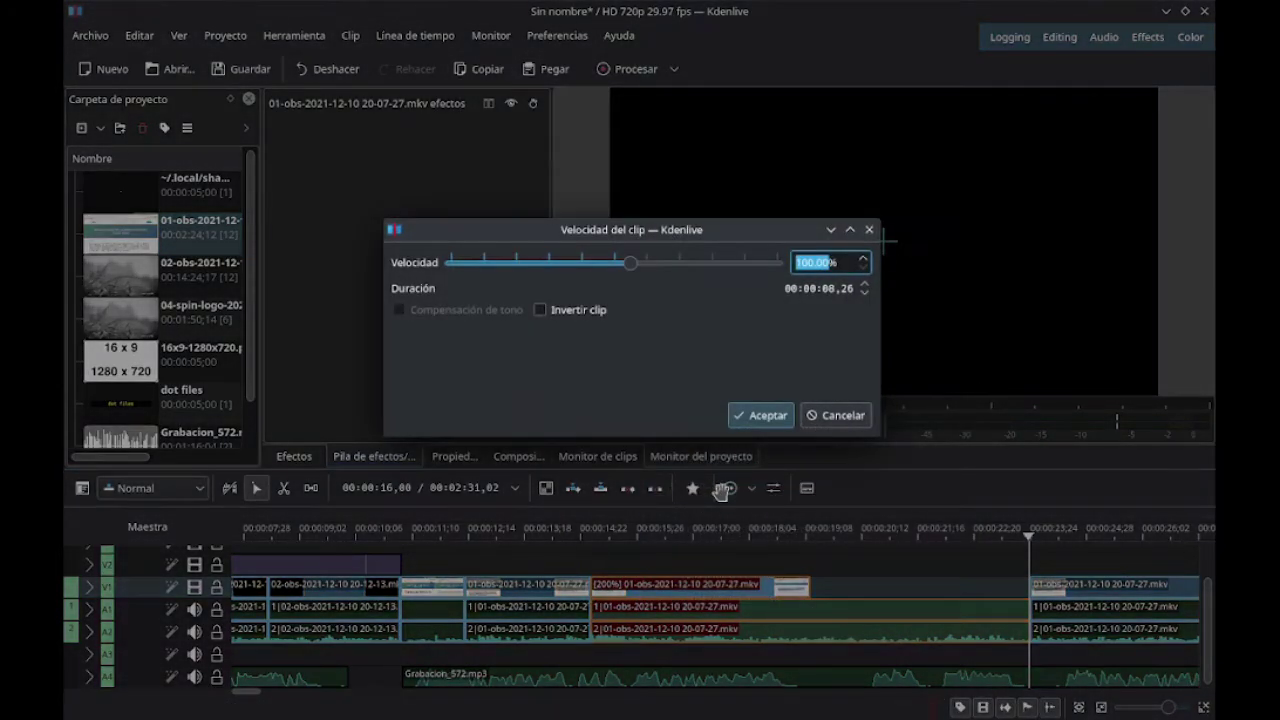
pyautogui.click(764, 422)
pyautogui.rightClick(697, 632)
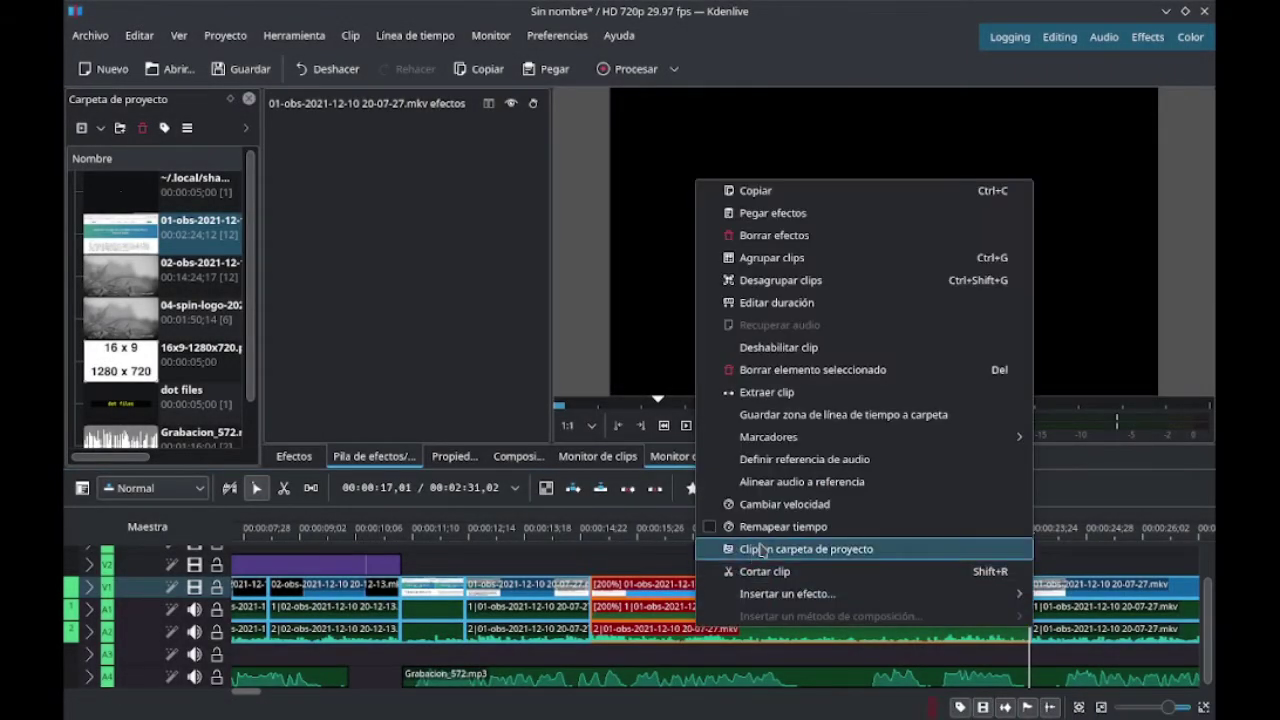
pyautogui.click(777, 505)
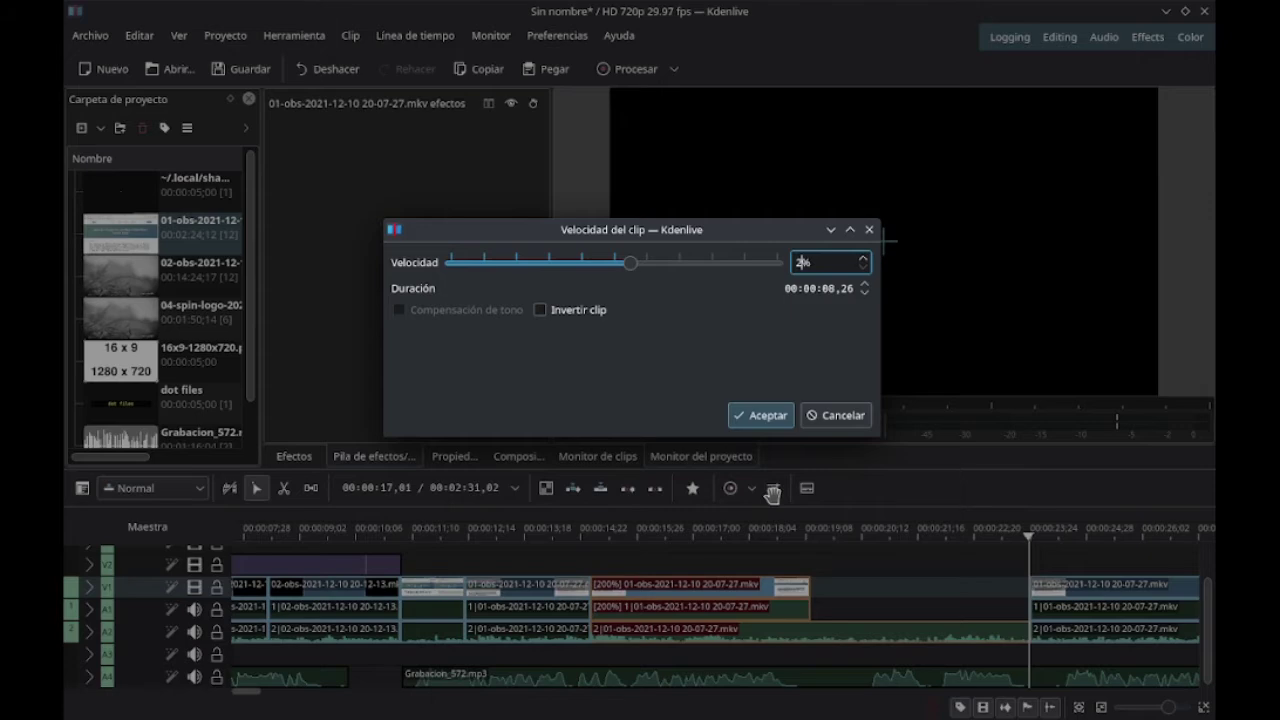
pyautogui.click(768, 418)
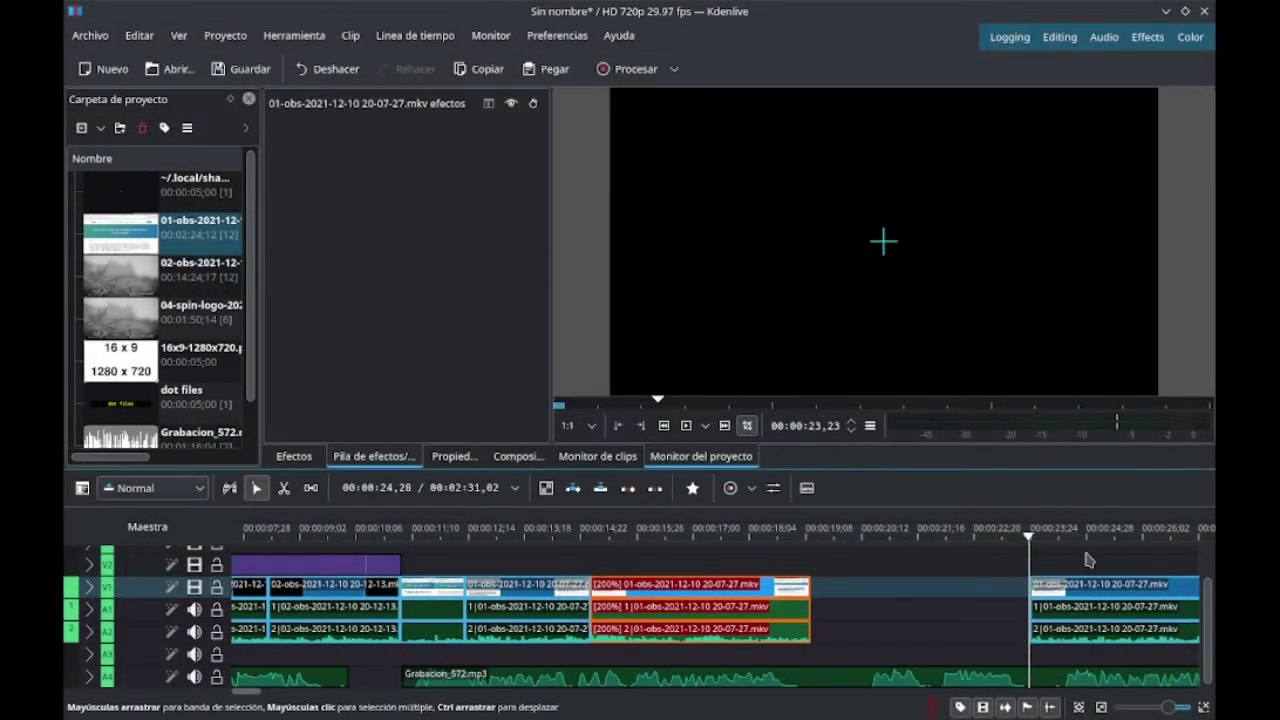
pyautogui.click(1065, 584)
pyautogui.moveTo(1065, 584); pyautogui.dragTo(840, 584)
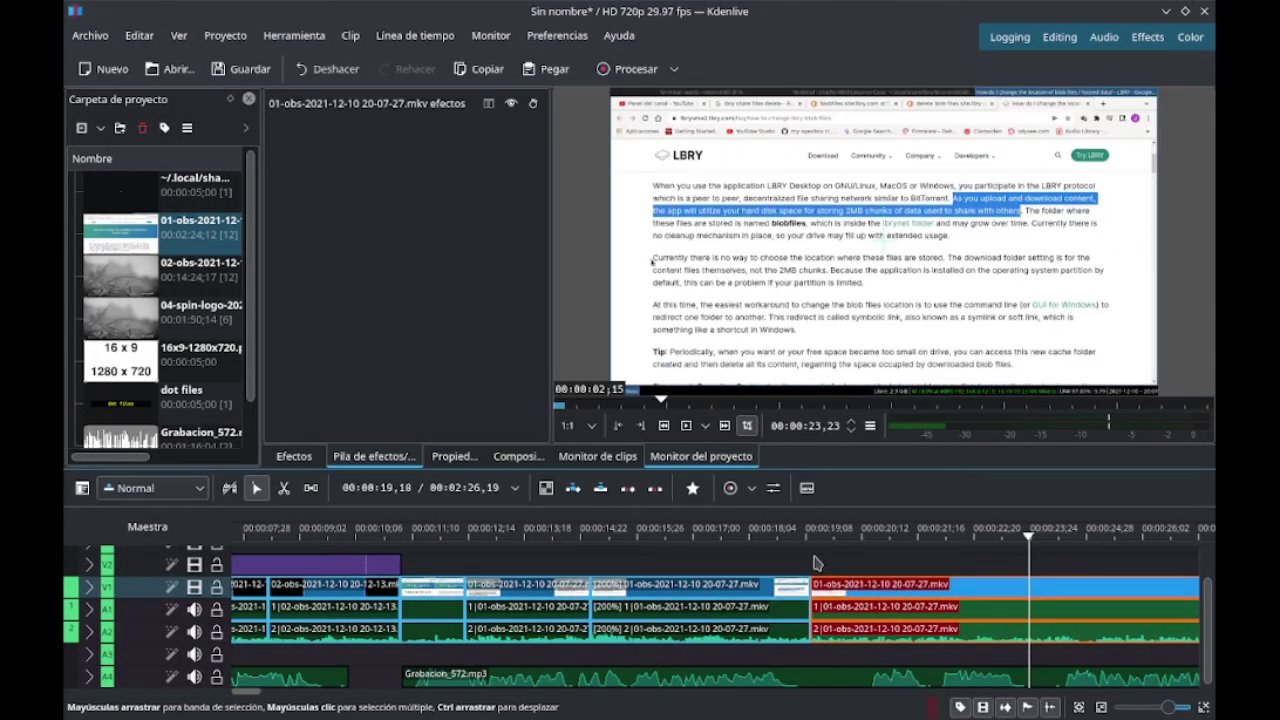
# - Play the following part of the 01-obs recording, cut it at 00:00:24,05, and speed up the segment before the cut
pyautogui.moveTo(822, 540)
pyautogui.mouseDown()
pyautogui.moveTo(960, 548)
pyautogui.moveTo(826, 560)
pyautogui.mouseUp()
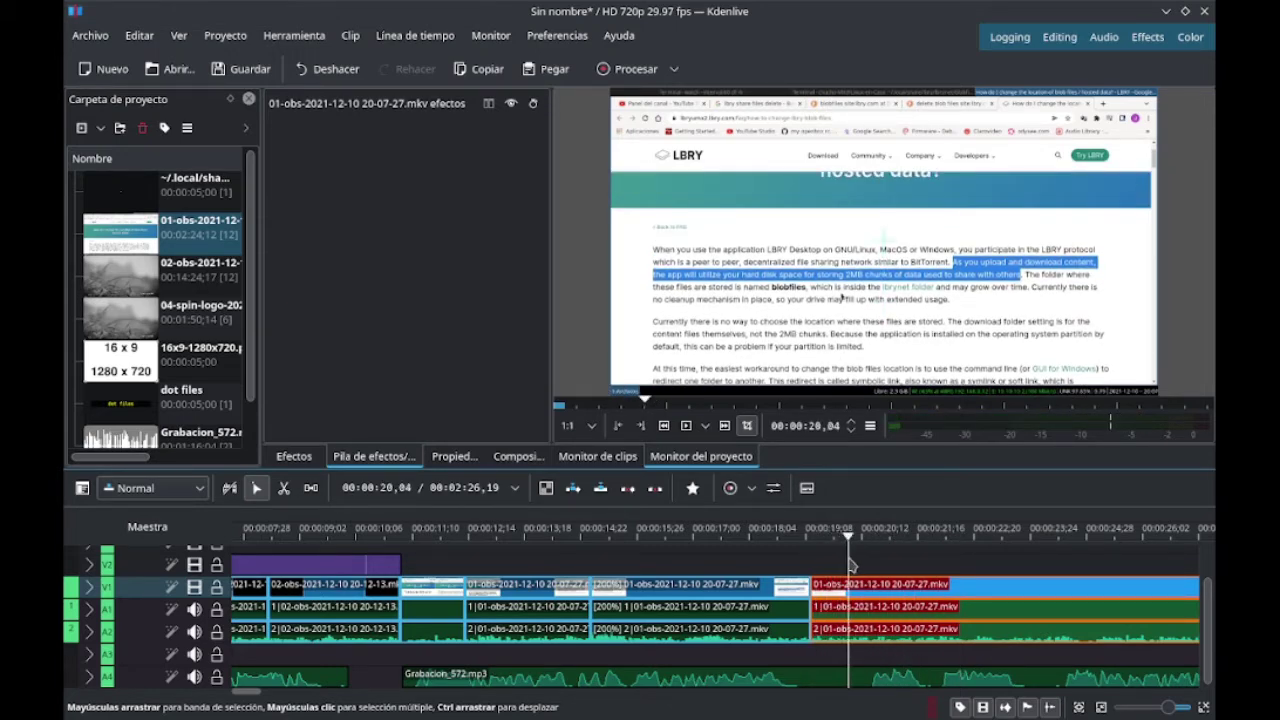
pyautogui.rightClick(849, 612)
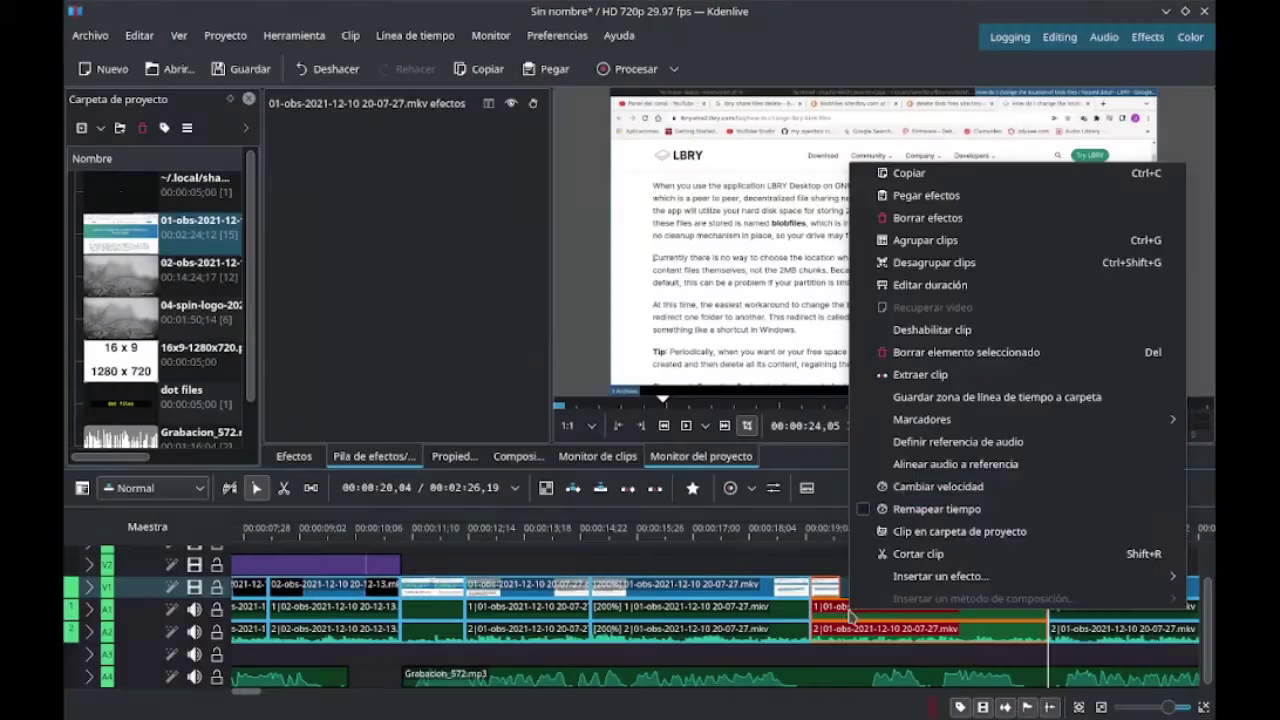
pyautogui.click(938, 486)
pyautogui.click(837, 491)
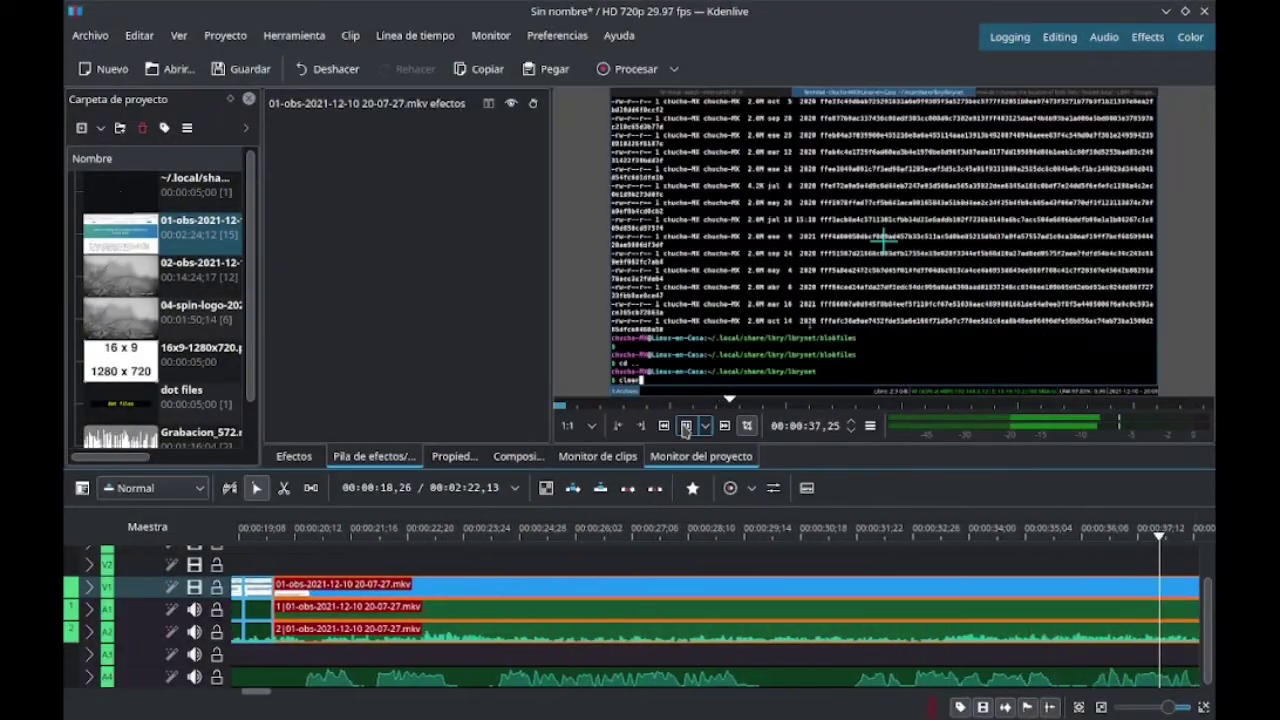
# - Play the 01-obs recording up to the highlighted Tip paragraph and cut it at 00:00:28,12
pyautogui.click(686, 428)
pyautogui.click(291, 540)
pyautogui.click(688, 427)
pyautogui.click(489, 540)
pyautogui.click(686, 427)
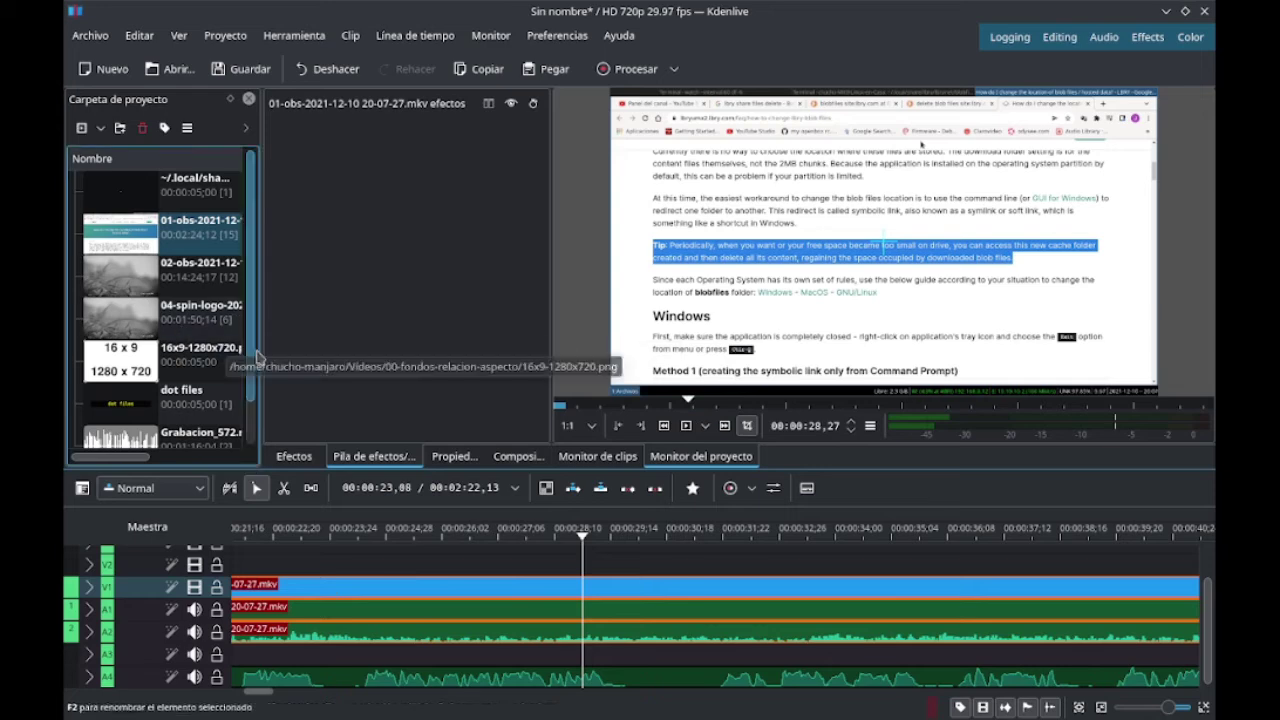
pyautogui.press('x')
pyautogui.scroll(-2, 500, 557)
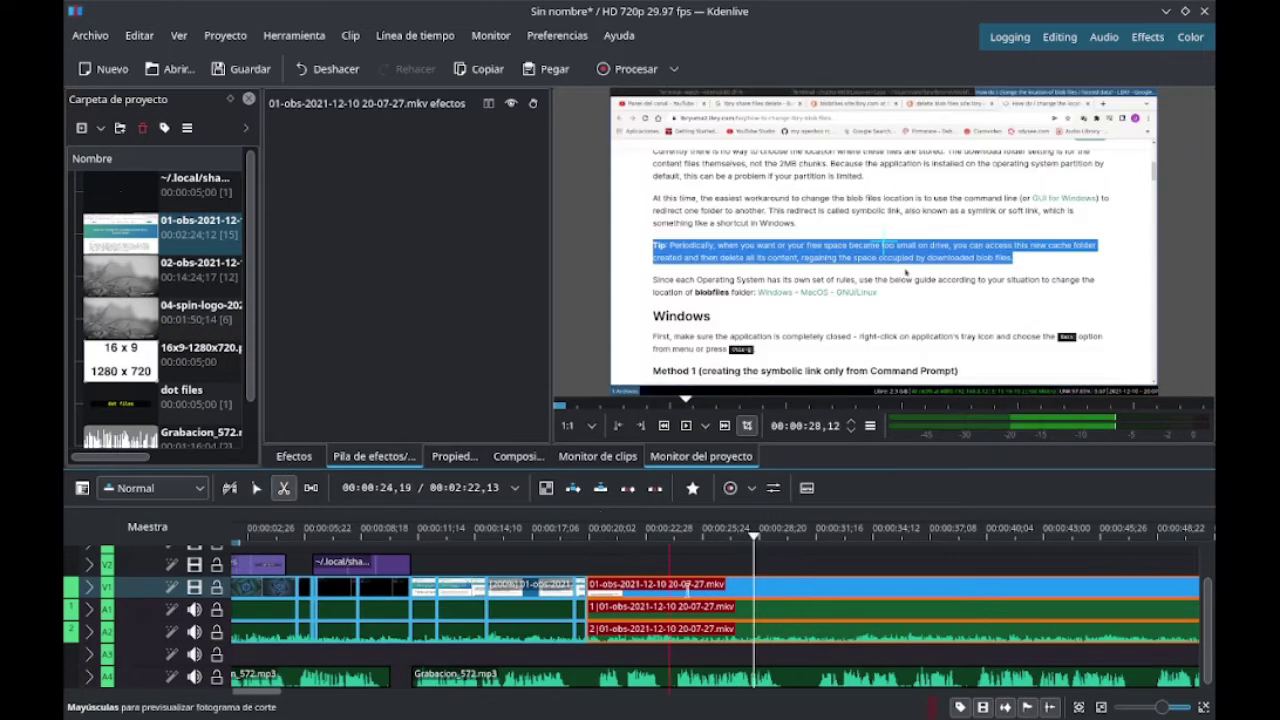
pyautogui.hotkey('shift', 'r')
pyautogui.click(255, 490)
# - Set the video and both audio tracks of the segment ending at the Tip paragraph cut to 200% speed
pyautogui.click(670, 583)
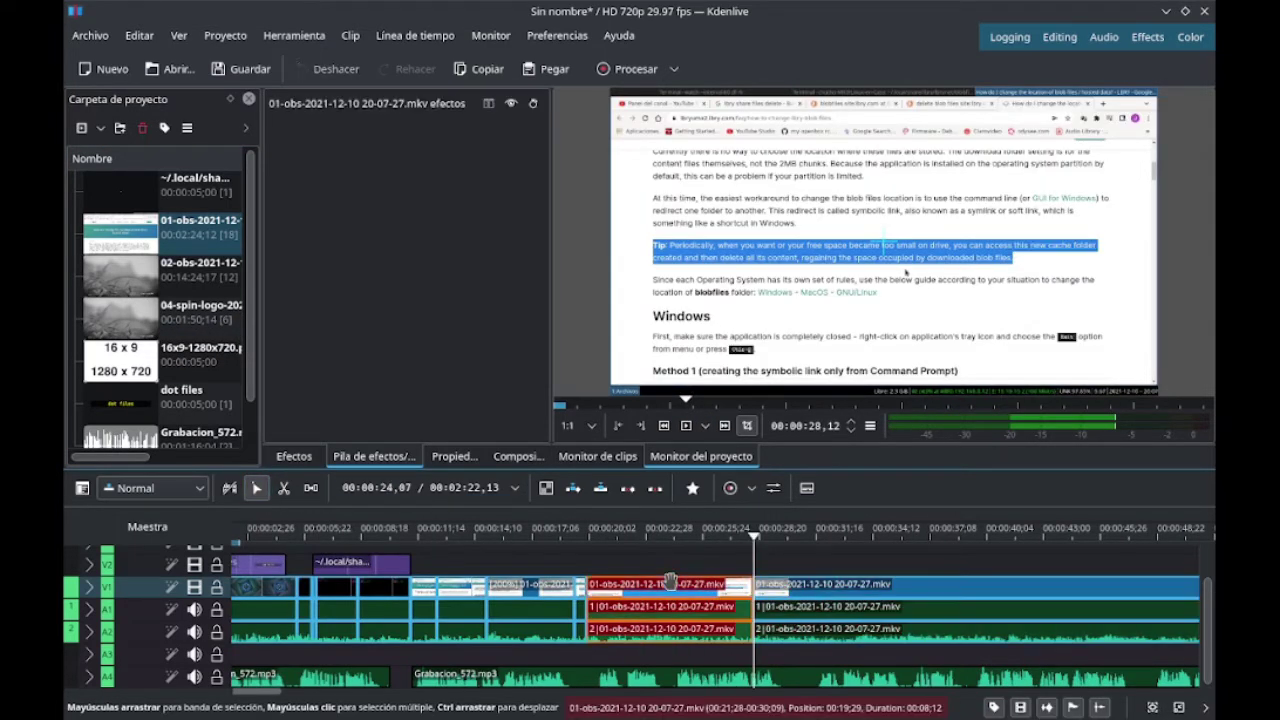
pyautogui.rightClick(670, 583)
pyautogui.click(745, 461)
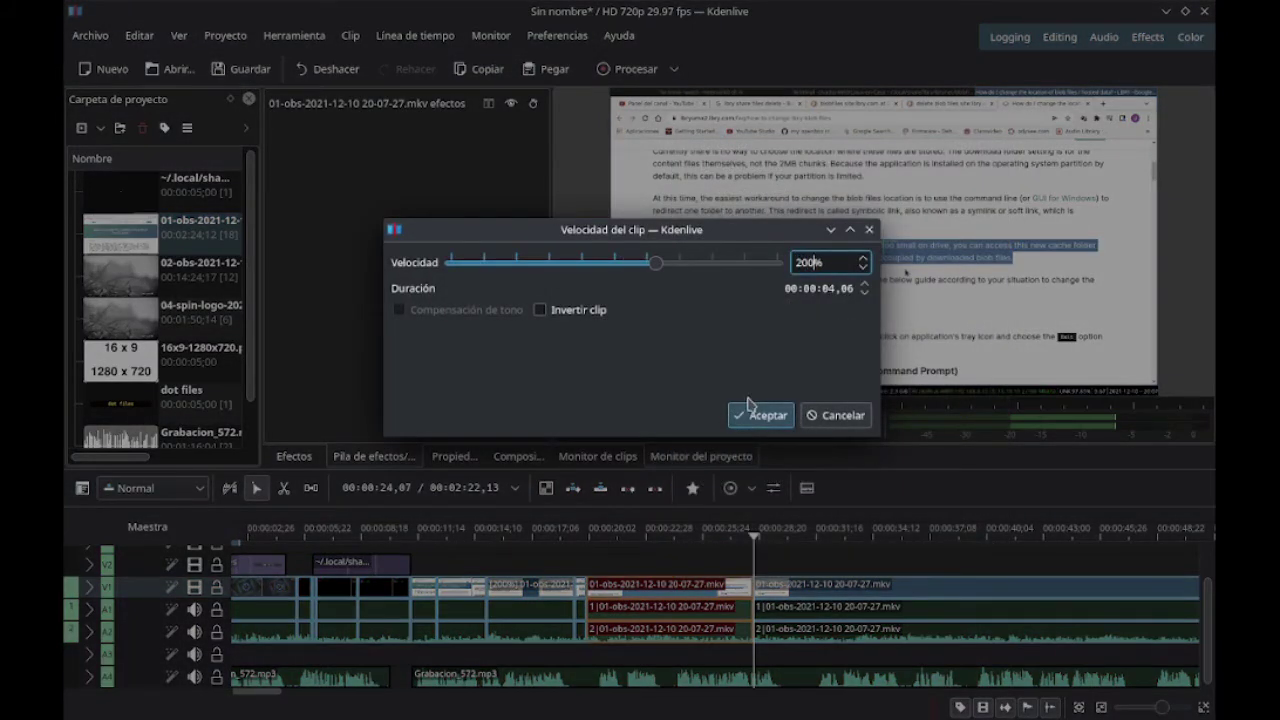
pyautogui.click(758, 415)
pyautogui.rightClick(645, 604)
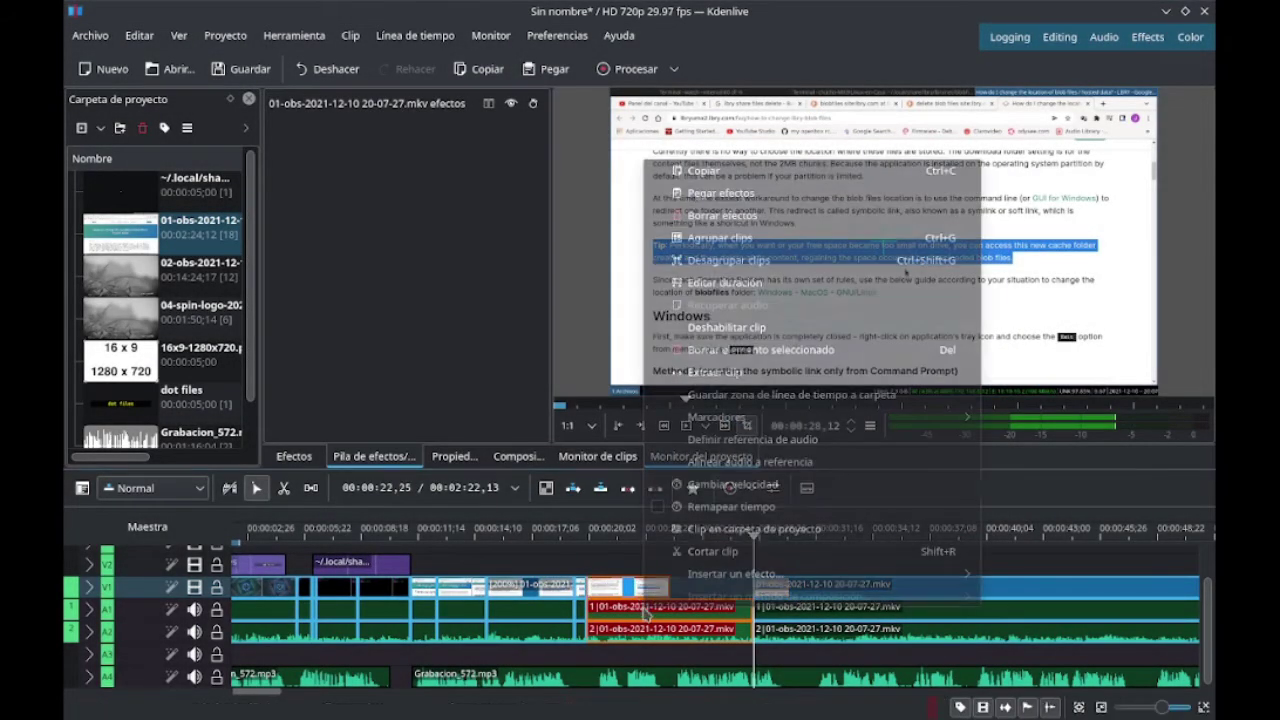
pyautogui.click(748, 485)
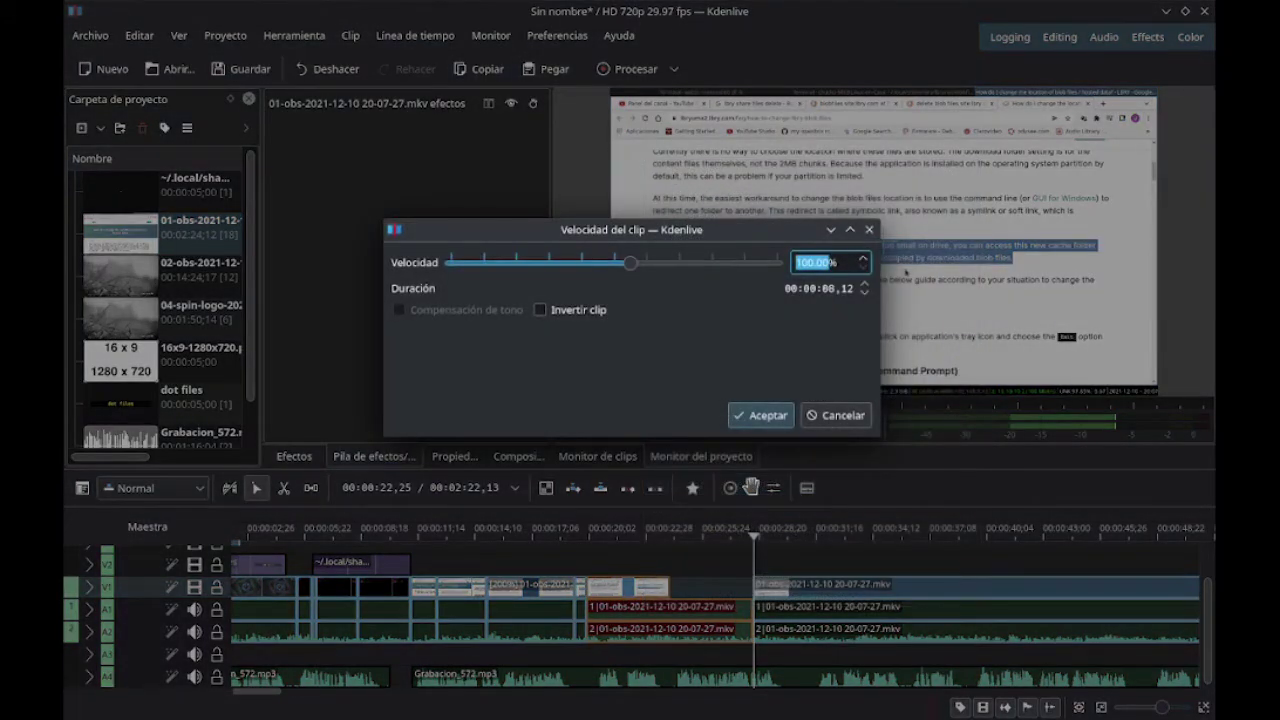
pyautogui.click(767, 418)
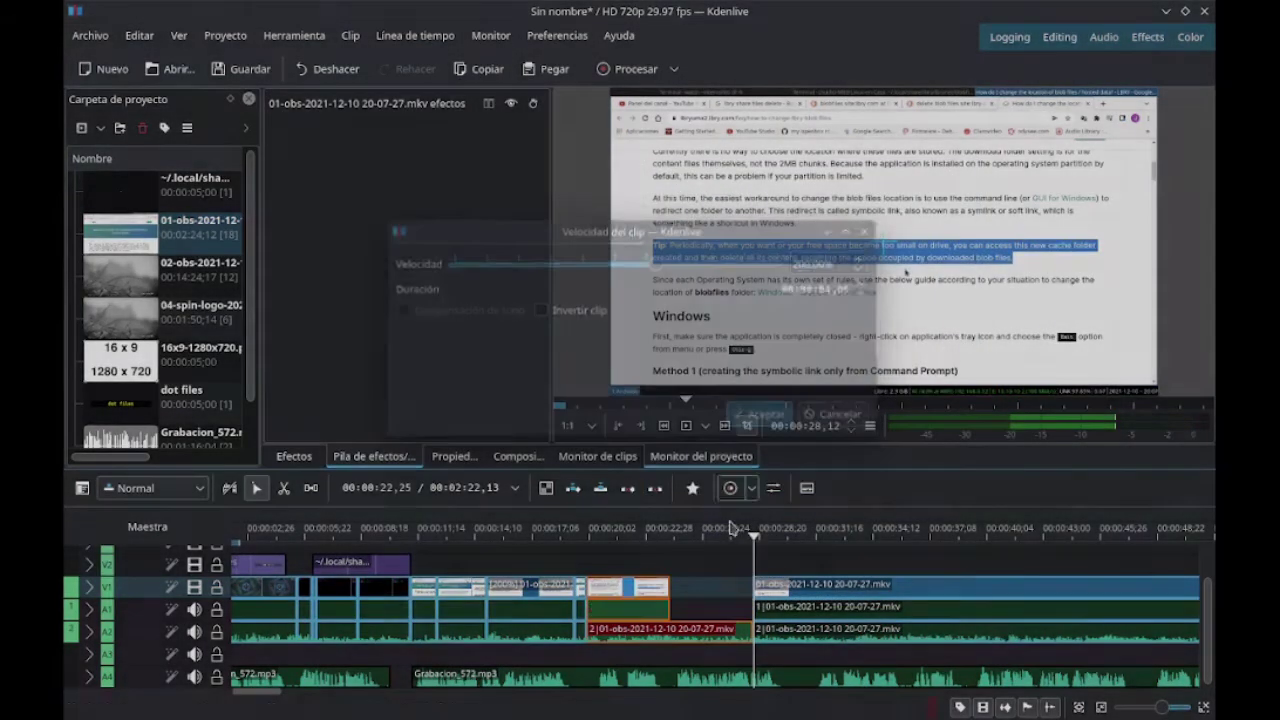
pyautogui.rightClick(660, 638)
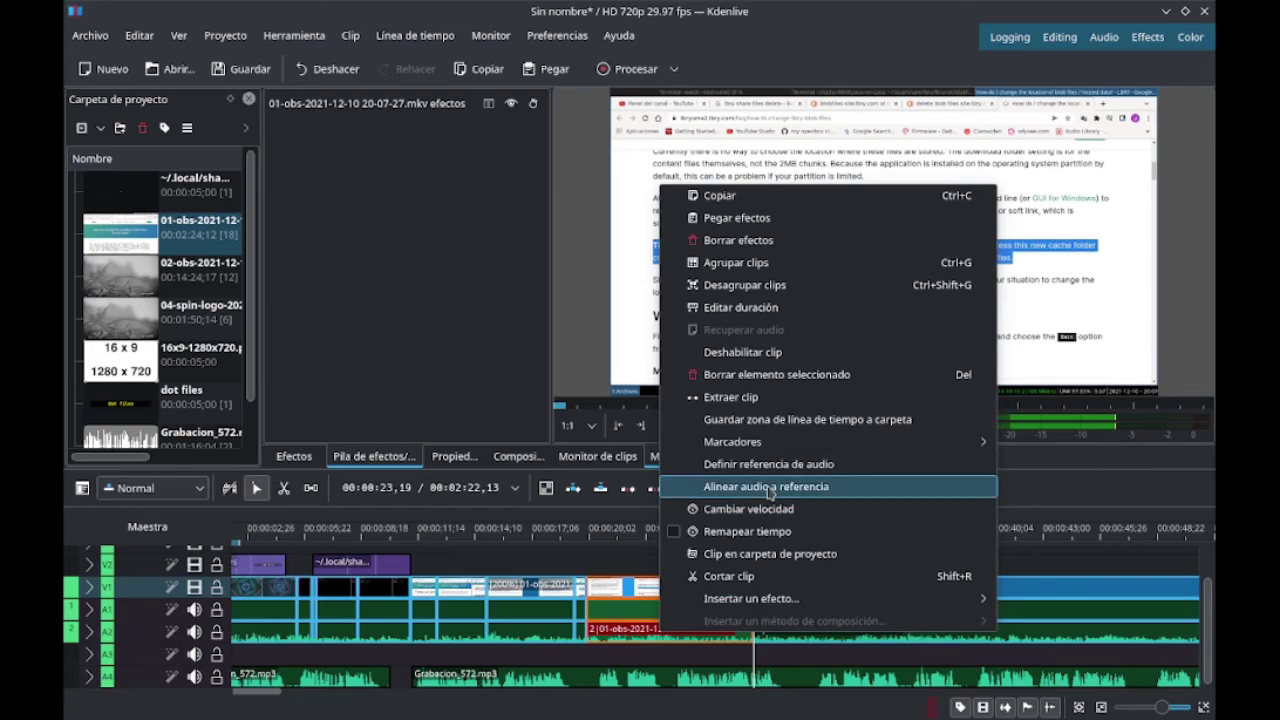
pyautogui.click(757, 506)
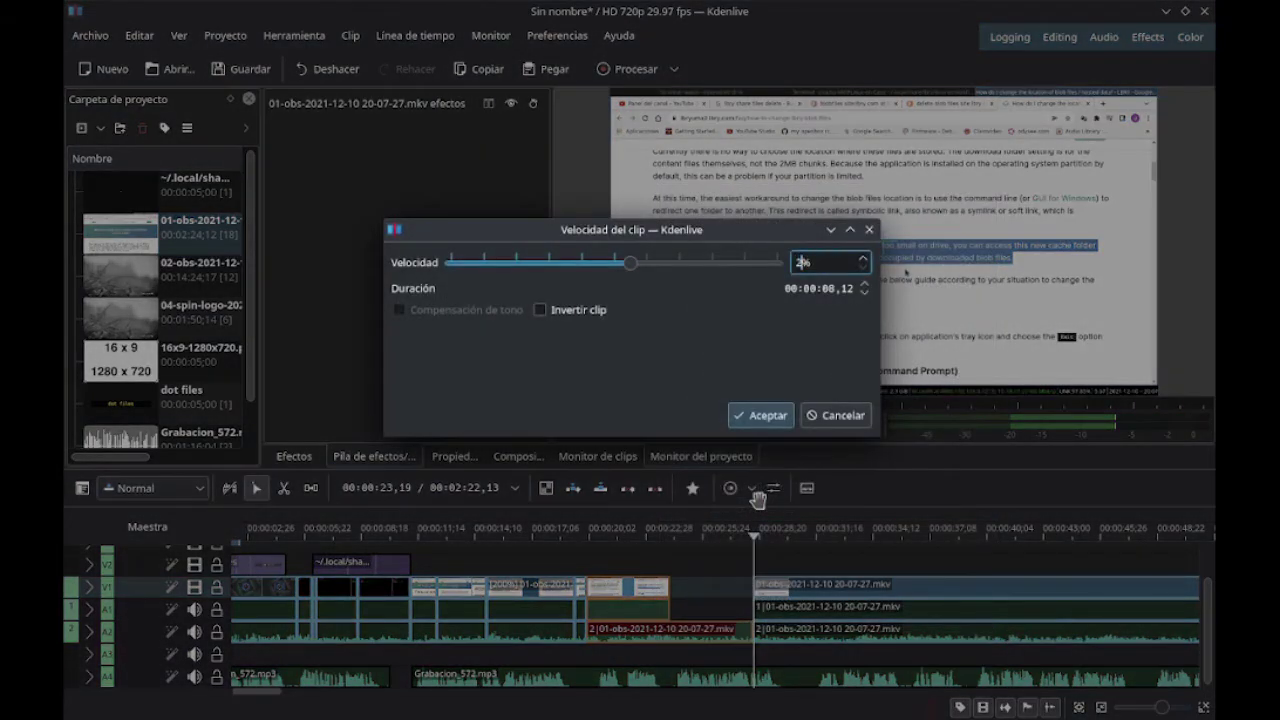
pyautogui.click(767, 415)
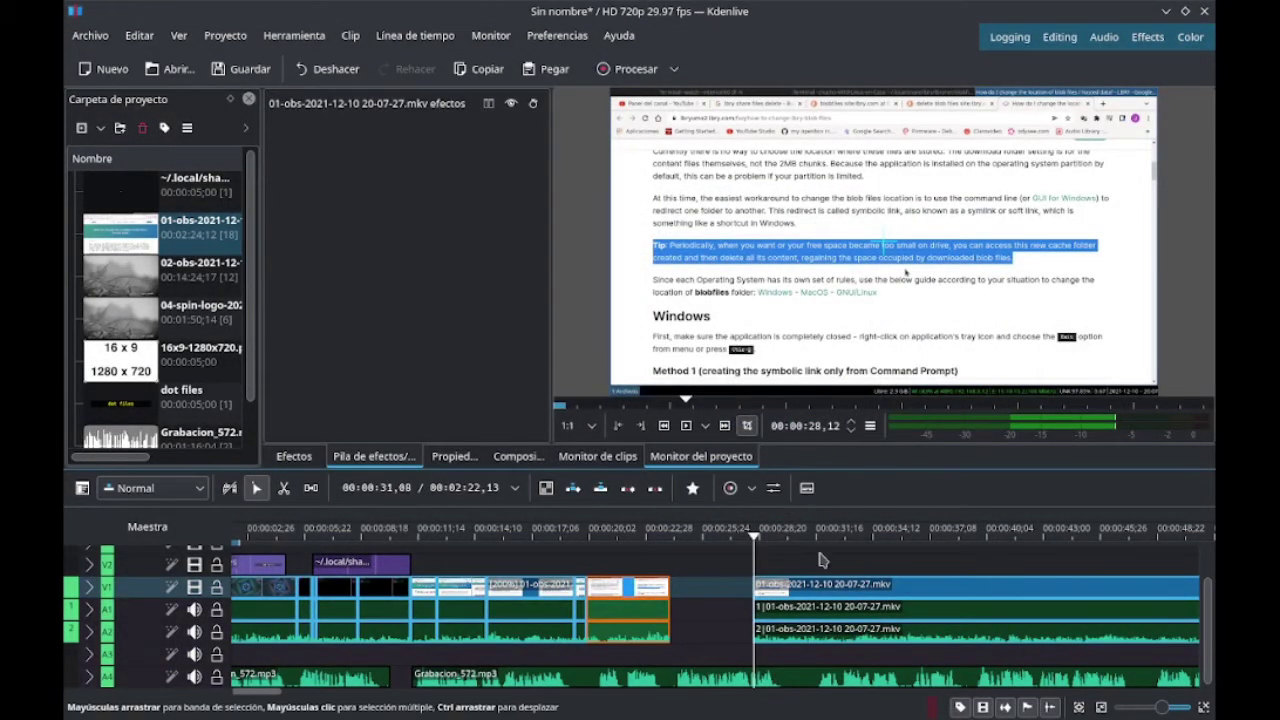
# - Move the remaining 01-obs recording clear of the edited clips, to about 02:13,10 on V1, A1 and A2
pyautogui.click(836, 590)
pyautogui.moveTo(836, 590); pyautogui.dragTo(1190, 566)
pyautogui.click(1101, 707)
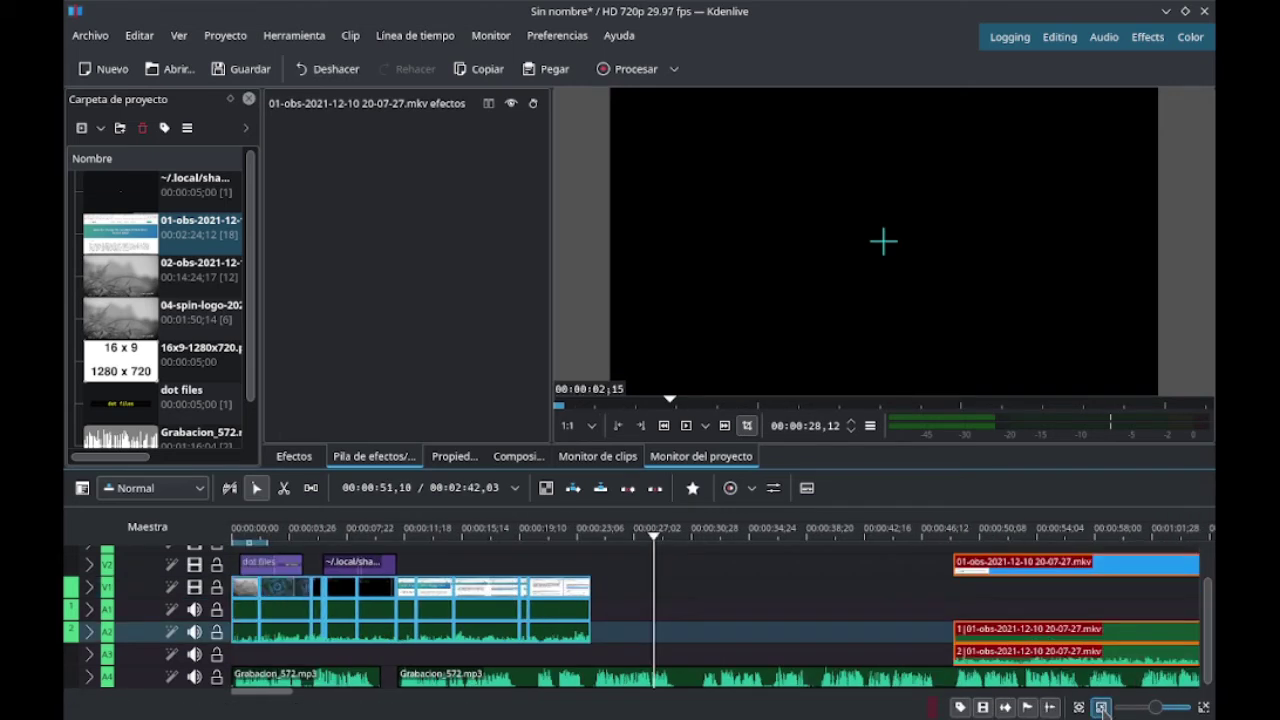
pyautogui.moveTo(880, 569); pyautogui.dragTo(1214, 622)
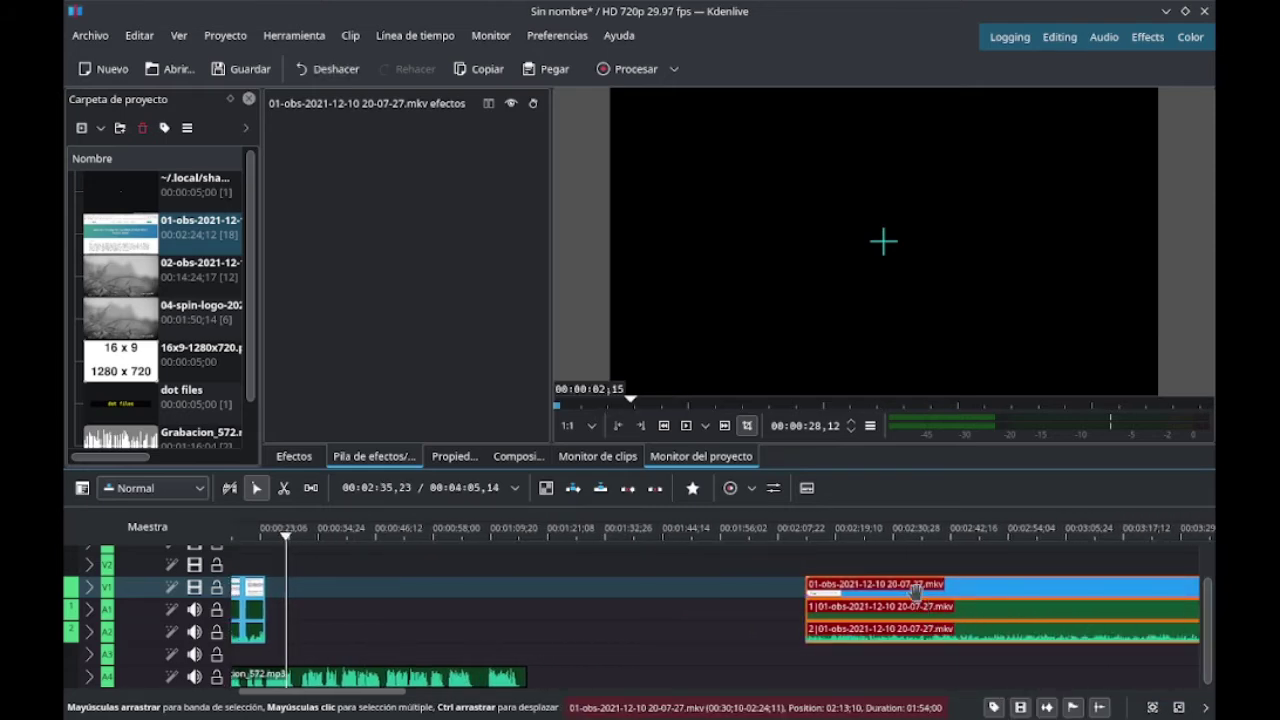
# - Start saving the project and create a bb-vid-editado folder inside Vídeos/263-lbry-blob-files
pyautogui.hotkey('ctrl', 's')
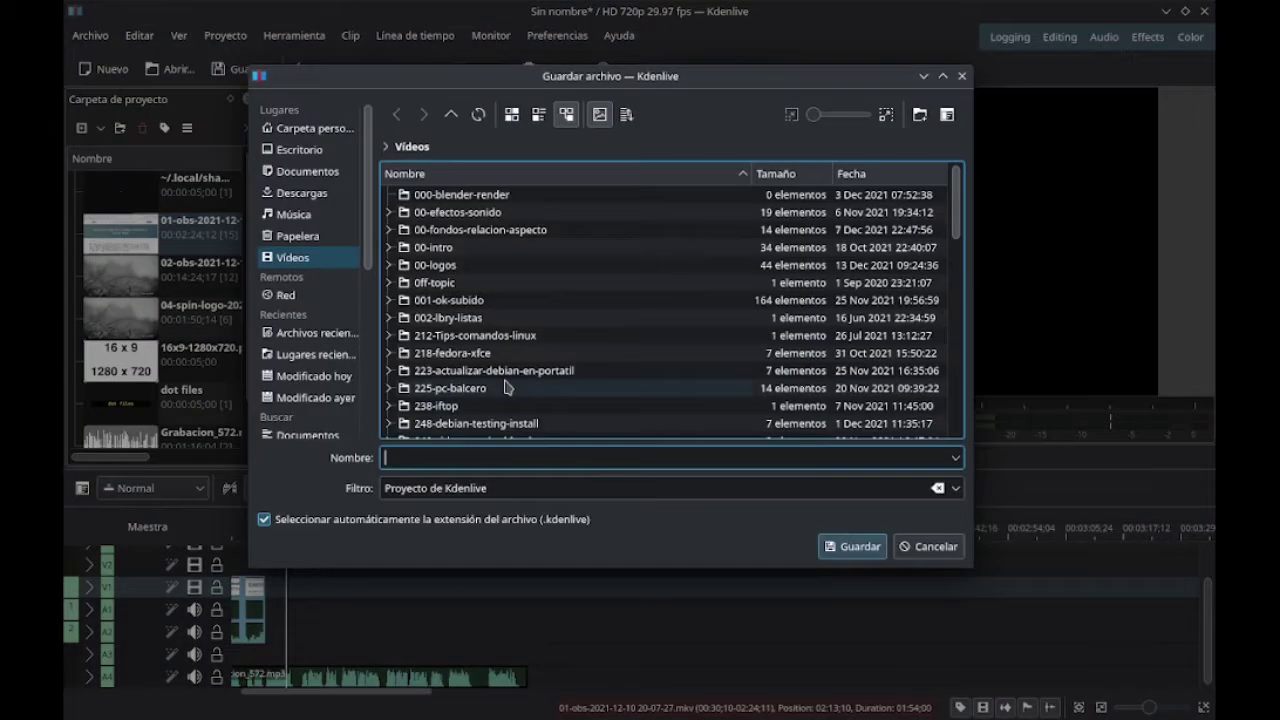
pyautogui.scroll(-3, 508, 386)
pyautogui.click(460, 325)
pyautogui.click(919, 114)
pyautogui.write('bb-vid-editado')
pyautogui.press('Return')
# - Save the project as 263-b-blob-files in the bb-vid-editado folder
pyautogui.click(415, 457)
pyautogui.write('263-b-')
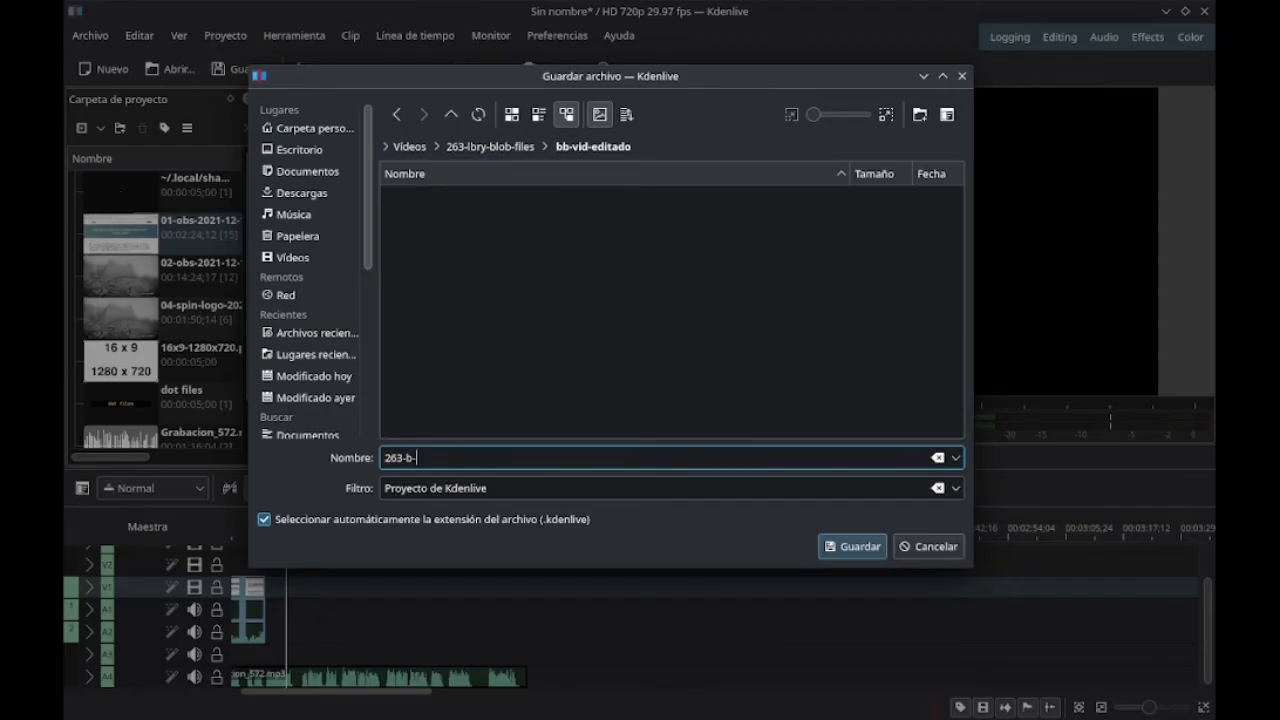
pyautogui.write('blob-files')
pyautogui.press('Return')
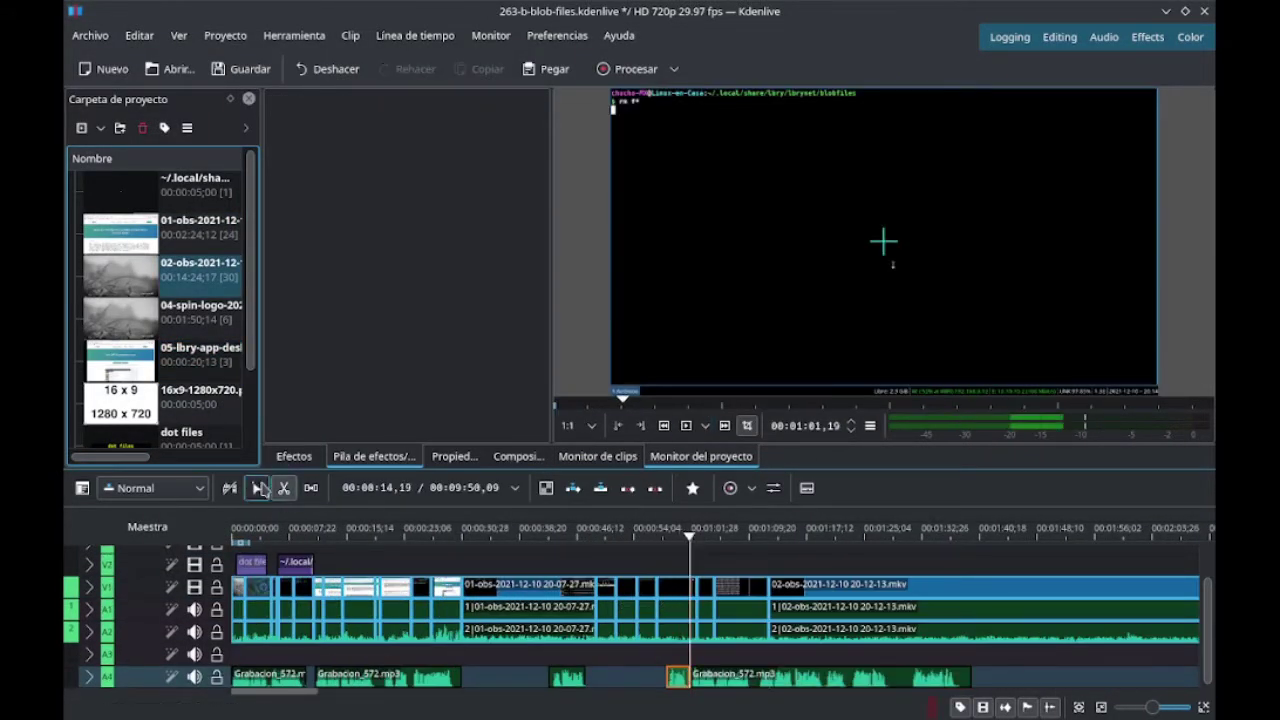
# - Move the last Grabacion_572.mp3 voice part on A4 to the start of the long 02-obs clip and play it back
pyautogui.click(258, 488)
pyautogui.moveTo(689, 534); pyautogui.dragTo(774, 534)
pyautogui.moveTo(809, 676); pyautogui.dragTo(894, 676)
pyautogui.click(686, 426)
pyautogui.click(686, 426)
pyautogui.moveTo(827, 534); pyautogui.dragTo(757, 534)
pyautogui.click(1204, 707)
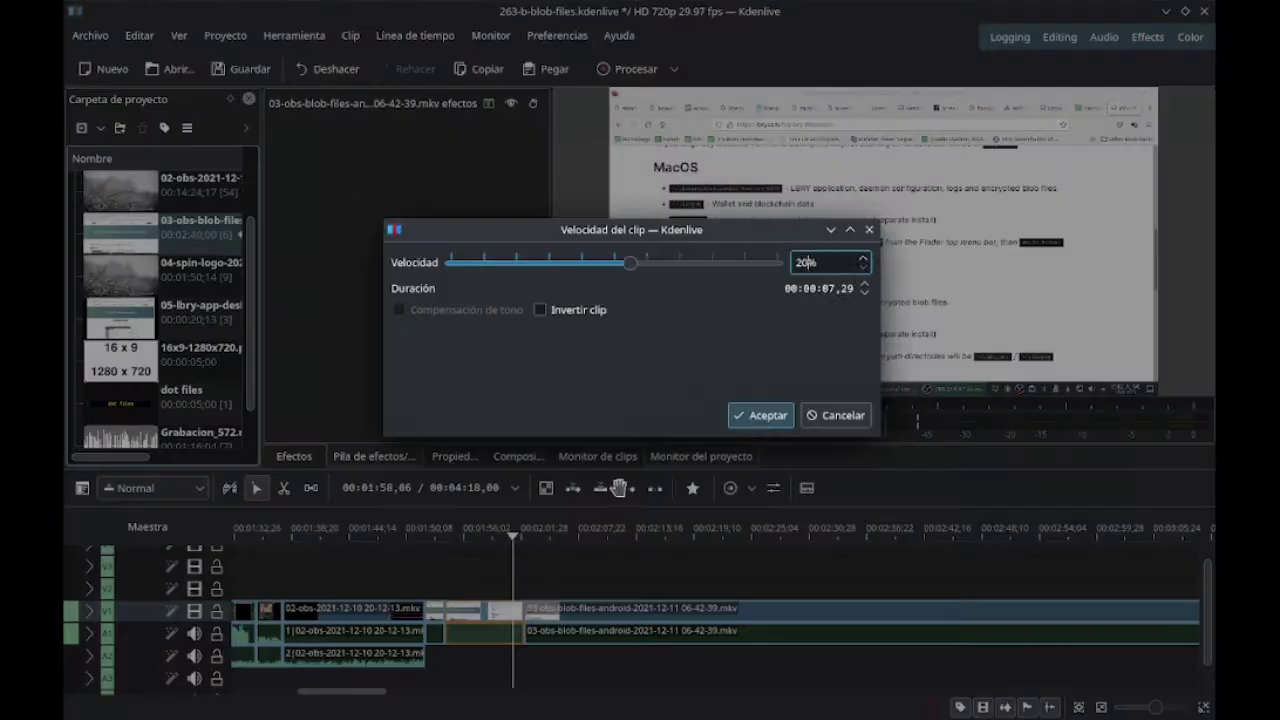
# - Speed up the audio of the 03-obs-blob-files-android segment before the playhead to match its video
pyautogui.press('Return')
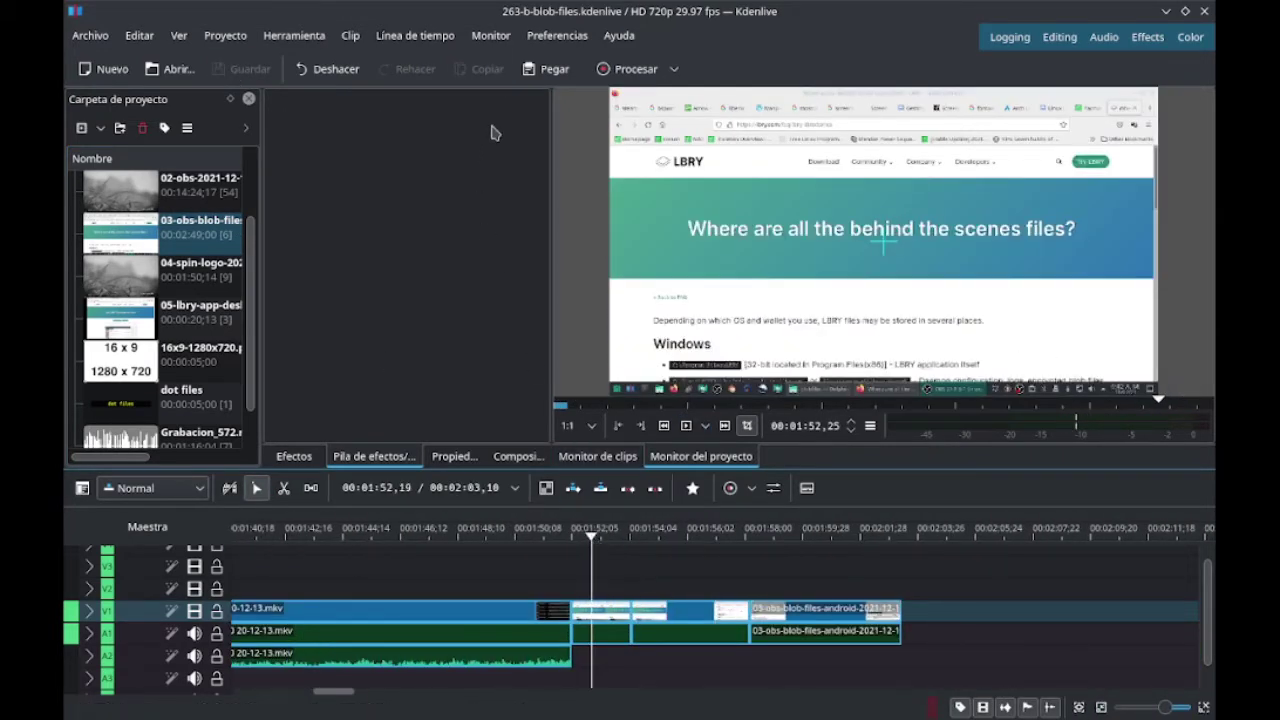
# - Set up rendering as MP4-H264/AAC with video quality 15 and audio 256
pyautogui.click(636, 69)
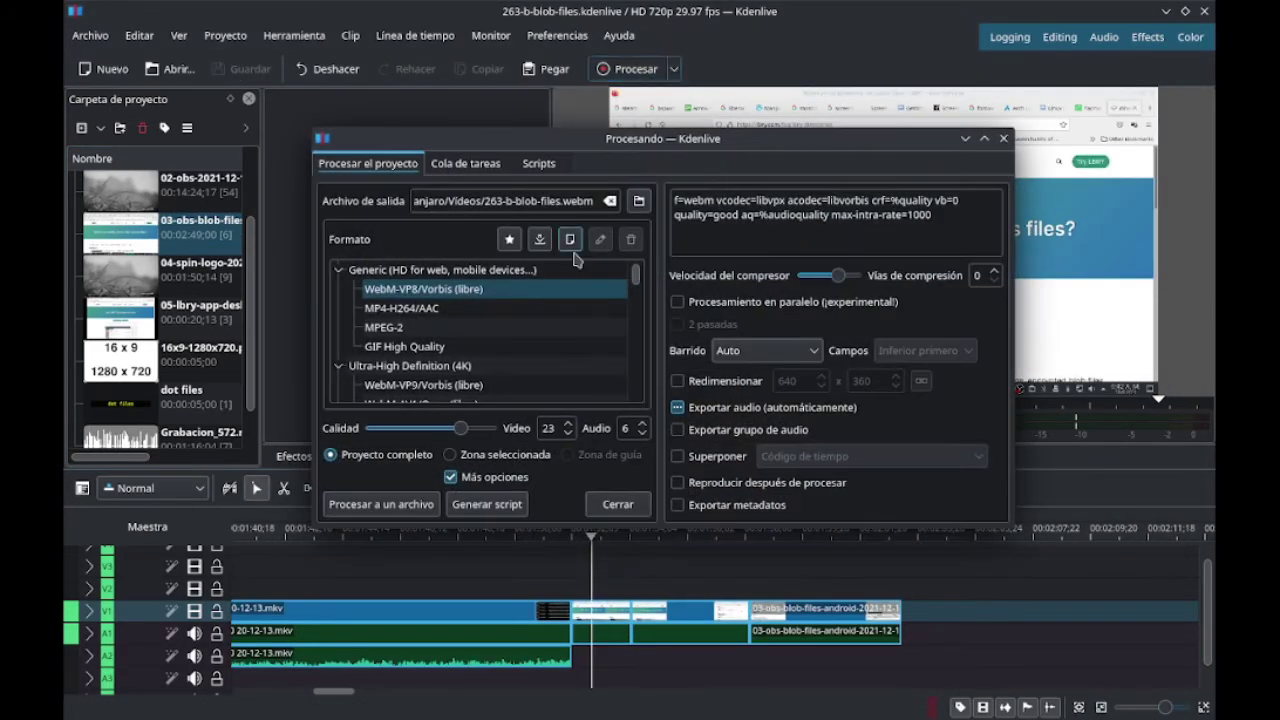
pyautogui.click(420, 308)
pyautogui.click(453, 429)
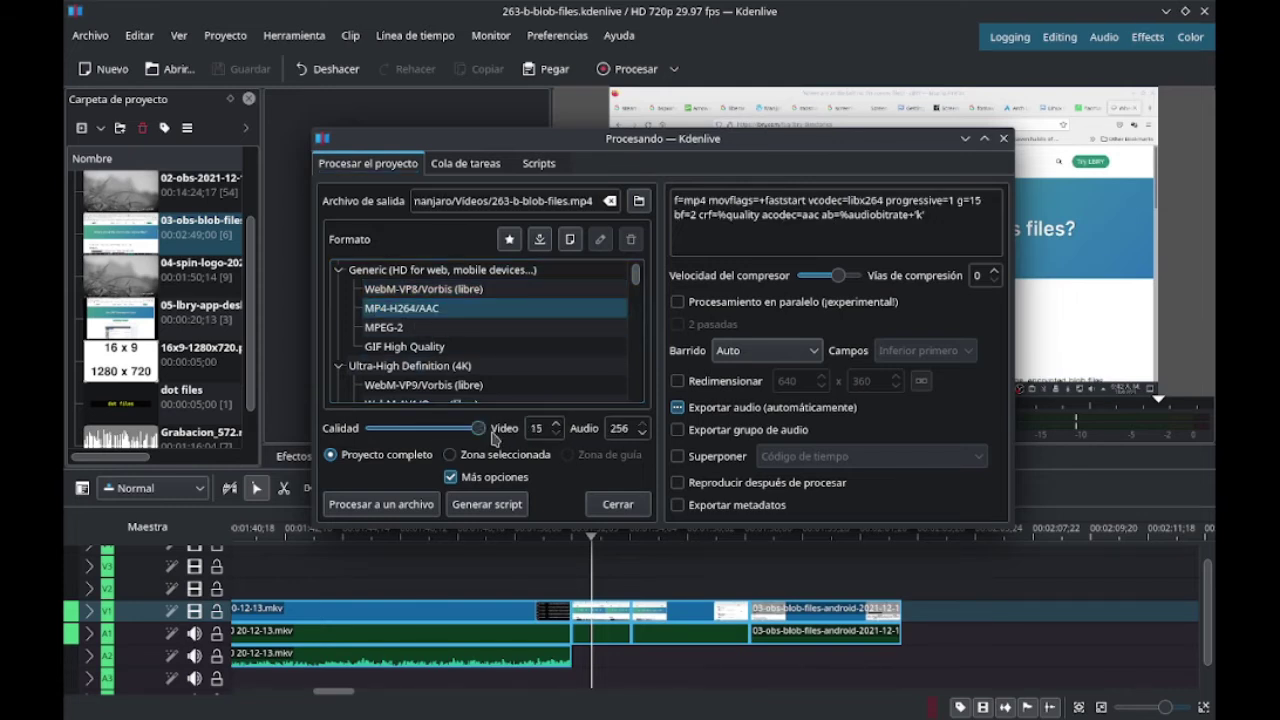
# - Set the output file to 263-b-blob-files.mp4 in the bb-vid-editado folder and render the complete project
pyautogui.click(638, 204)
pyautogui.doubleClick(436, 212)
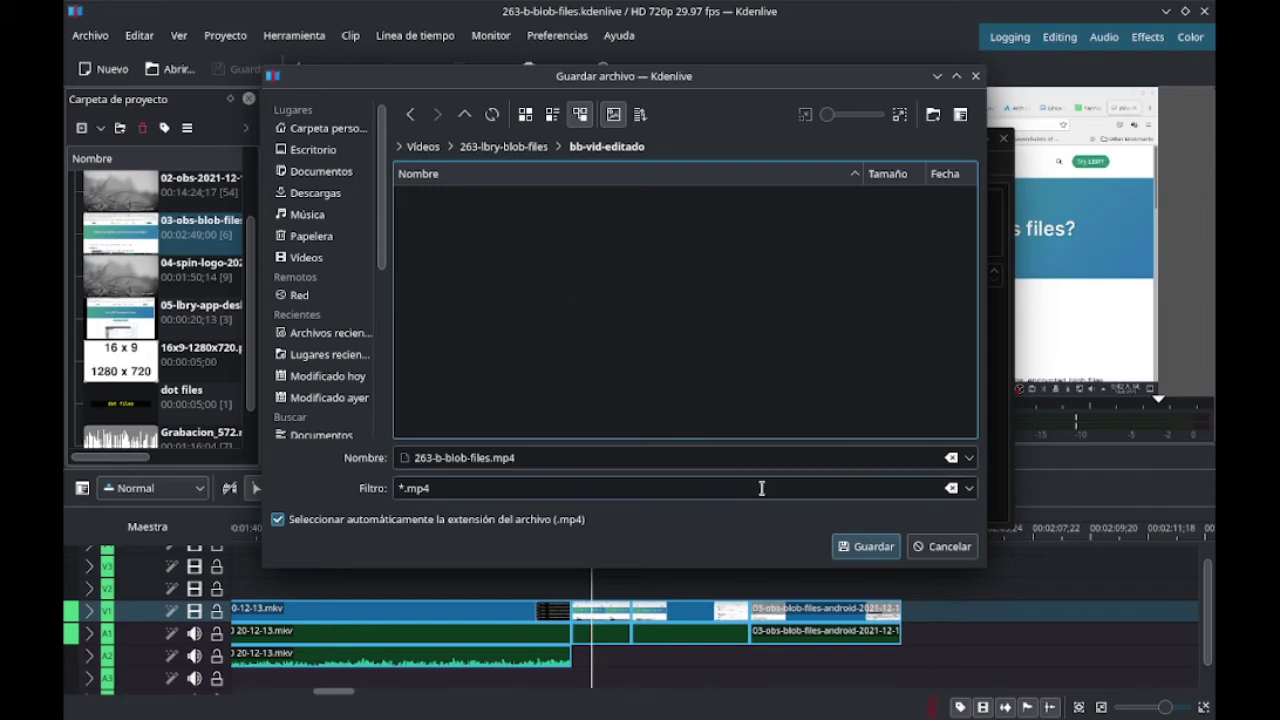
pyautogui.click(866, 547)
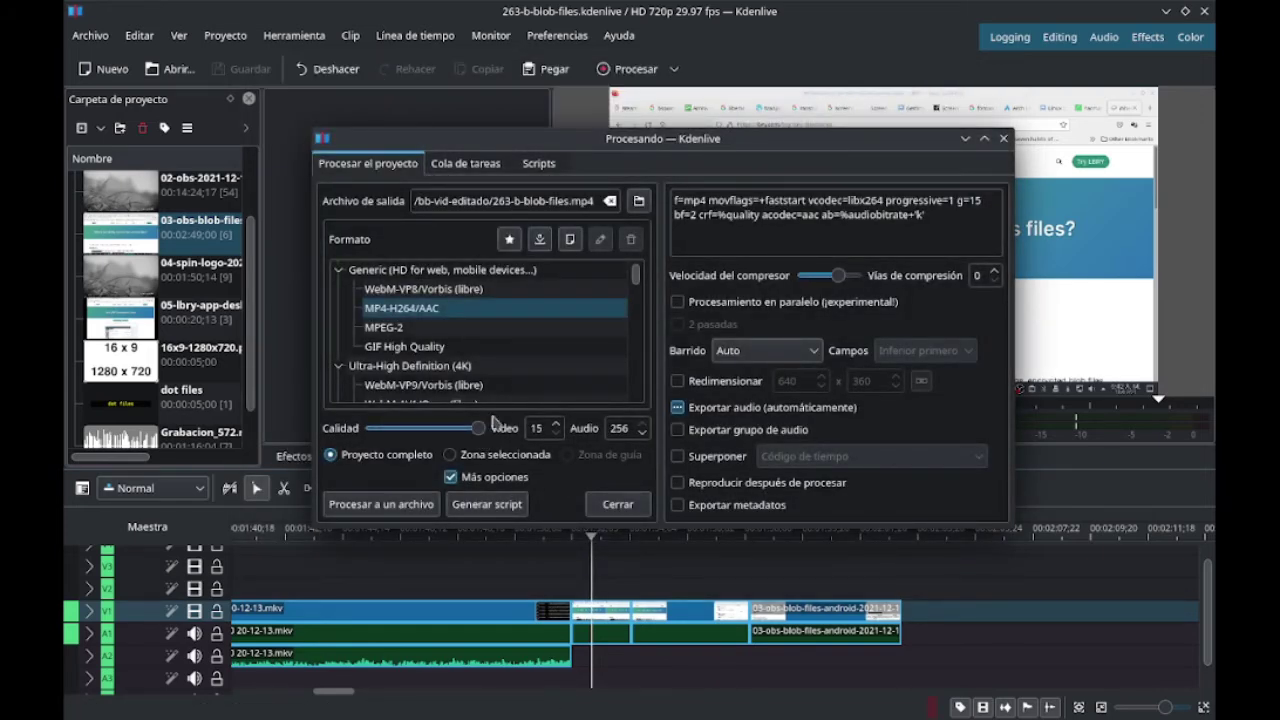
pyautogui.click(387, 507)
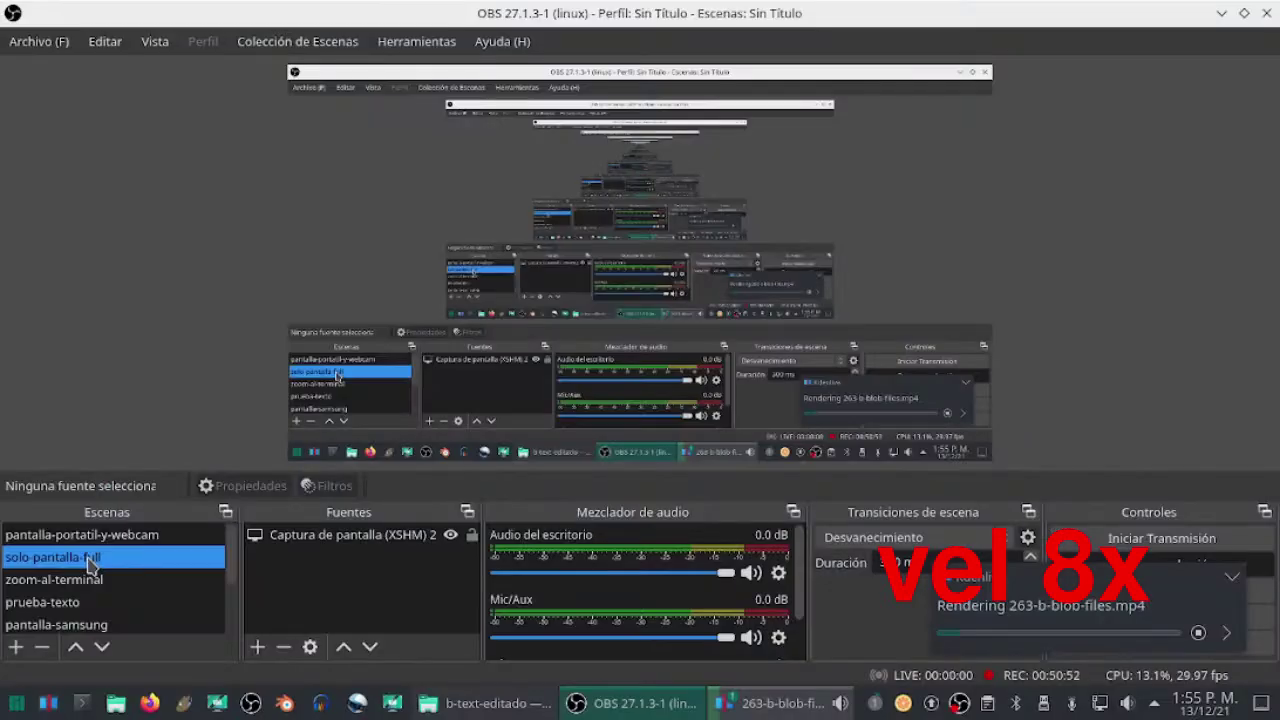
pyautogui.scroll(-1, 73, 598)
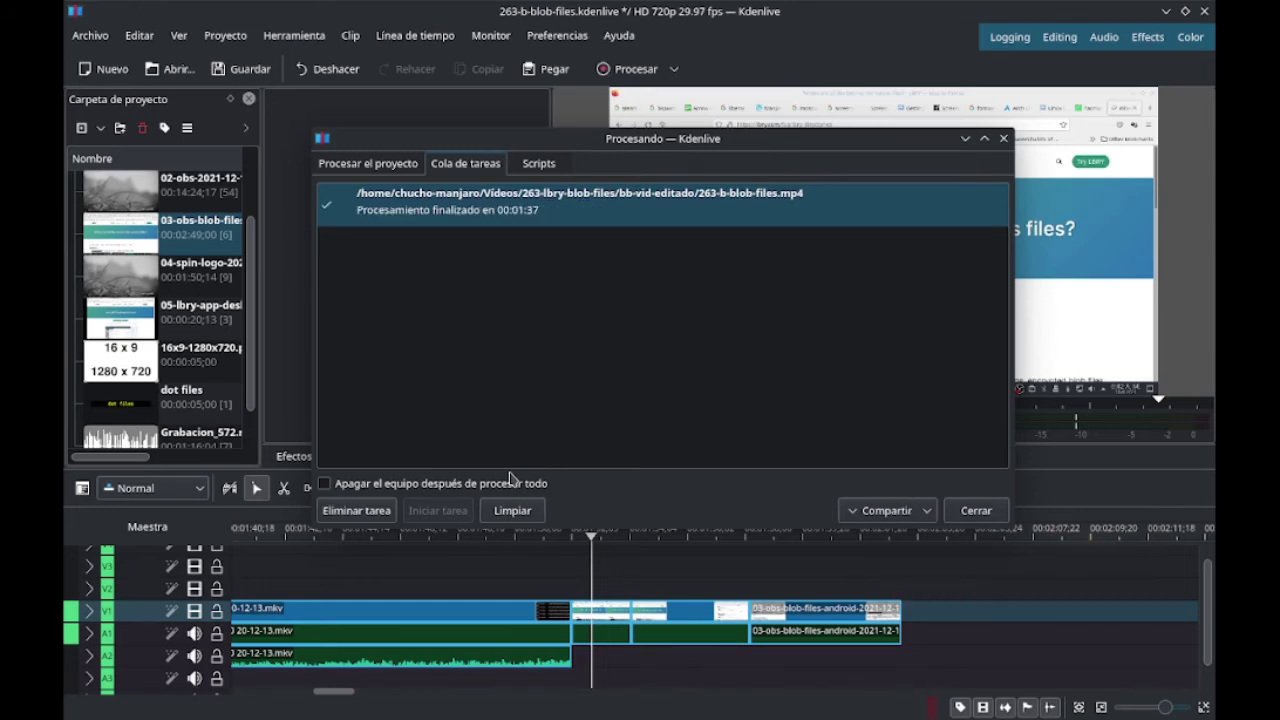
# - Close the rendering dialog and save the project
pyautogui.click(976, 511)
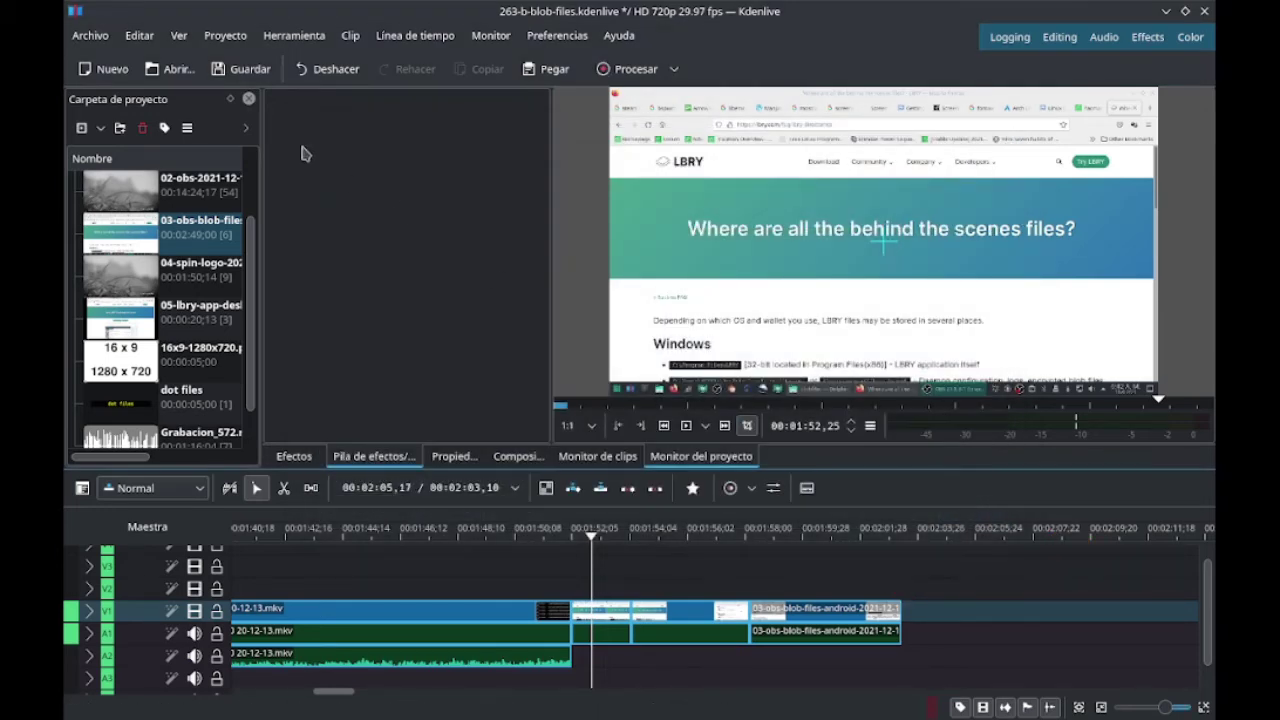
pyautogui.click(248, 72)
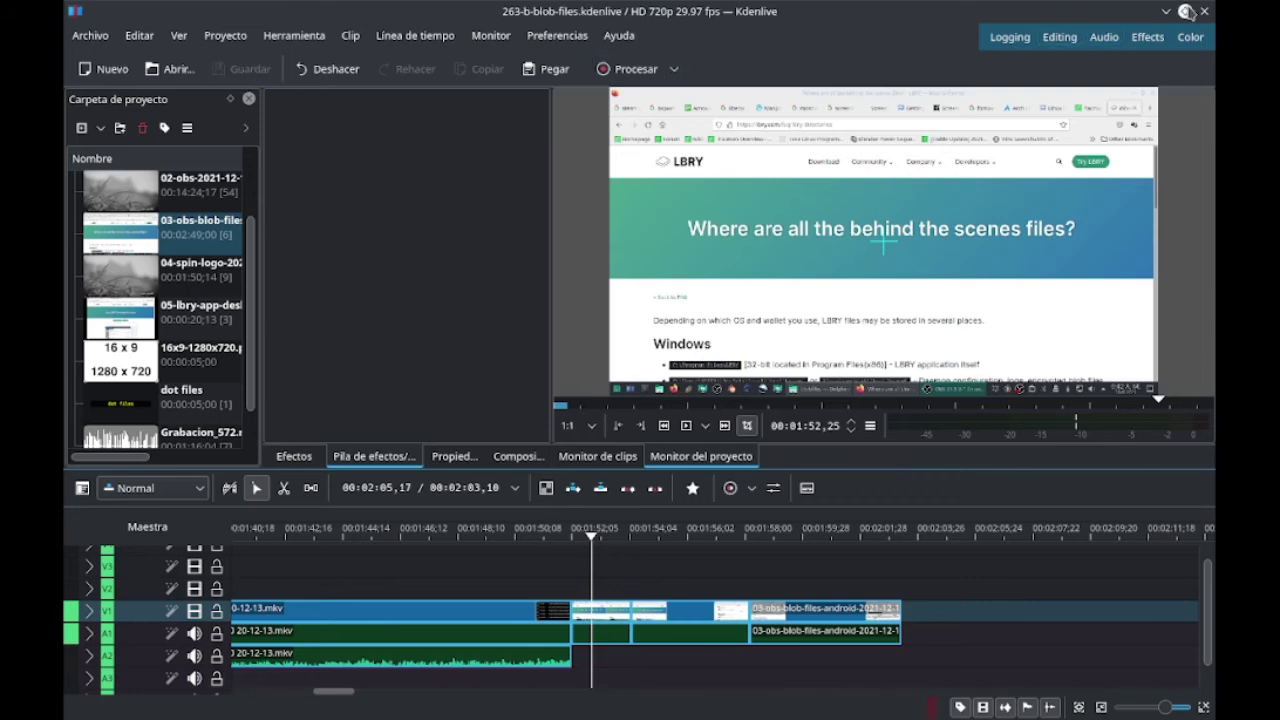
# - Close the video editor and play the rendered 263-b-blob-files.mp4 from the bb-vid-editado folder
pyautogui.click(1205, 14)
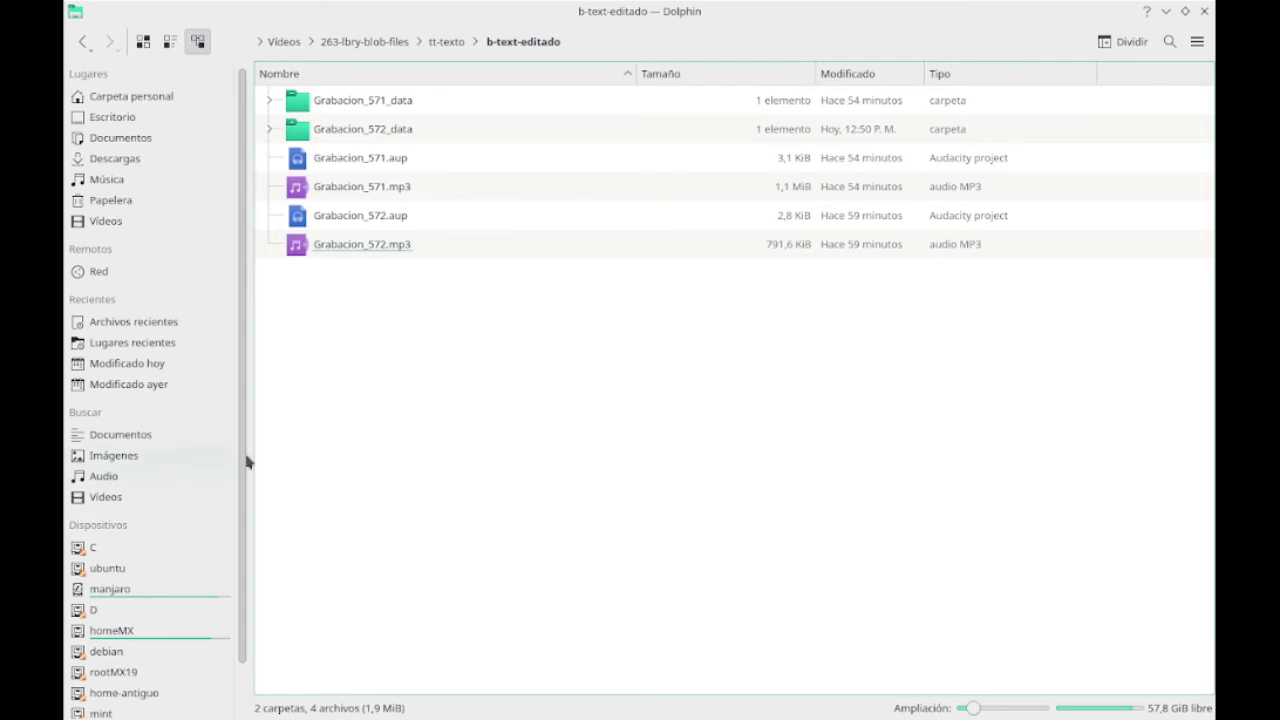
pyautogui.click(377, 53)
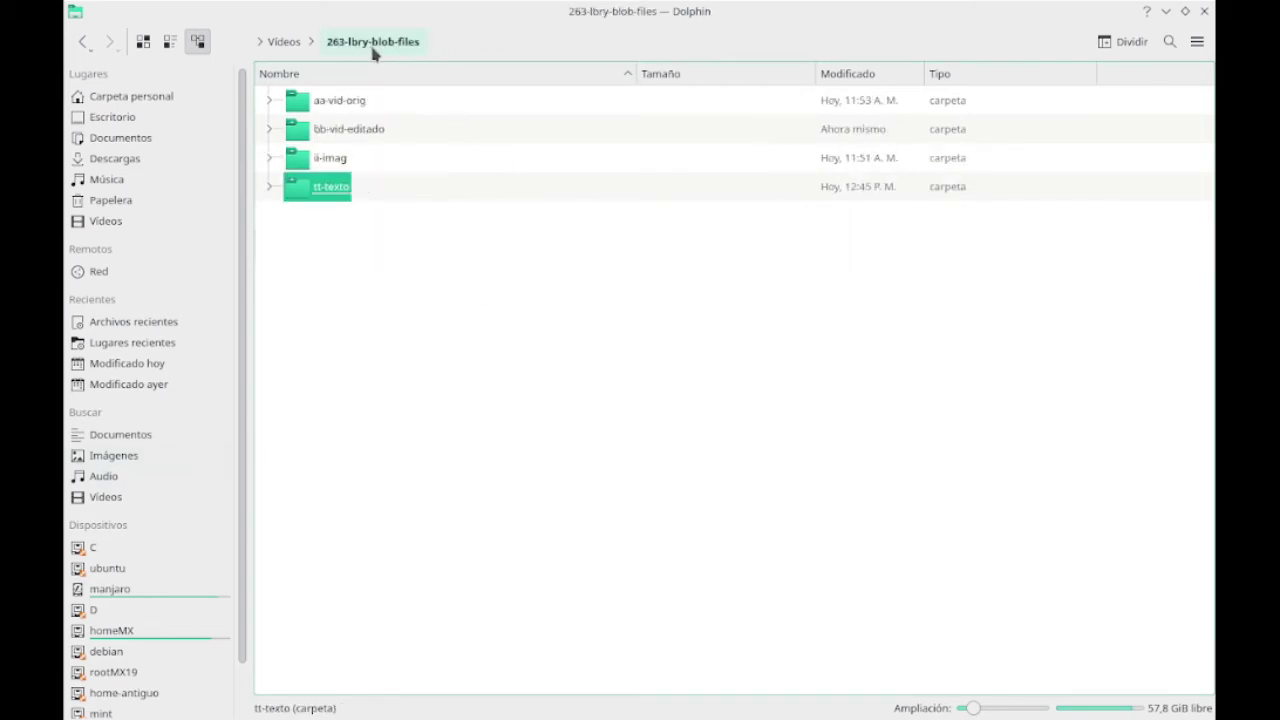
pyautogui.click(346, 129)
pyautogui.click(377, 135)
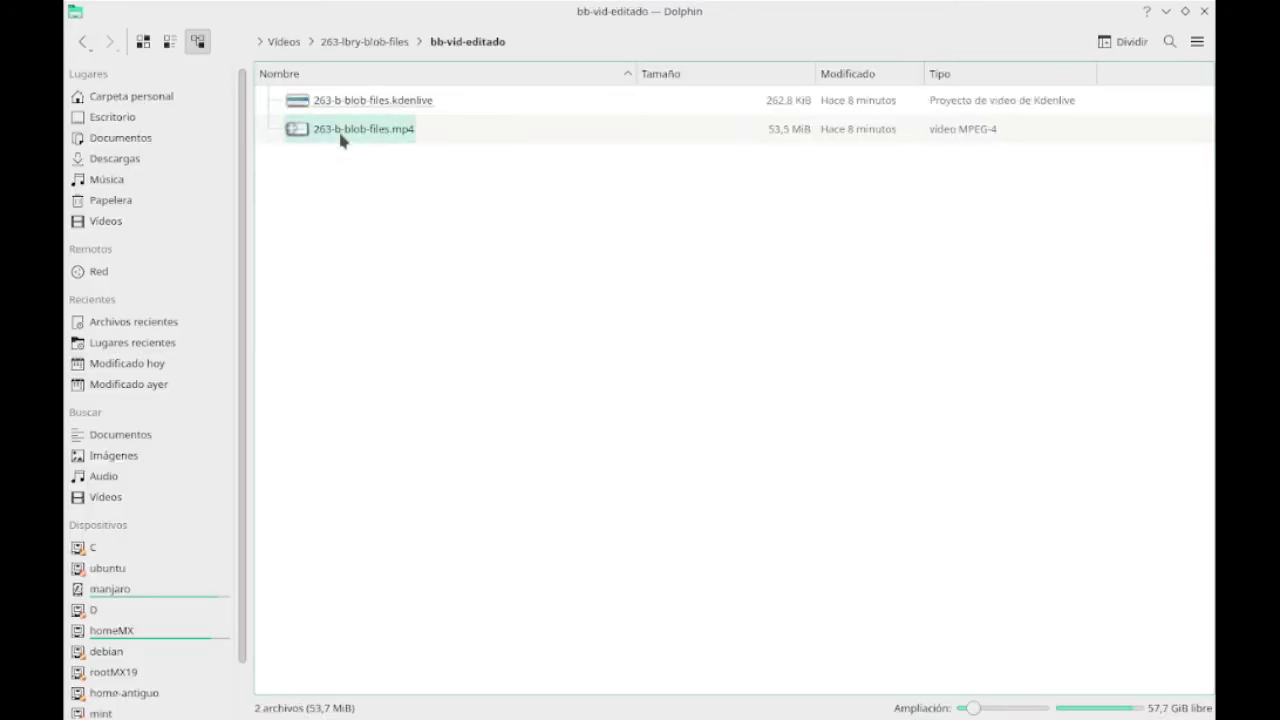
pyautogui.doubleClick(343, 137)
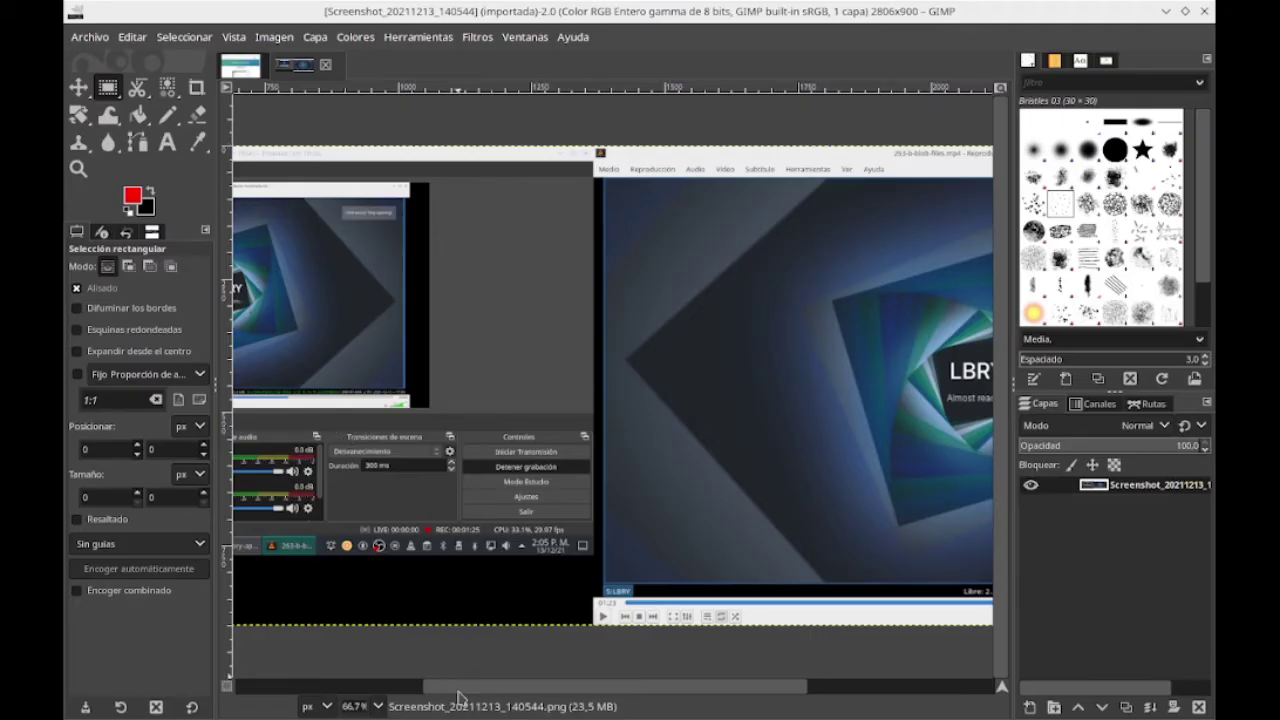
# - Create a new blank image of 1280 x 720 px in GIMP
pyautogui.moveTo(482, 688); pyautogui.dragTo(642, 688)
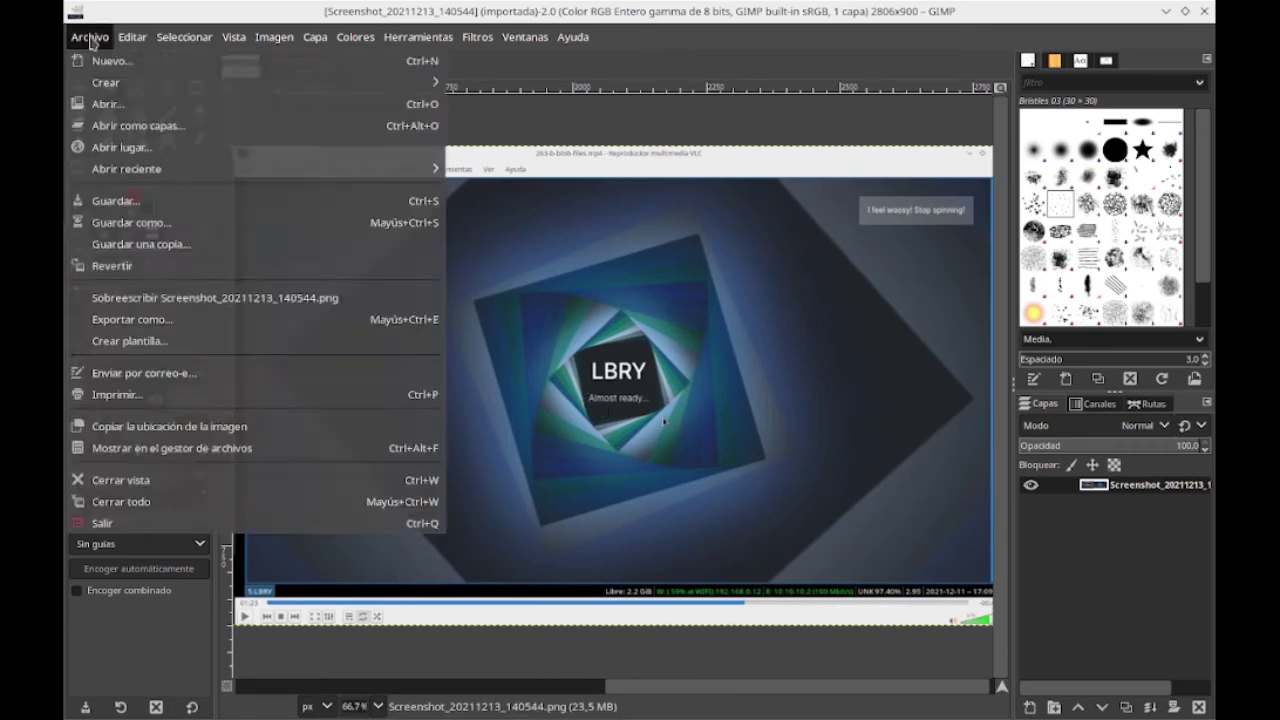
pyautogui.click(91, 41)
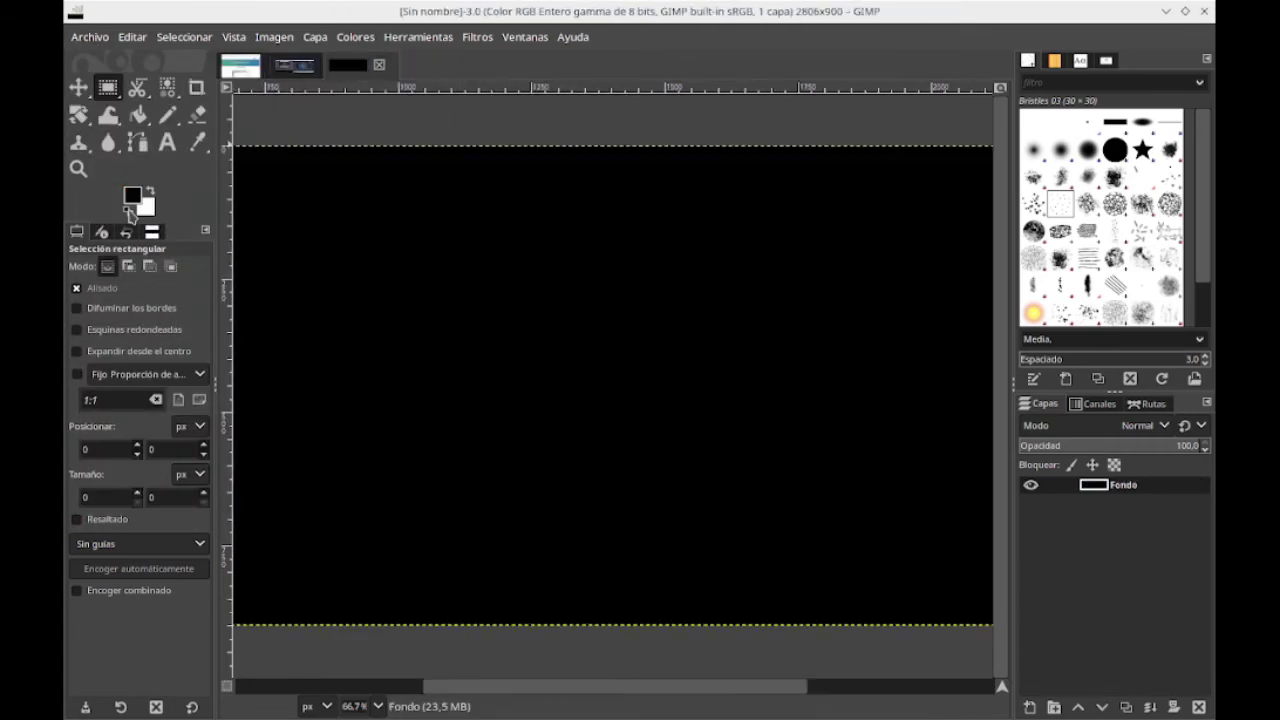
pyautogui.click(90, 37)
pyautogui.click(100, 57)
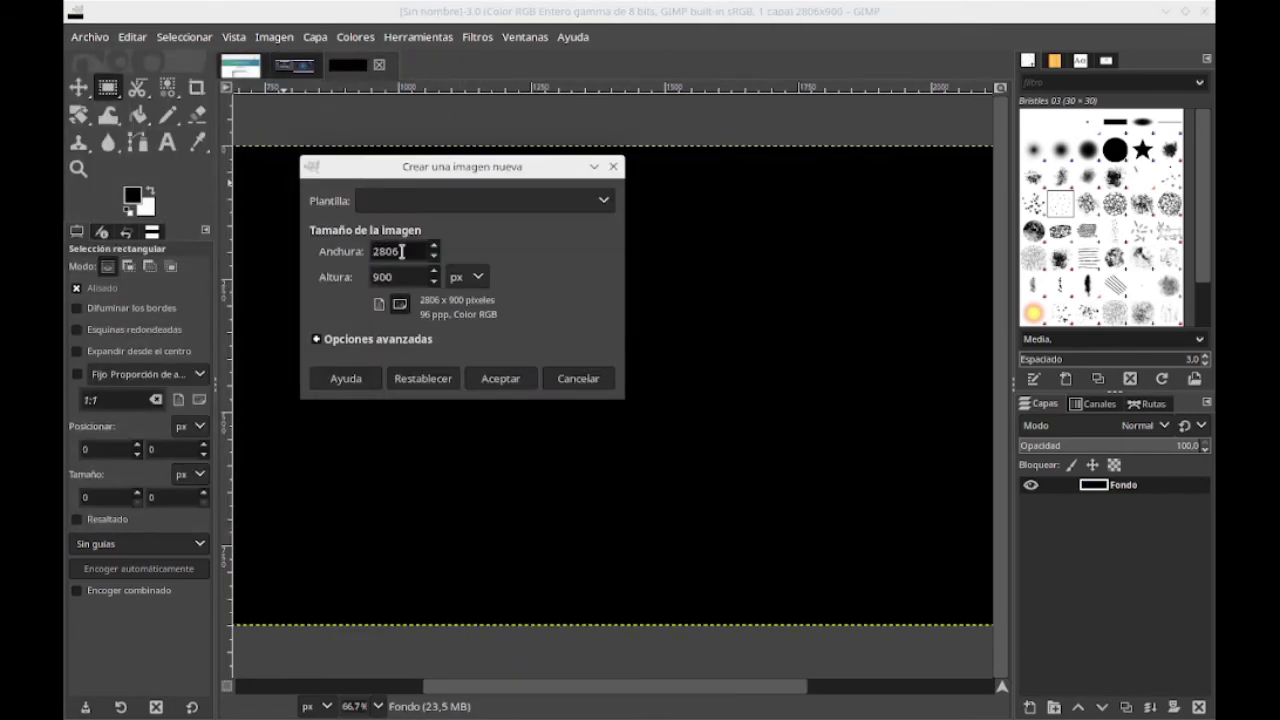
pyautogui.write('12')
pyautogui.press('Tab')
pyautogui.click(500, 378)
# - Copy the LBRY video frame out of the screenshot image and paste it into the new 1280 x 720 image
pyautogui.click(295, 65)
pyautogui.moveTo(245, 181); pyautogui.dragTo(982, 581)
pyautogui.hotkey('ctrl', 'c')
pyautogui.click(423, 65)
pyautogui.hotkey('ctrl', 'v')
# - Scale the pasted frame to a height of 720 px and turn it into a regular layer
pyautogui.click(314, 37)
pyautogui.click(424, 341)
pyautogui.press('Tab')
pyautogui.write('720')
pyautogui.click(676, 500)
pyautogui.click(314, 37)
pyautogui.click(390, 61)
pyautogui.click(240, 65)
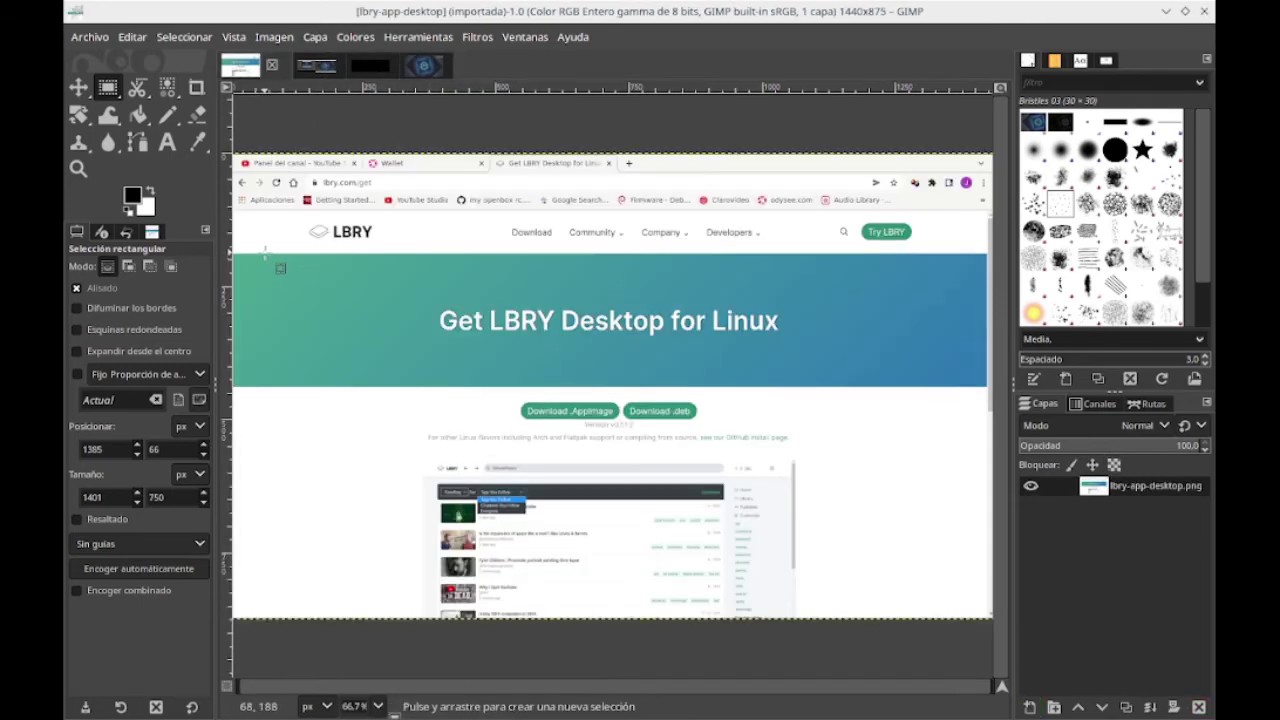
pyautogui.click(401, 65)
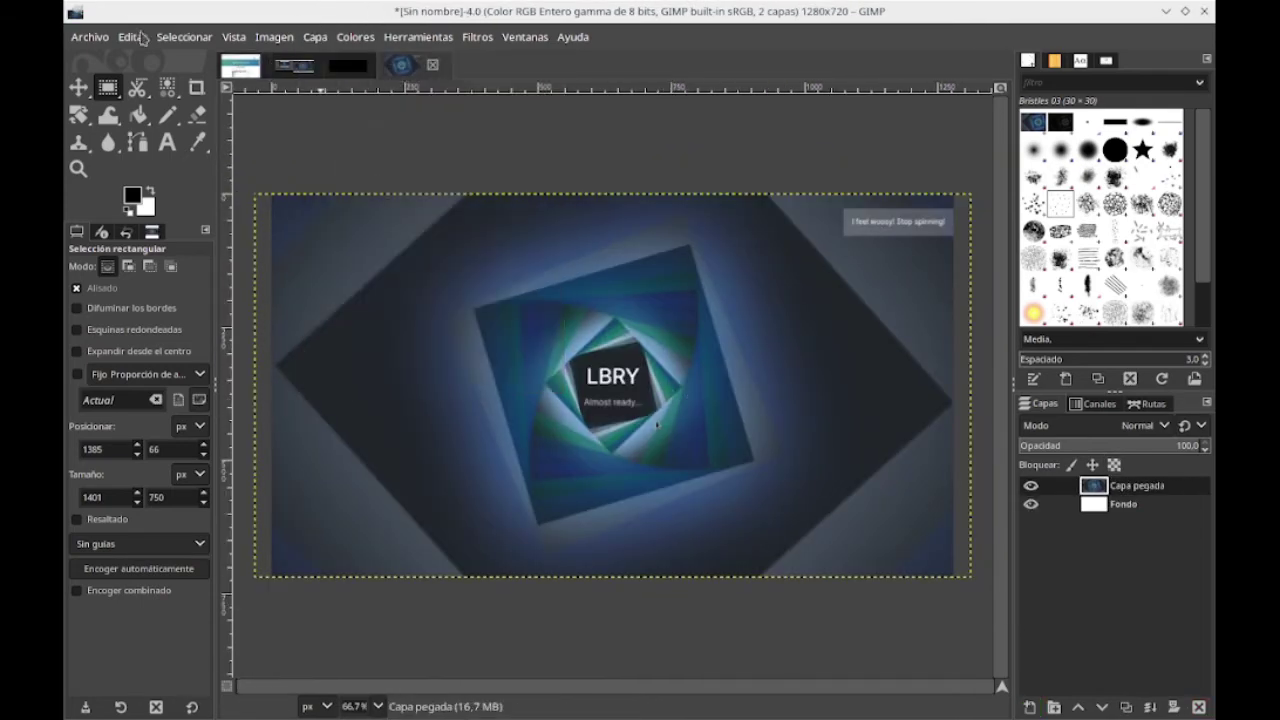
# - Create another blank image of 640 x 360 px for the thumbnail
pyautogui.hotkey('ctrl', 'n')
pyautogui.write('640')
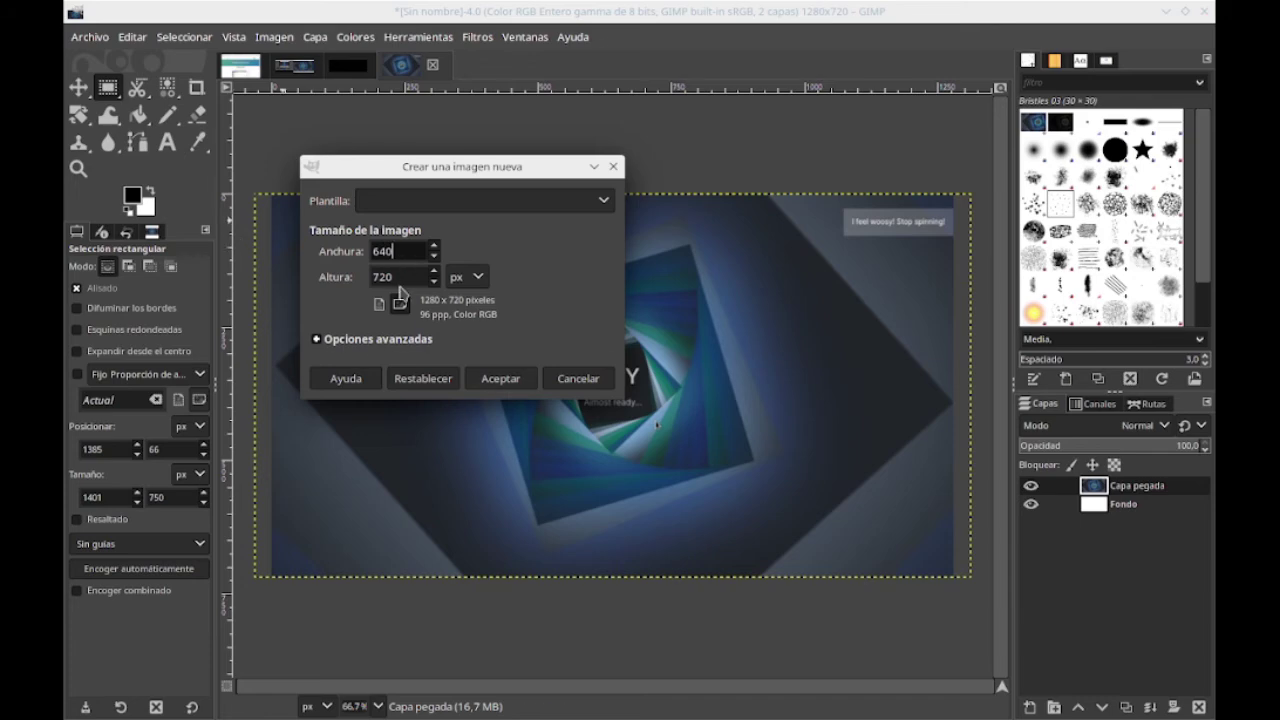
pyautogui.press('Tab')
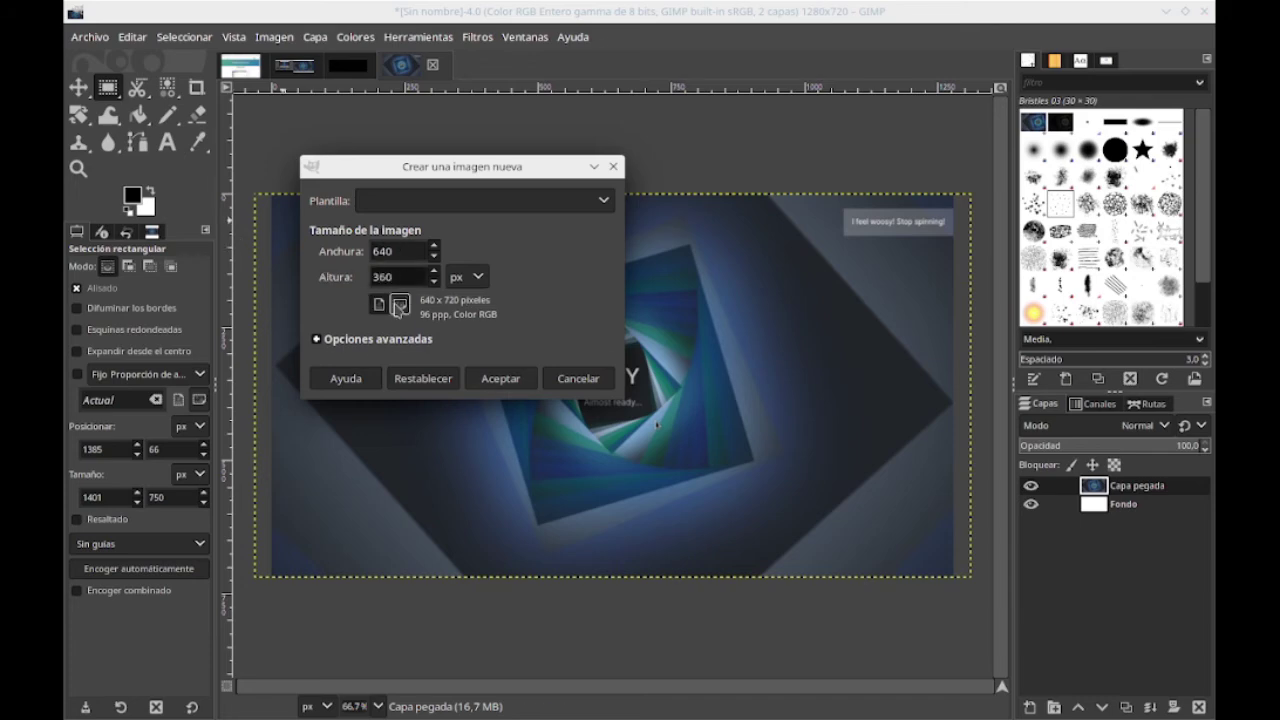
pyautogui.click(496, 378)
# - Paste the copied LBRY frame into the 640 x 360 image and convert the floating selection to a layer
pyautogui.hotkey('ctrl', 'v')
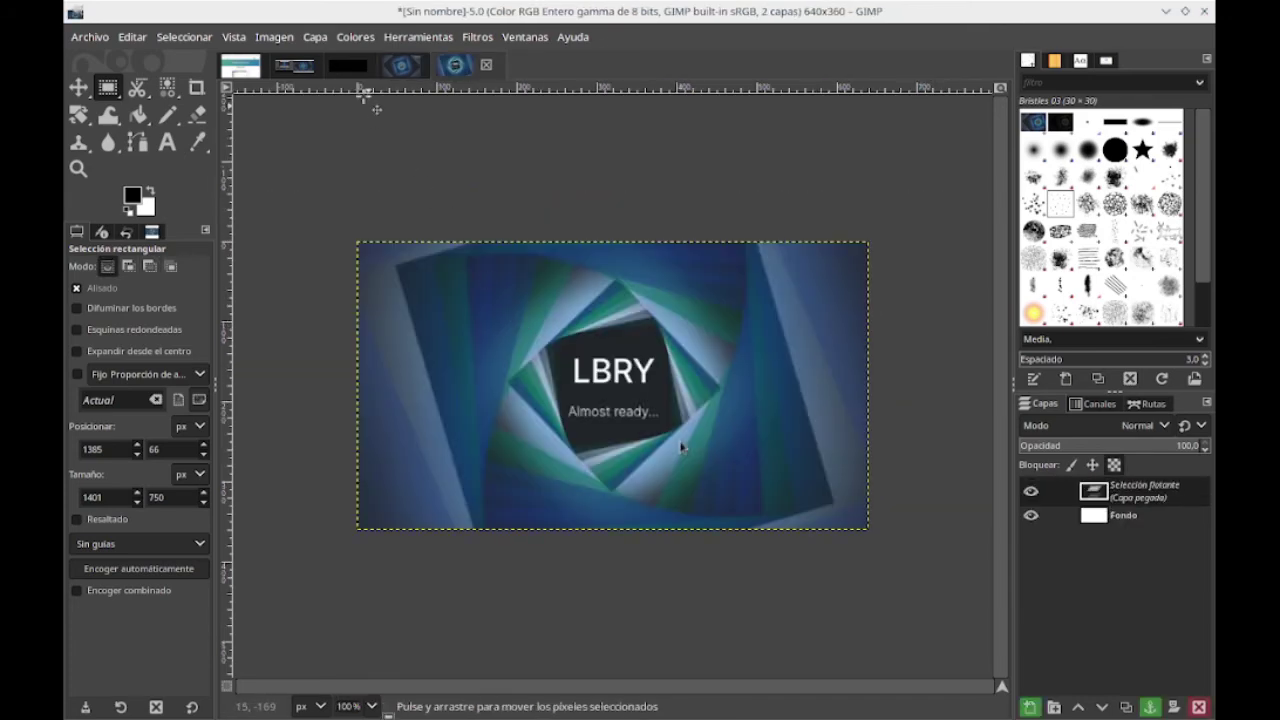
pyautogui.click(315, 37)
pyautogui.click(316, 41)
pyautogui.click(315, 37)
pyautogui.click(341, 60)
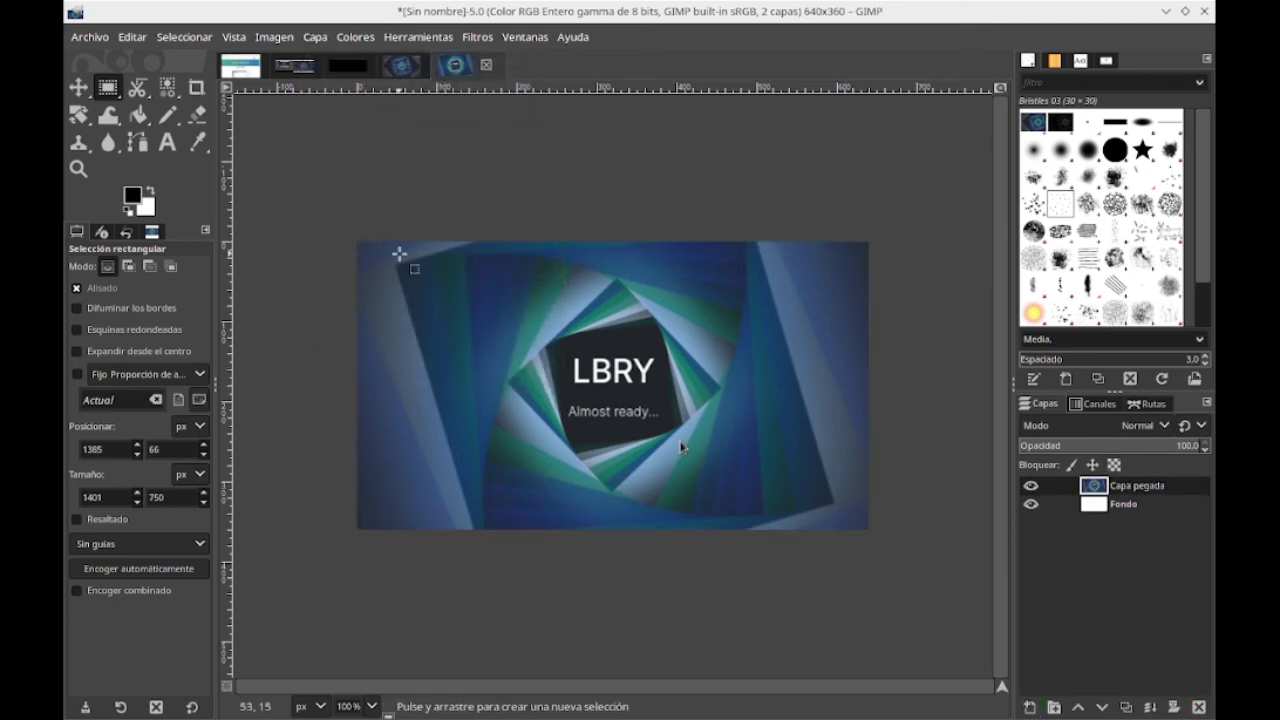
# - Add a text box reading "blob files" across the lower half of the image and colour the text yellow
pyautogui.press('t')
pyautogui.moveTo(391, 405); pyautogui.dragTo(840, 512)
pyautogui.write('blob files')
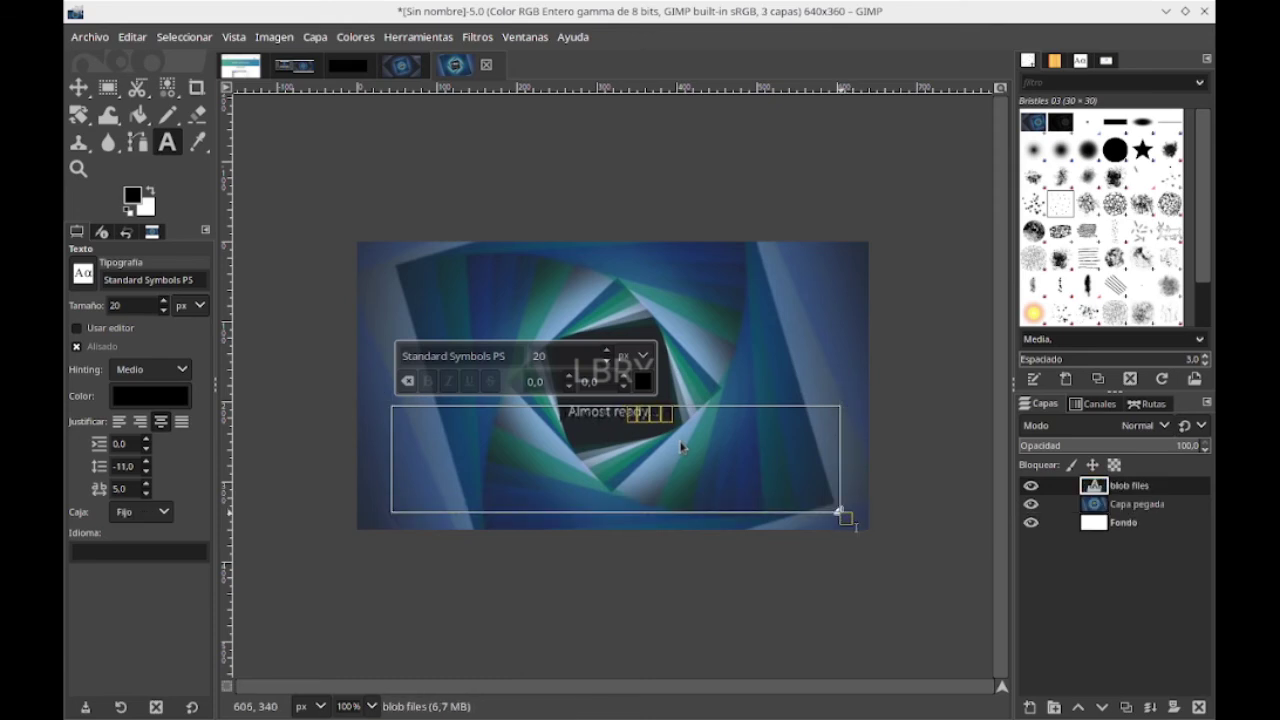
pyautogui.click(643, 381)
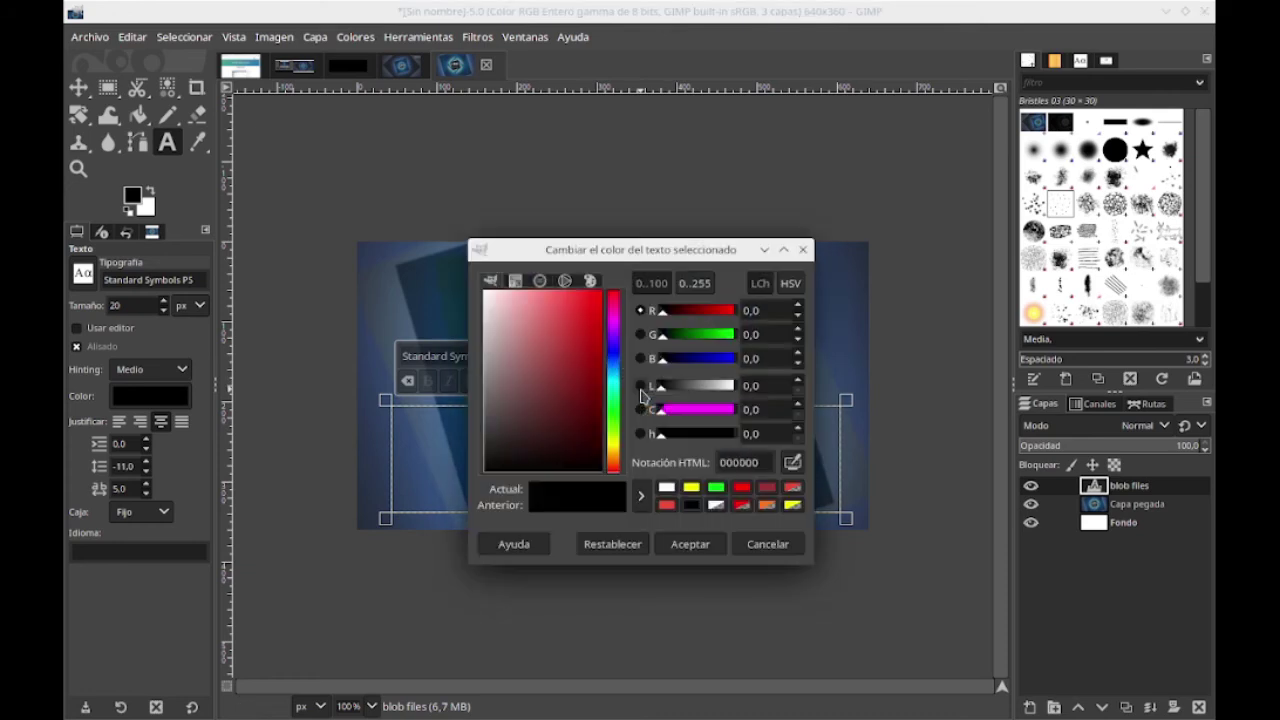
pyautogui.click(691, 487)
pyautogui.click(690, 544)
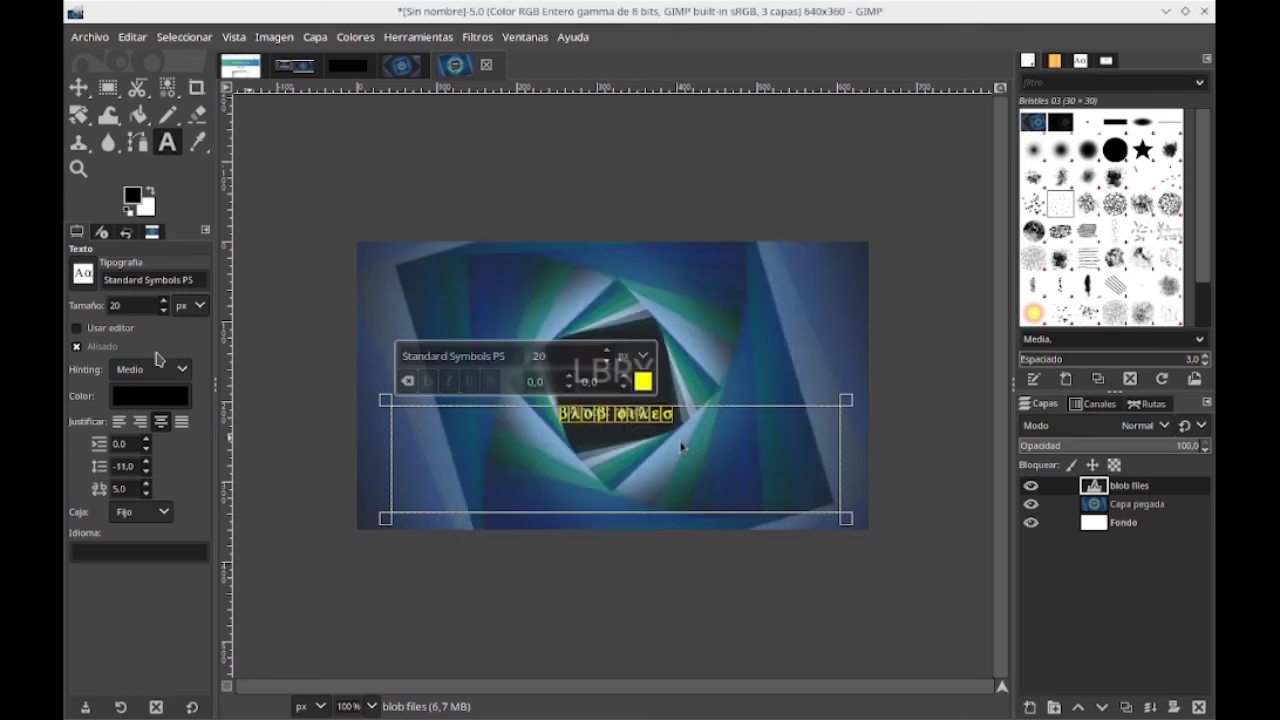
# - Set the text's font to DejaVu Sans Mono Bold and enlarge it to span most of the image width
pyautogui.click(82, 279)
pyautogui.moveTo(207, 472); pyautogui.dragTo(197, 325)
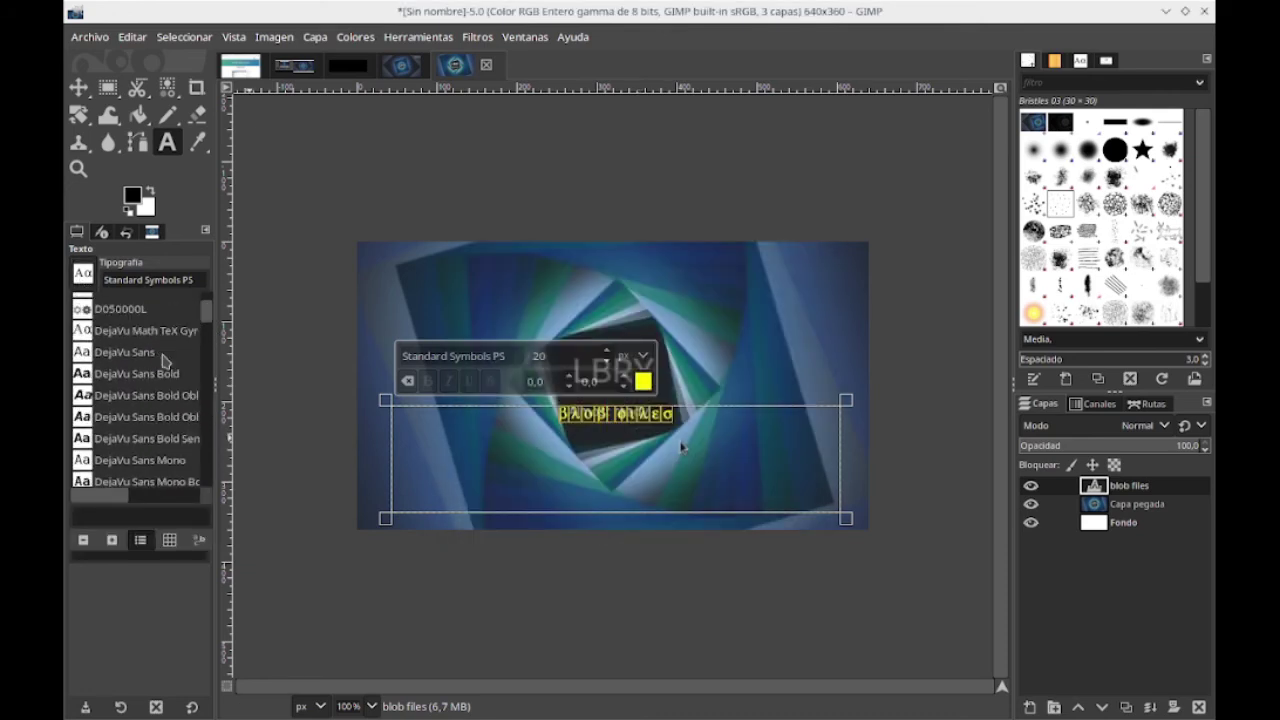
pyautogui.click(145, 478)
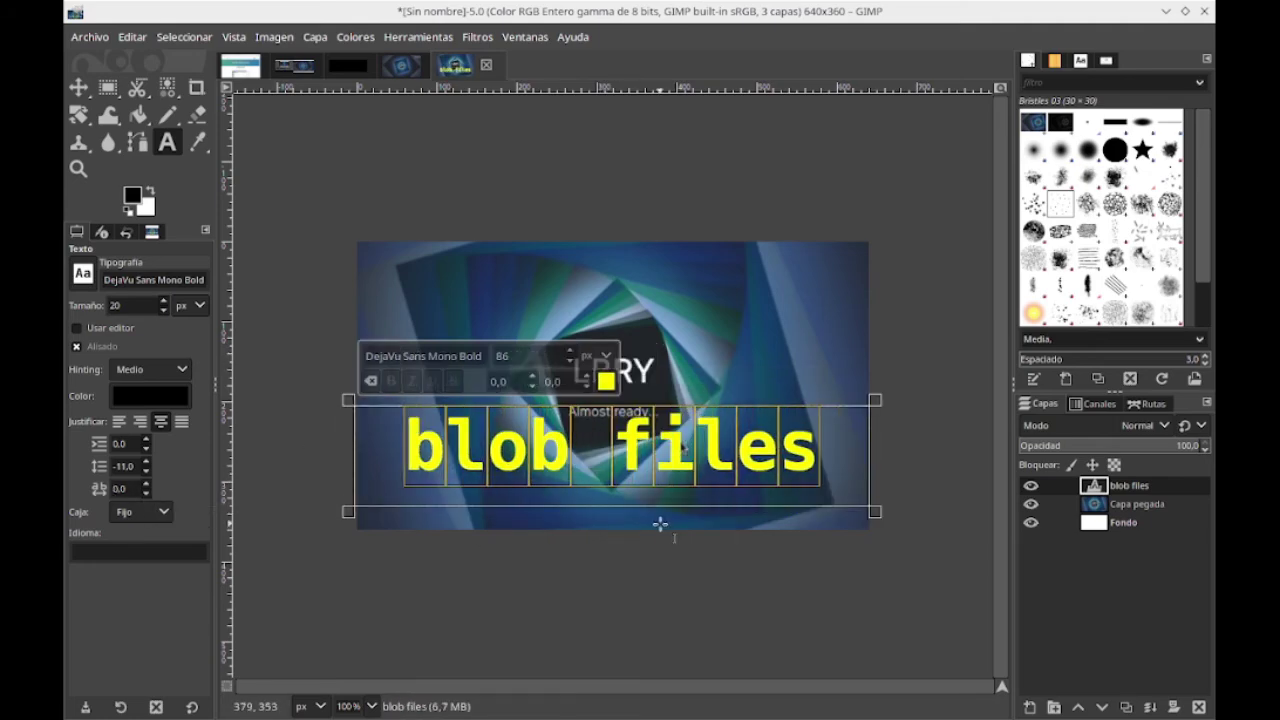
pyautogui.scroll(5, 600, 358)
# - Add a layer named negro-2 and fill a full-width black band behind the text at 77% opacity
pyautogui.click(80, 36)
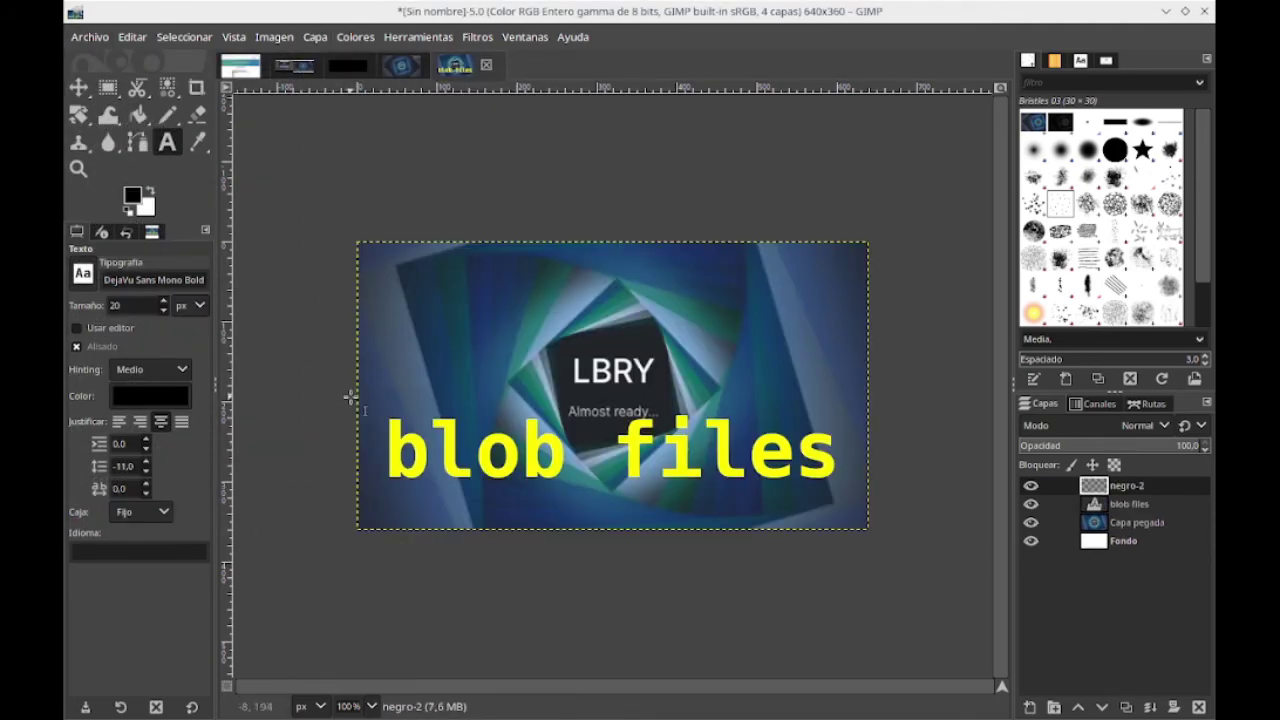
pyautogui.click(350, 398)
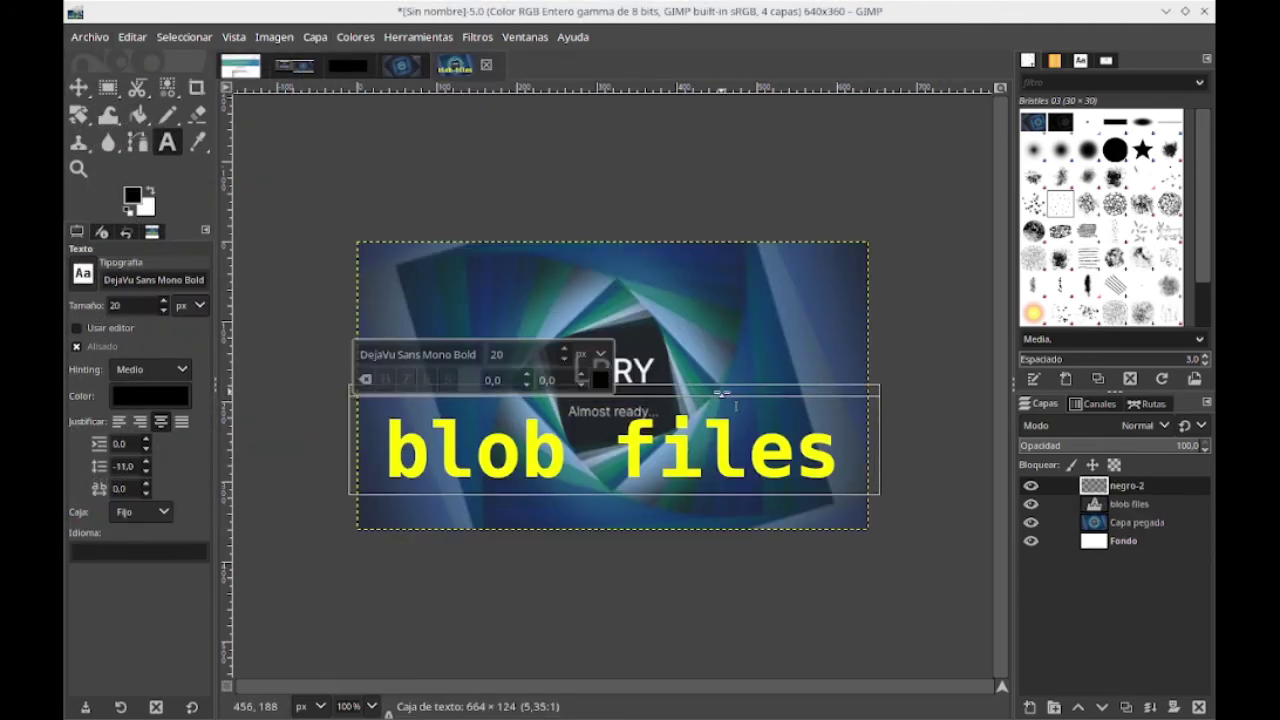
pyautogui.click(108, 87)
pyautogui.moveTo(347, 403); pyautogui.dragTo(889, 496)
pyautogui.hotkey('shift', 'b')
pyautogui.click(583, 449)
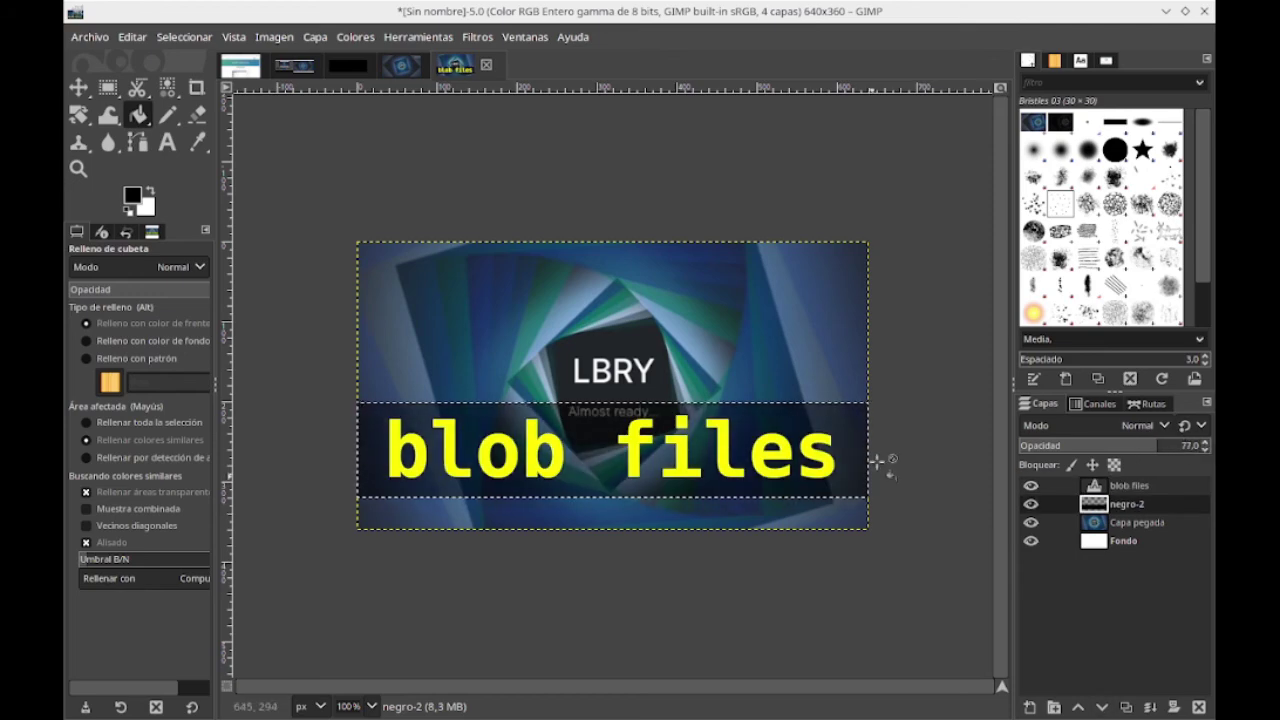
# - Save the thumbnail as 263-blob-files-miniatura.xcf in the Vídeos project folder and select the negro-2 layer
pyautogui.hotkey('ctrl', 's')
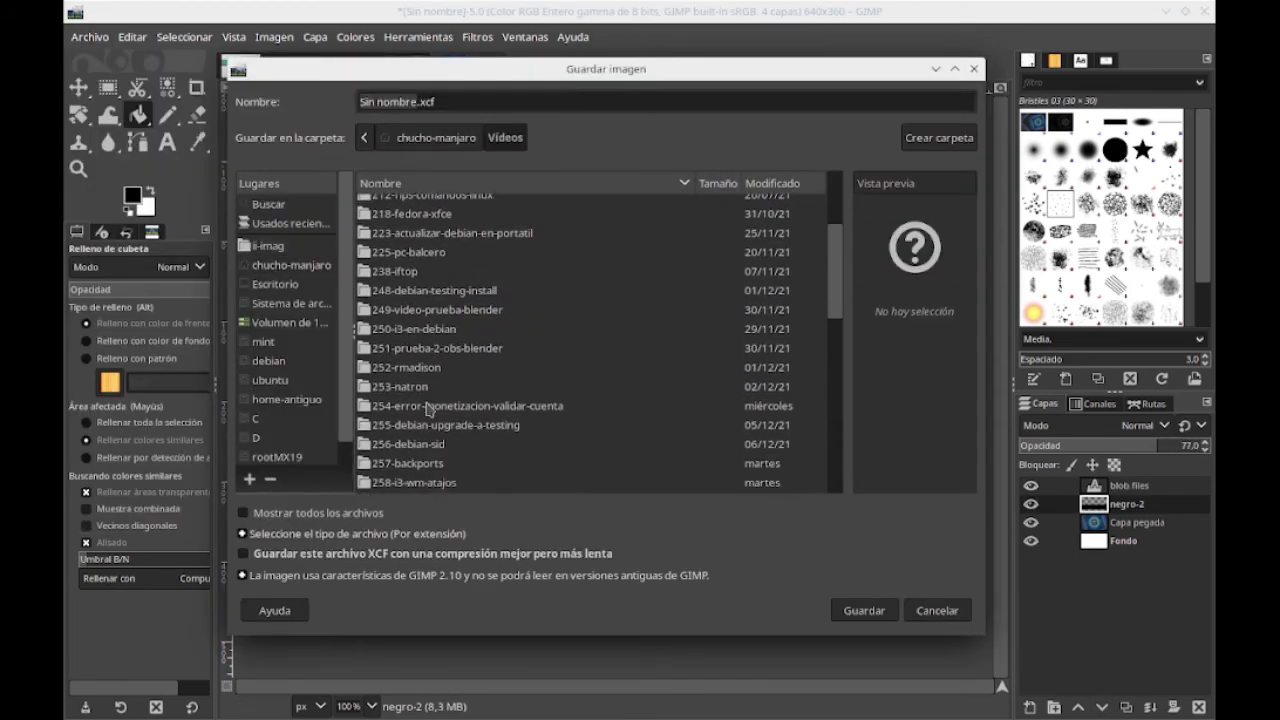
pyautogui.doubleClick(420, 300)
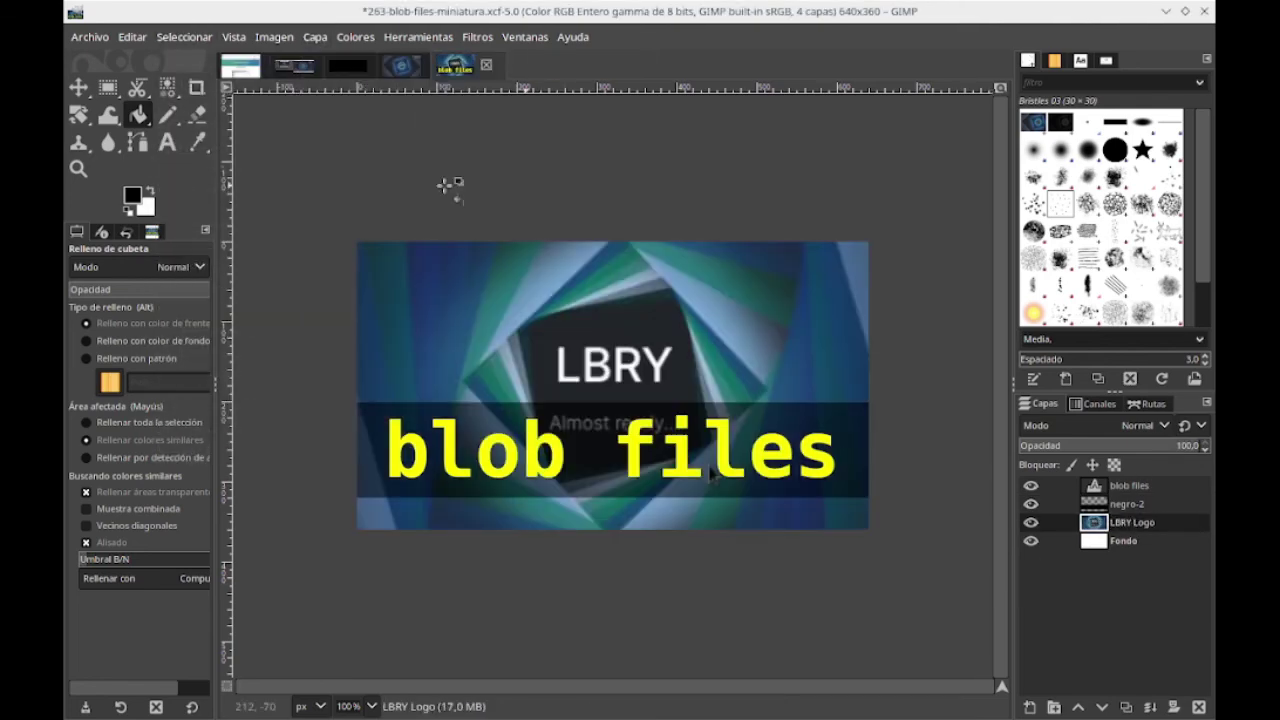
pyautogui.press('r')
pyautogui.click(1127, 504)
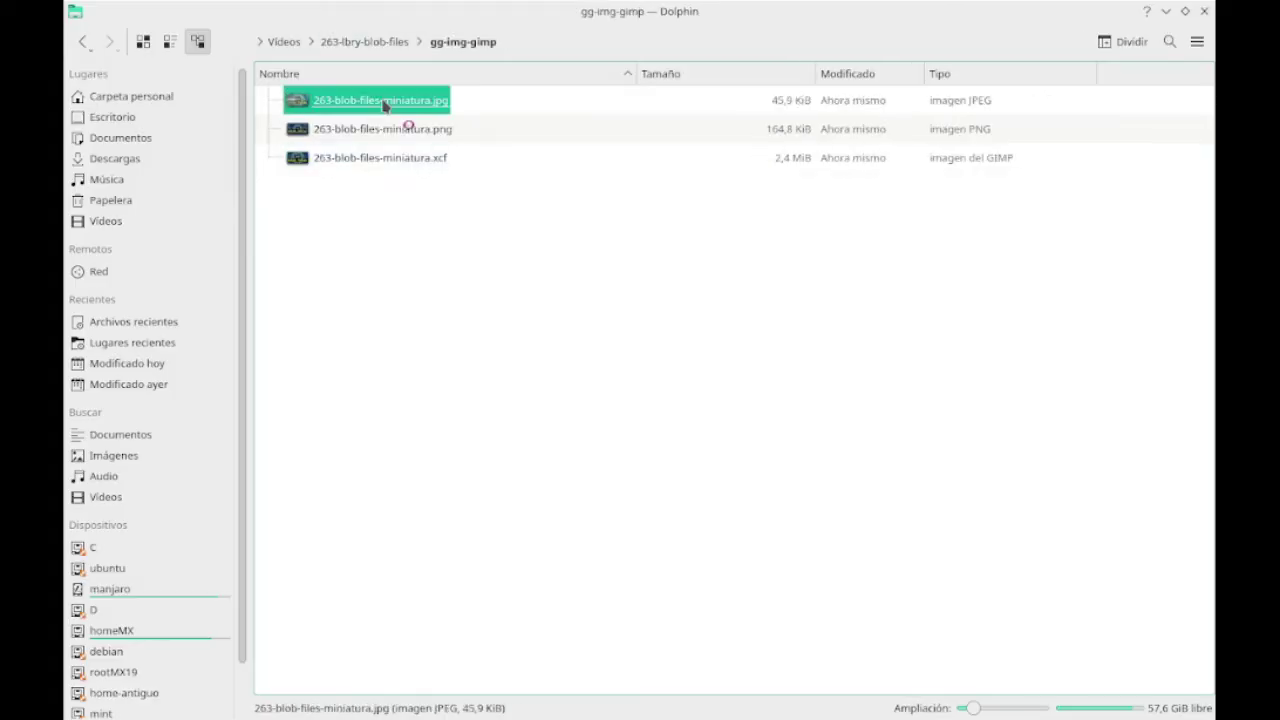
# - View the exported 263-blob-files-miniatura.jpg, and close the image viewer and the file manager
pyautogui.click(385, 103)
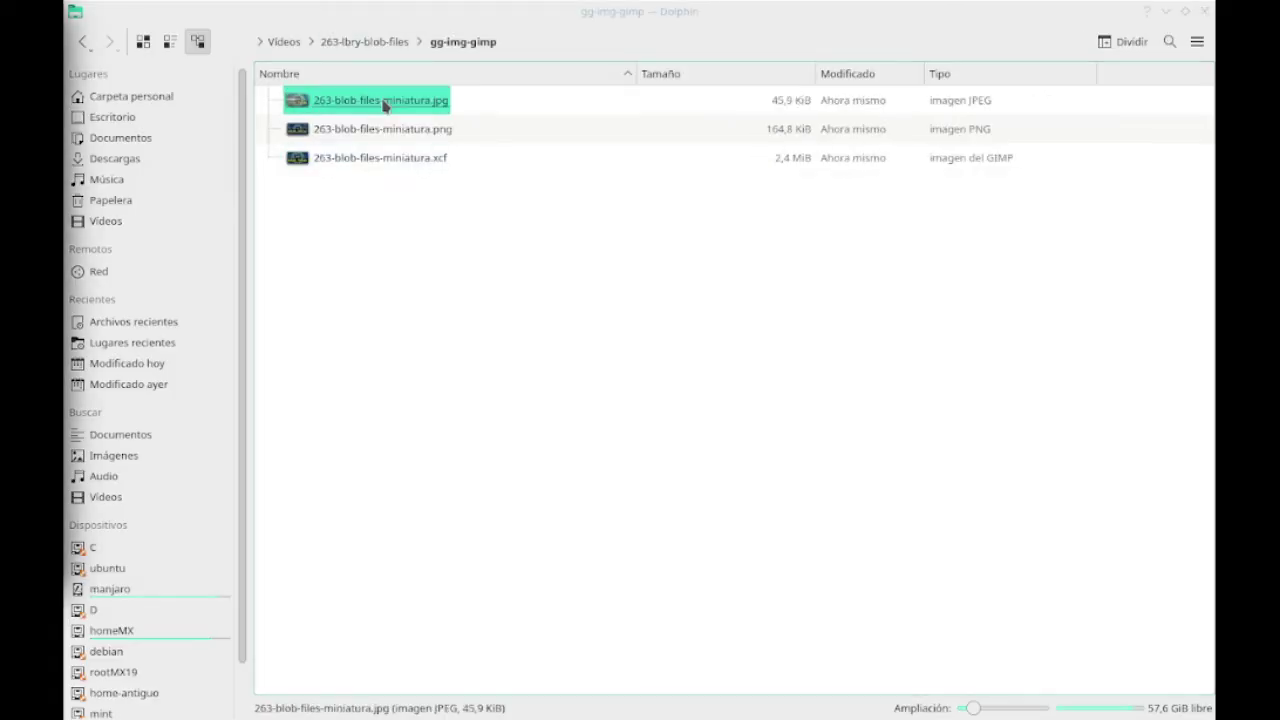
pyautogui.moveTo(64, 14); pyautogui.dragTo(674, 80)
pyautogui.doubleClick(673, 79)
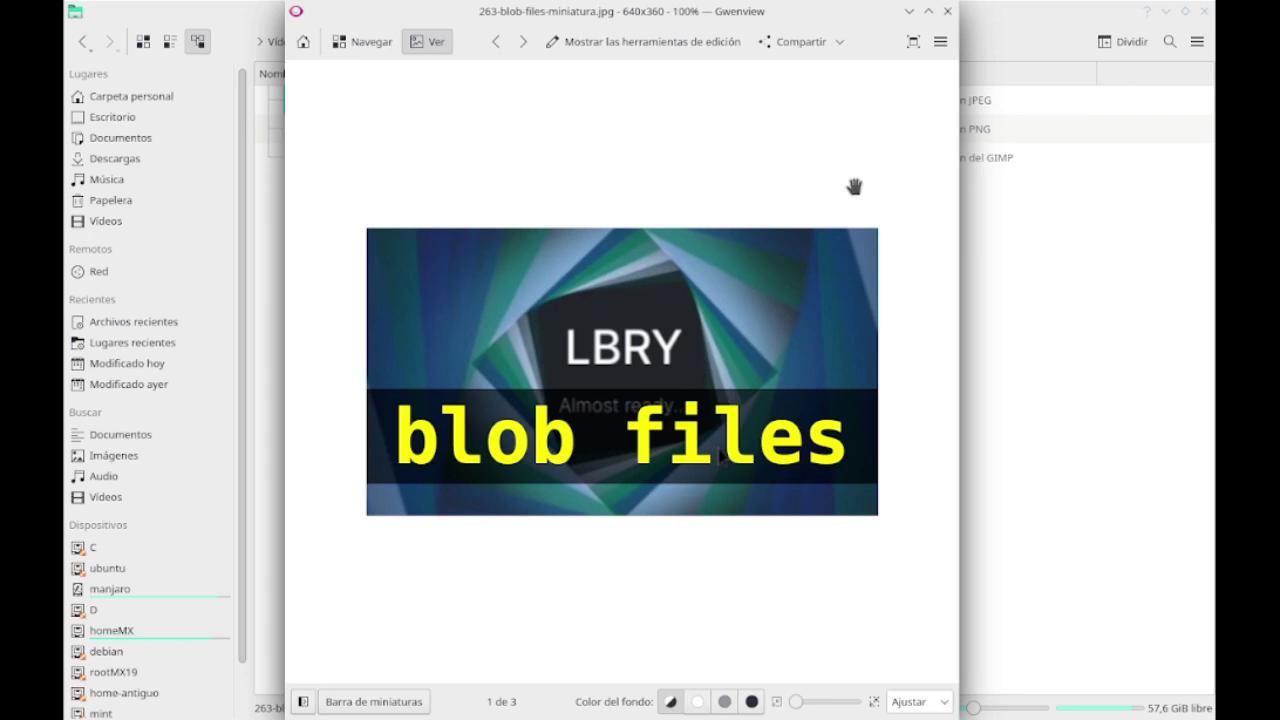
pyautogui.click(947, 12)
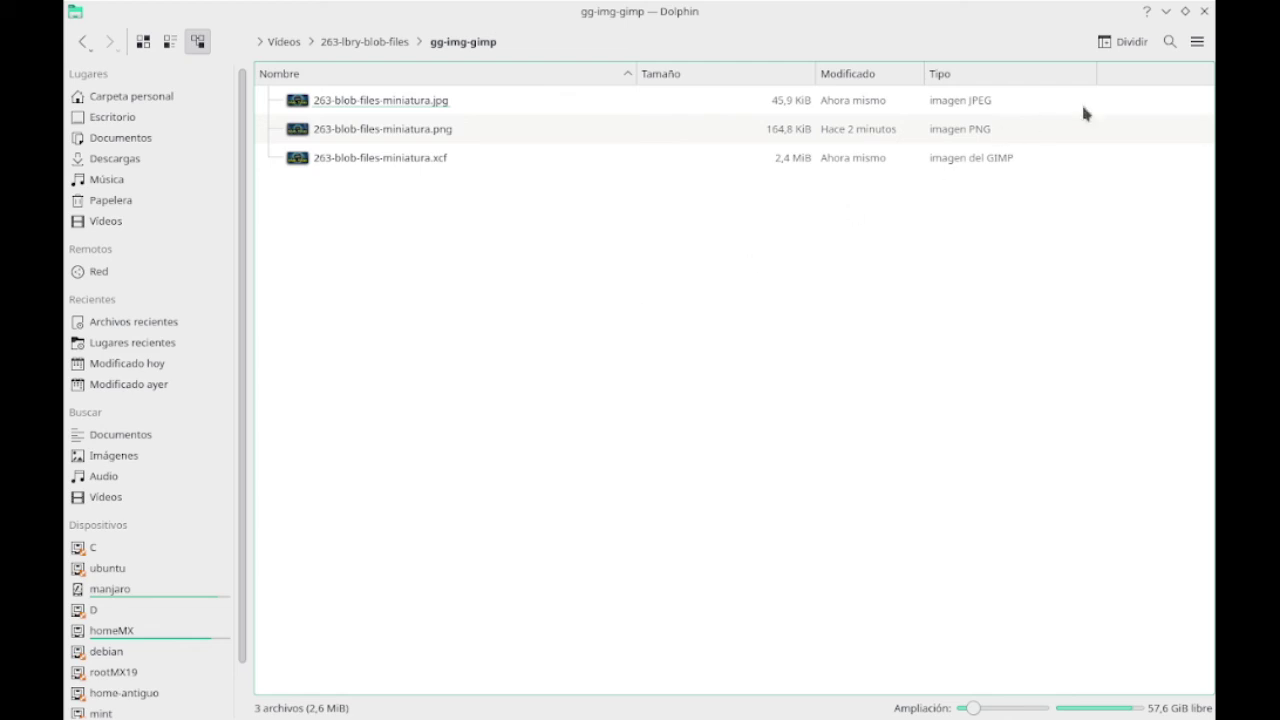
pyautogui.click(1205, 12)
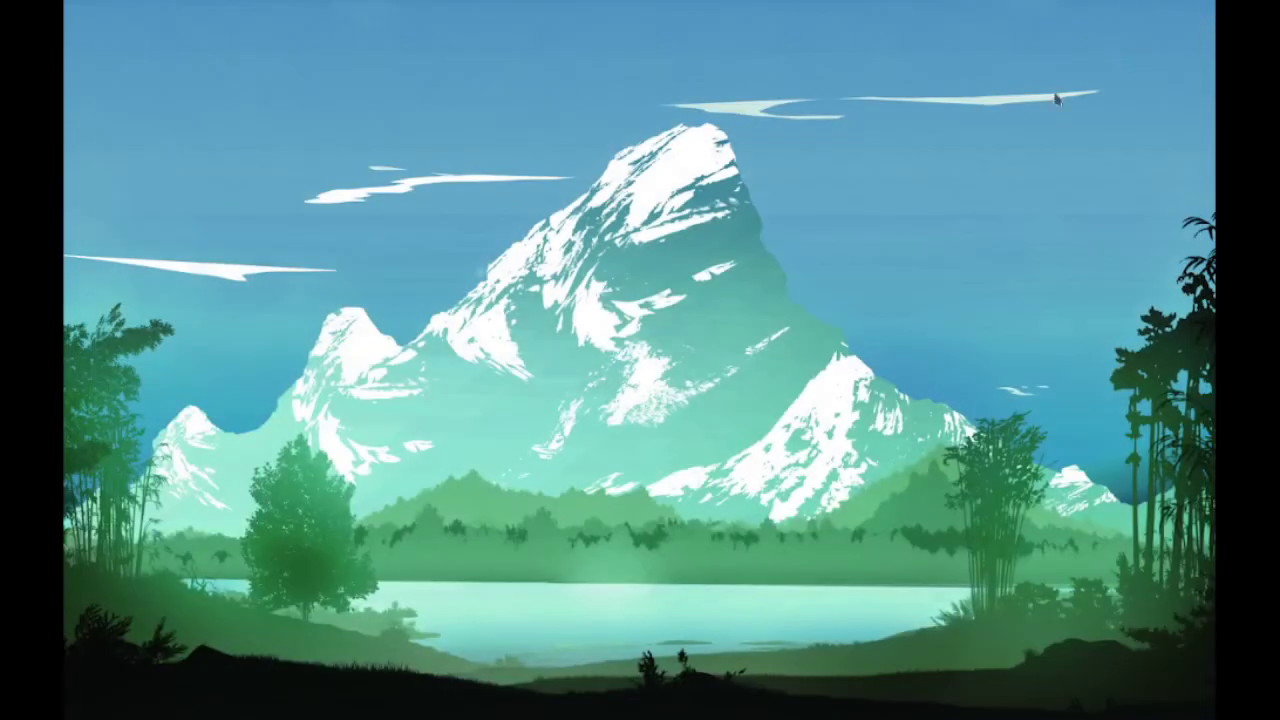